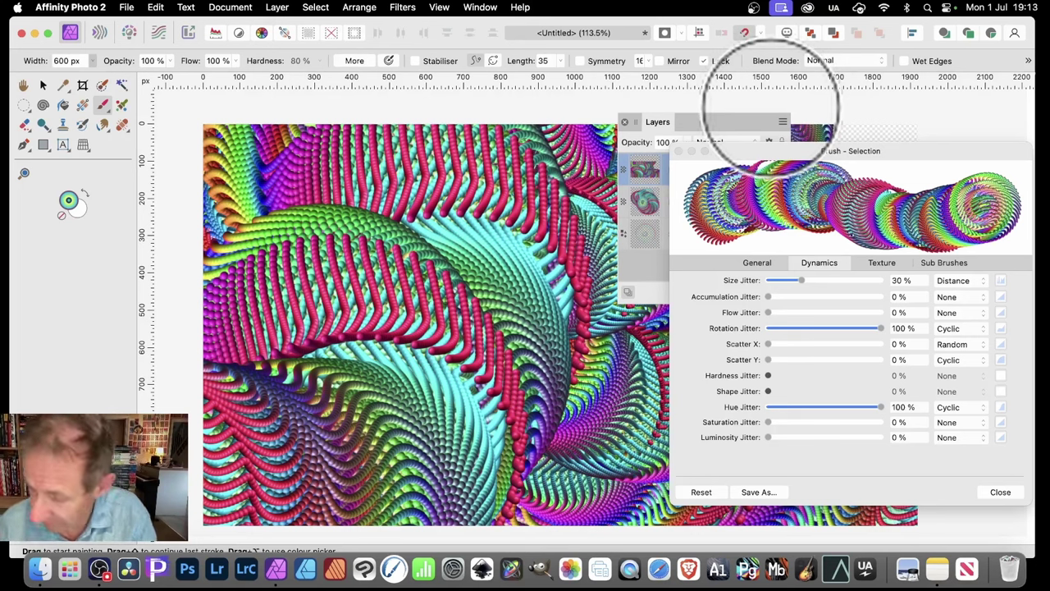
Step: Delete the pattern layer and the swirl layer so no painted layers remain
{"action": "left_click", "coordinate": [43, 85]}
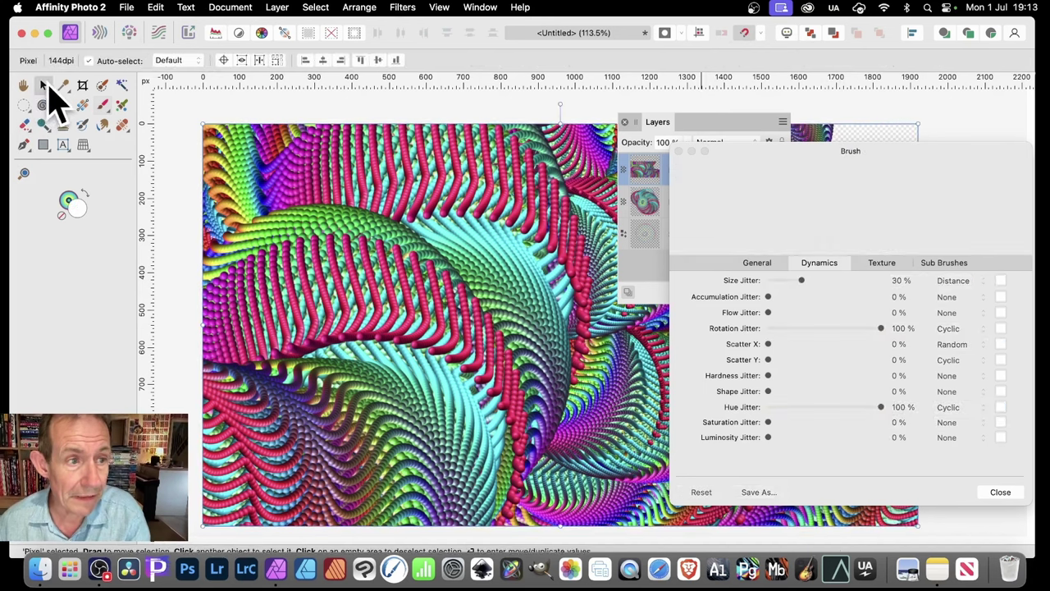
{"action": "key", "text": "Delete"}
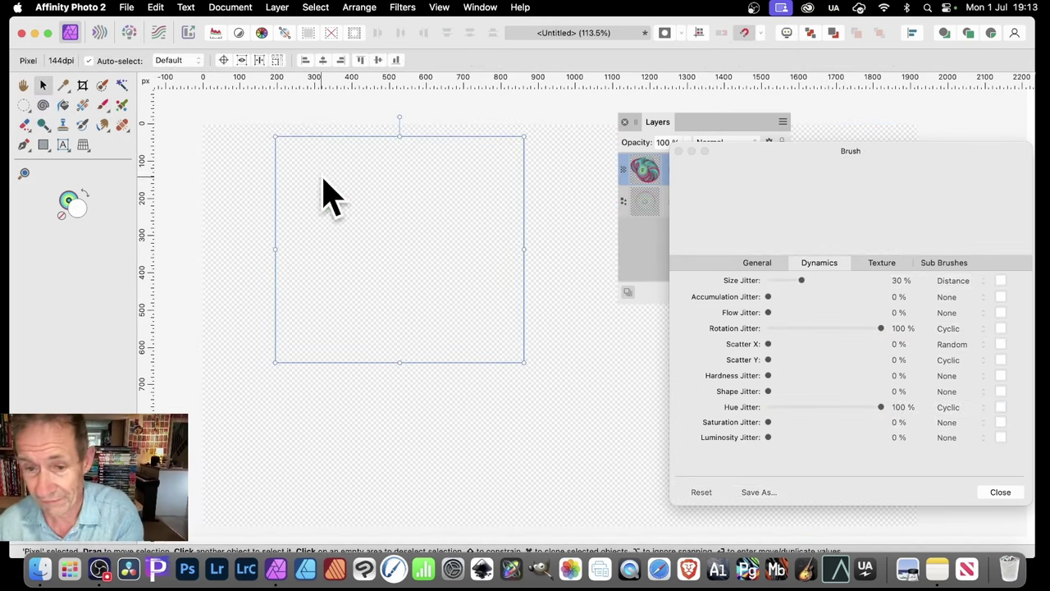
{"action": "key", "text": "Delete"}
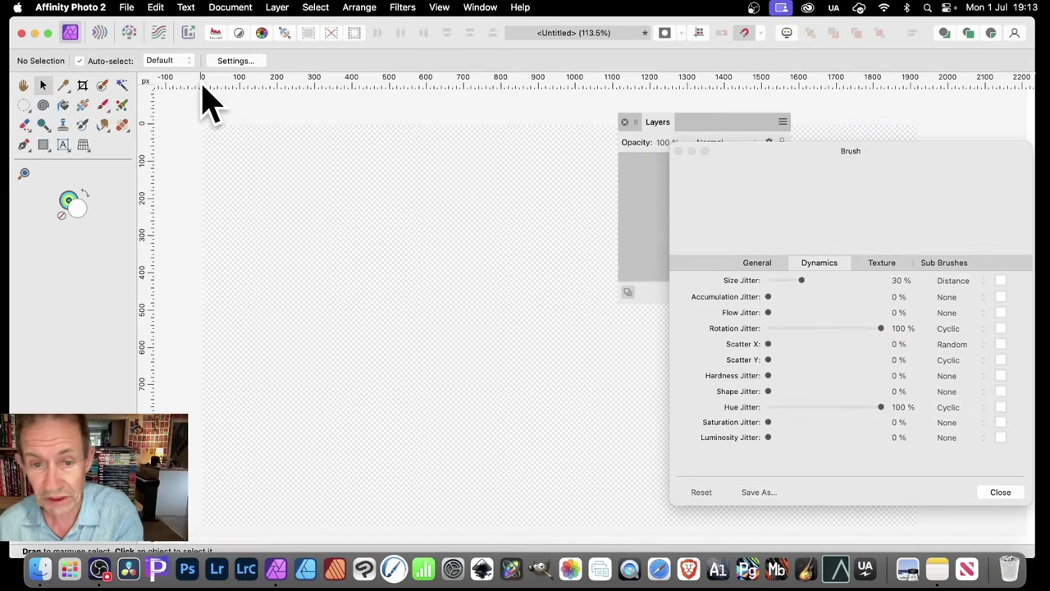
Step: Draw a round Linear spiral across the canvas centre, briefly trying the square style
{"action": "left_click", "coordinate": [43, 105]}
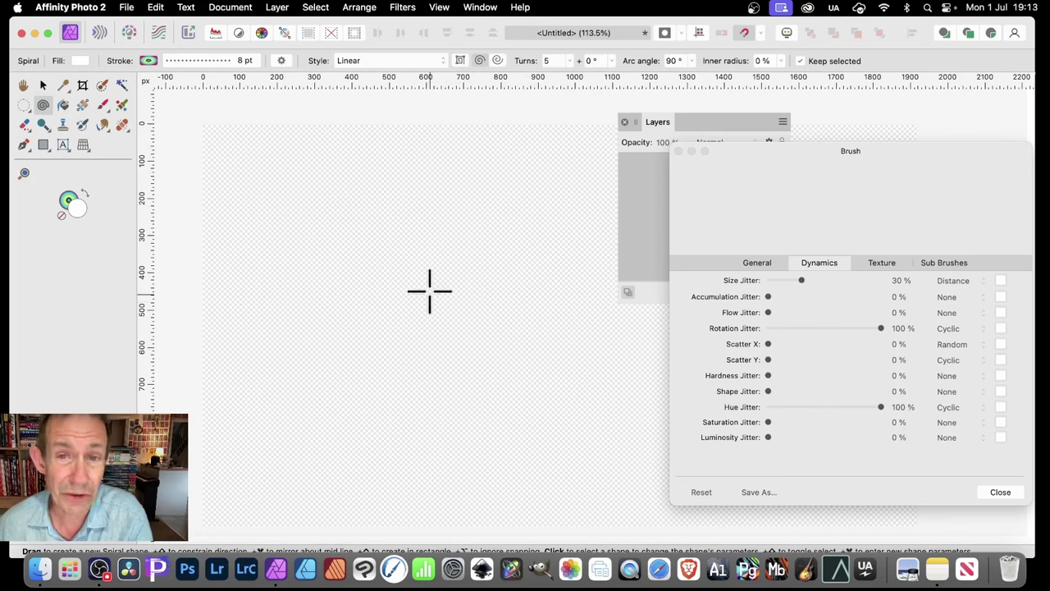
{"action": "left_click_drag", "start_coordinate": [445, 293], "coordinate": [550, 394]}
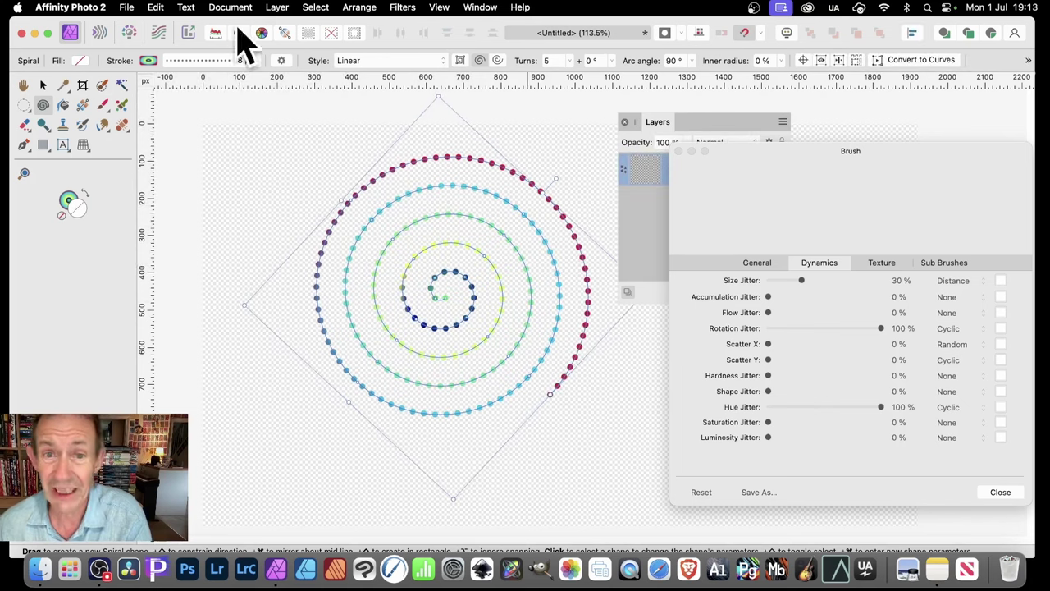
{"action": "left_click", "coordinate": [443, 63]}
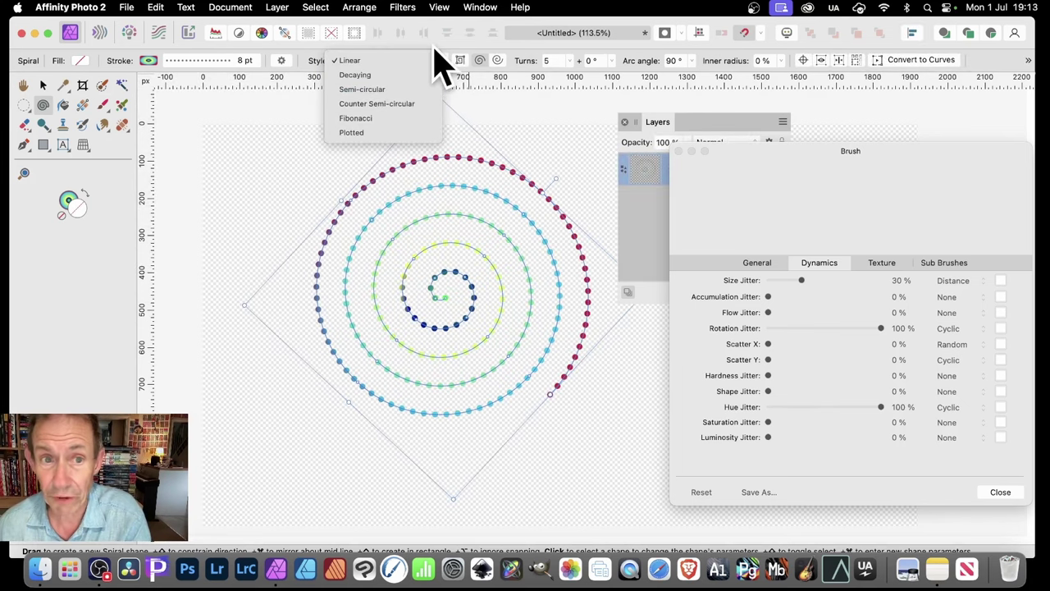
{"action": "left_click", "coordinate": [443, 63]}
{"action": "left_click", "coordinate": [460, 62]}
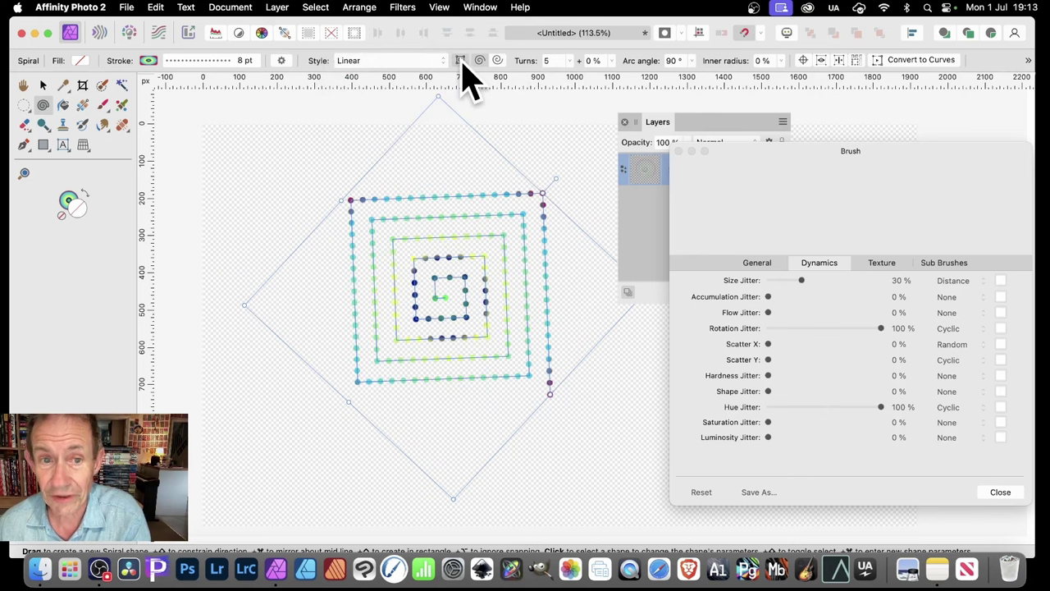
{"action": "left_click", "coordinate": [460, 62]}
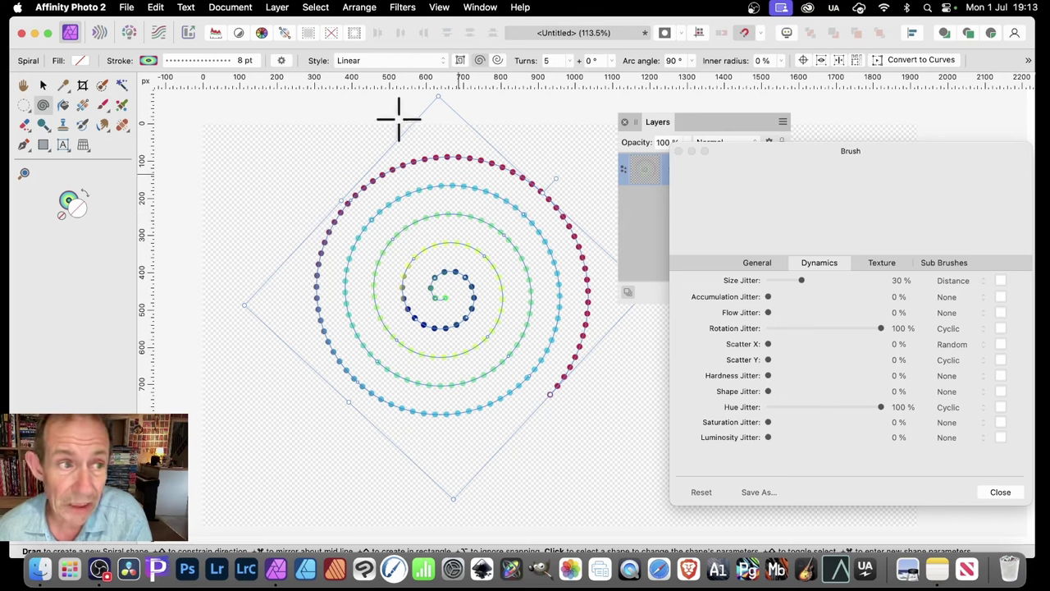
Step: Check the spiral's fill and stroke colours, then show its 8 pt dashed stroke with a 0, 1.9 pattern
{"action": "left_click", "coordinate": [79, 62]}
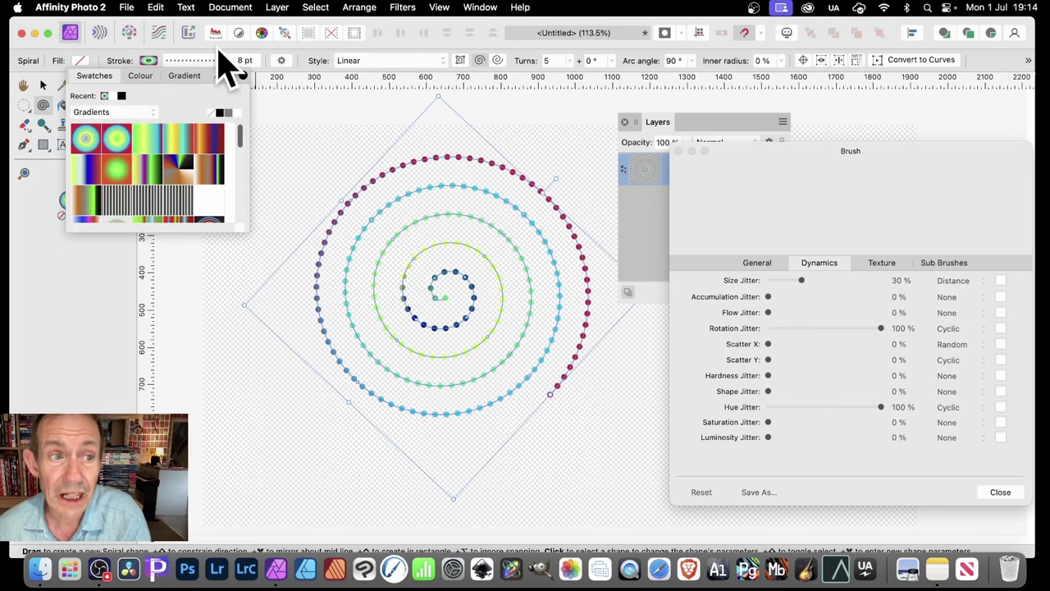
{"action": "left_click", "coordinate": [151, 62]}
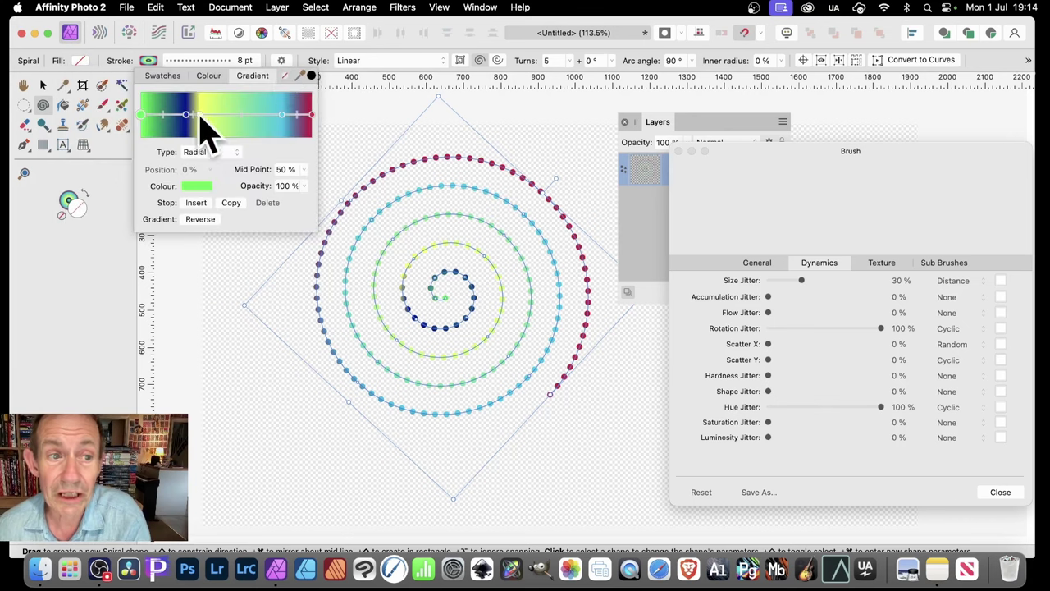
{"action": "left_click", "coordinate": [162, 76]}
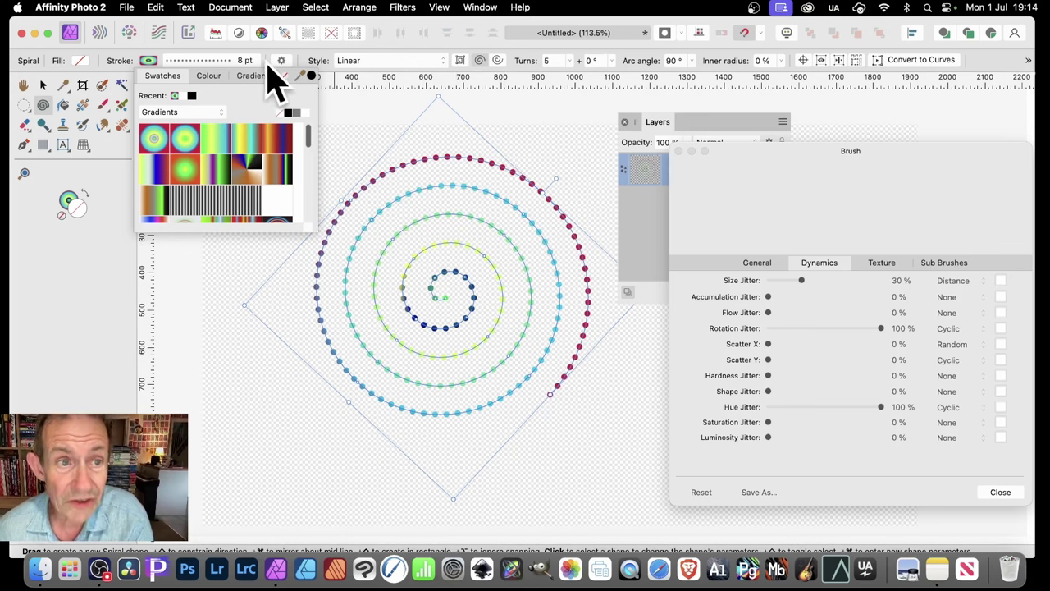
{"action": "left_click", "coordinate": [223, 63]}
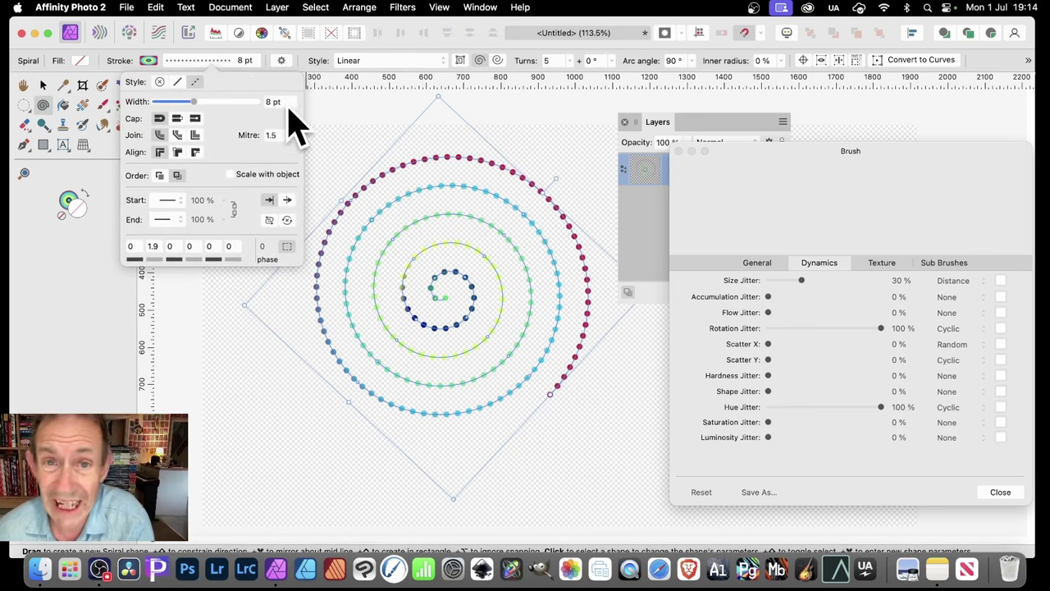
Step: Raise the spiral's second dash value from 1.9 to 2.1, then return to the Layers panel
{"action": "left_click", "coordinate": [133, 244]}
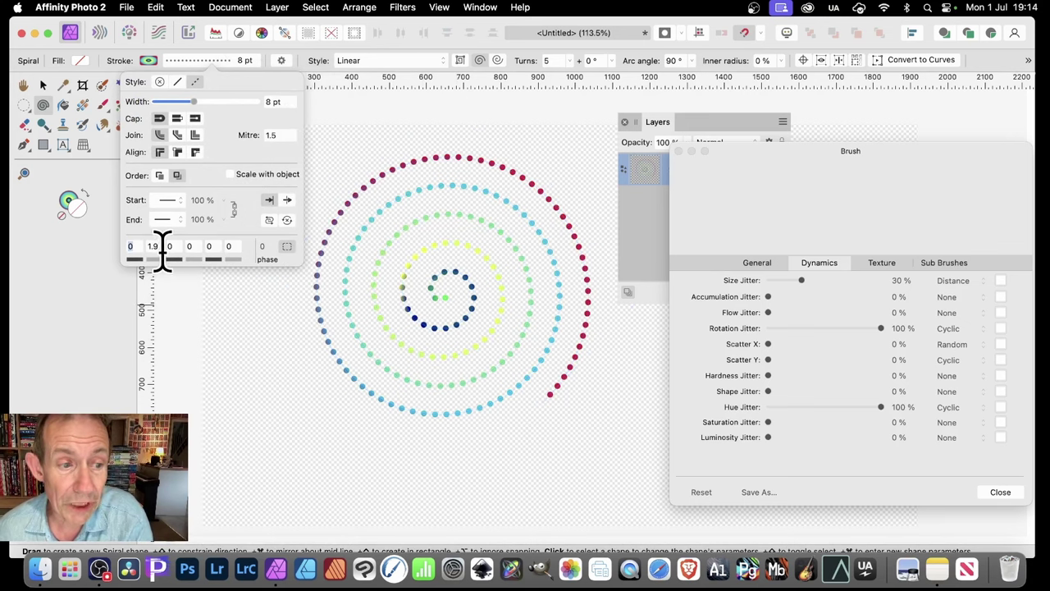
{"action": "left_click", "coordinate": [145, 247]}
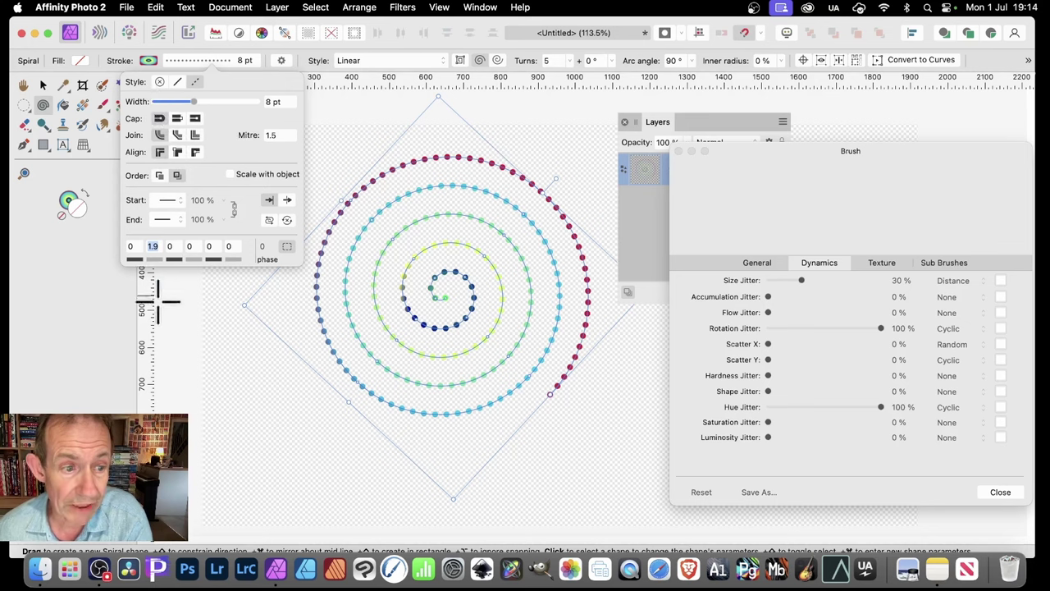
{"action": "left_click", "coordinate": [152, 246]}
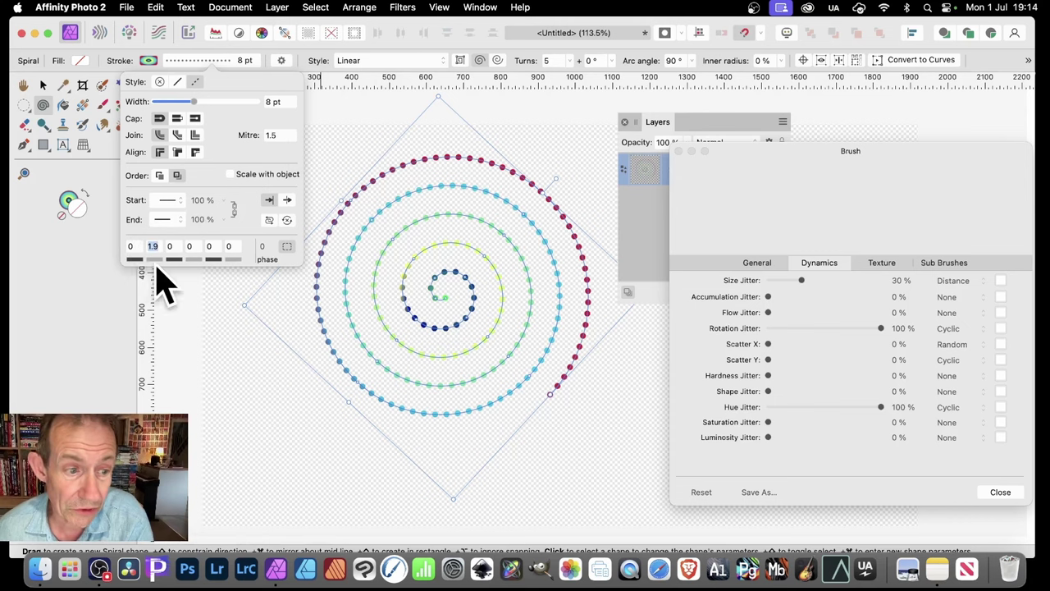
{"action": "mouse_move", "coordinate": [157, 269]}
{"action": "left_mouse_down"}
{"action": "mouse_move", "coordinate": [201, 264]}
{"action": "mouse_move", "coordinate": [164, 265]}
{"action": "mouse_move", "coordinate": [164, 284]}
{"action": "left_mouse_up"}
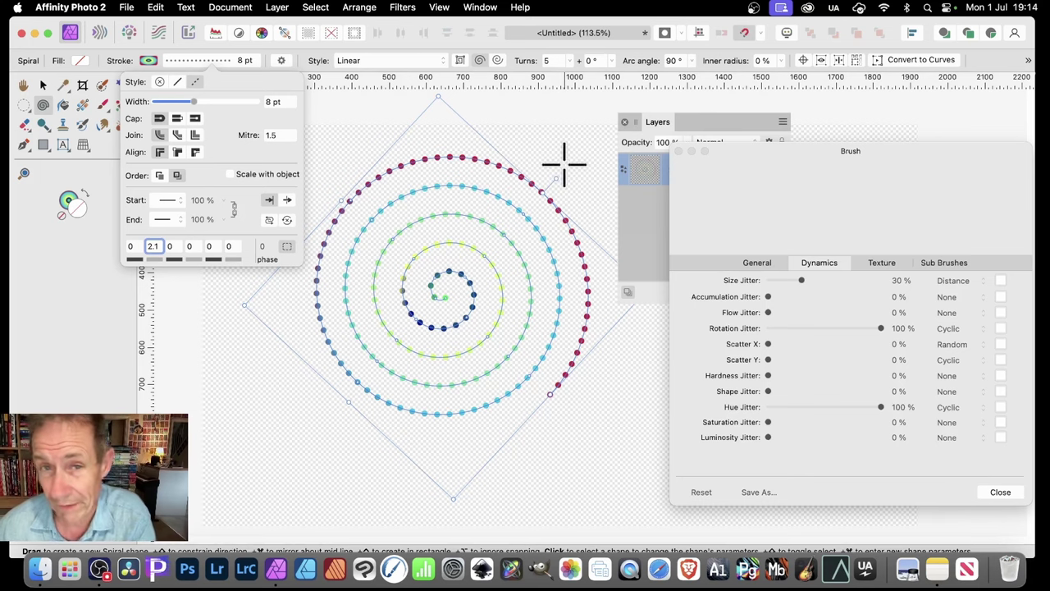
{"action": "left_click", "coordinate": [662, 124]}
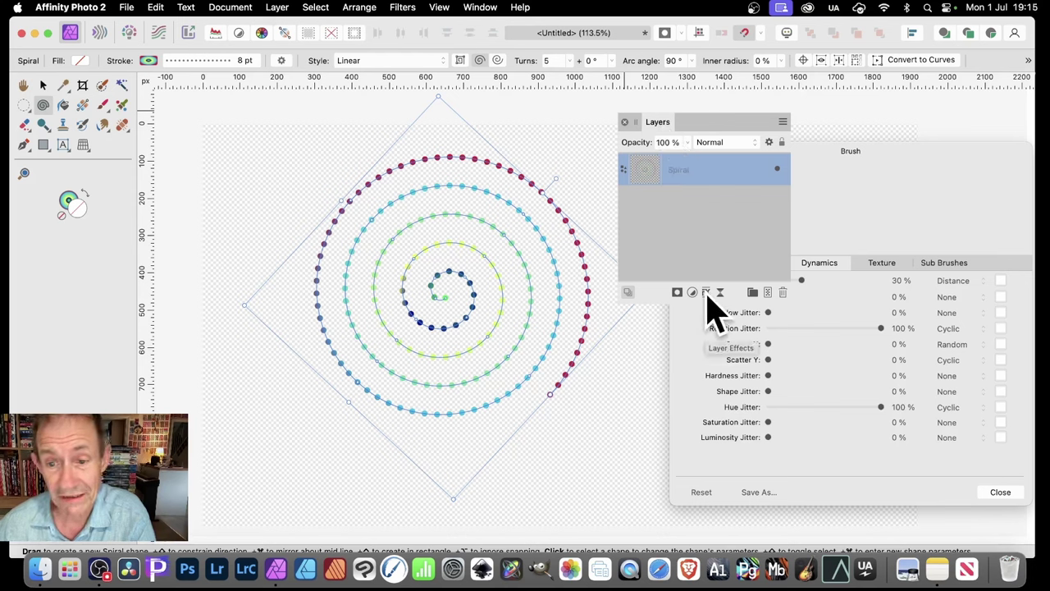
Step: Enable the 3D layer effect on the Spiral layer so its dots look like beads
{"action": "left_click", "coordinate": [707, 294]}
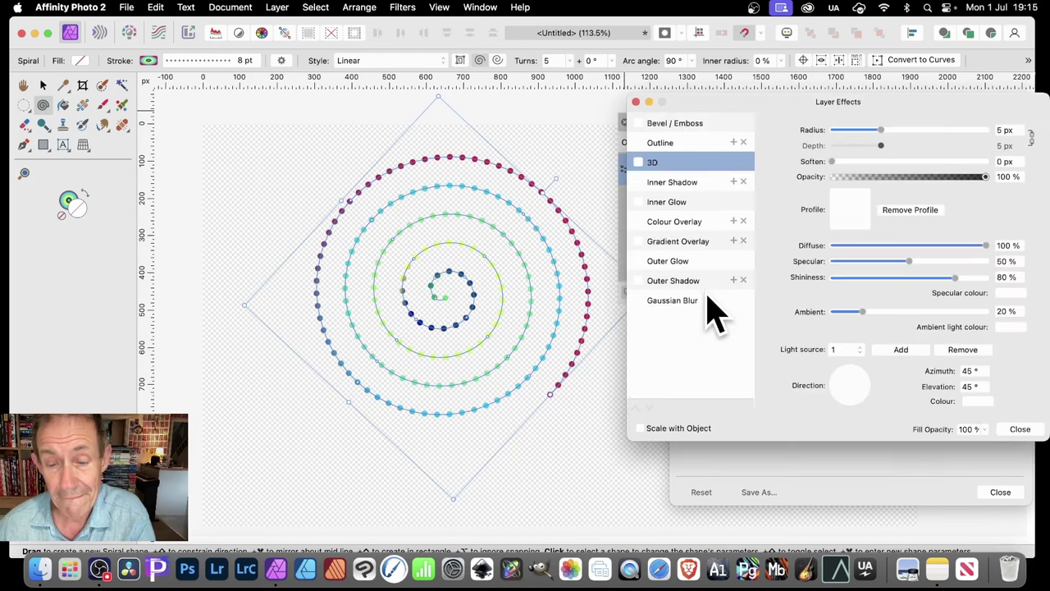
{"action": "left_click", "coordinate": [639, 162]}
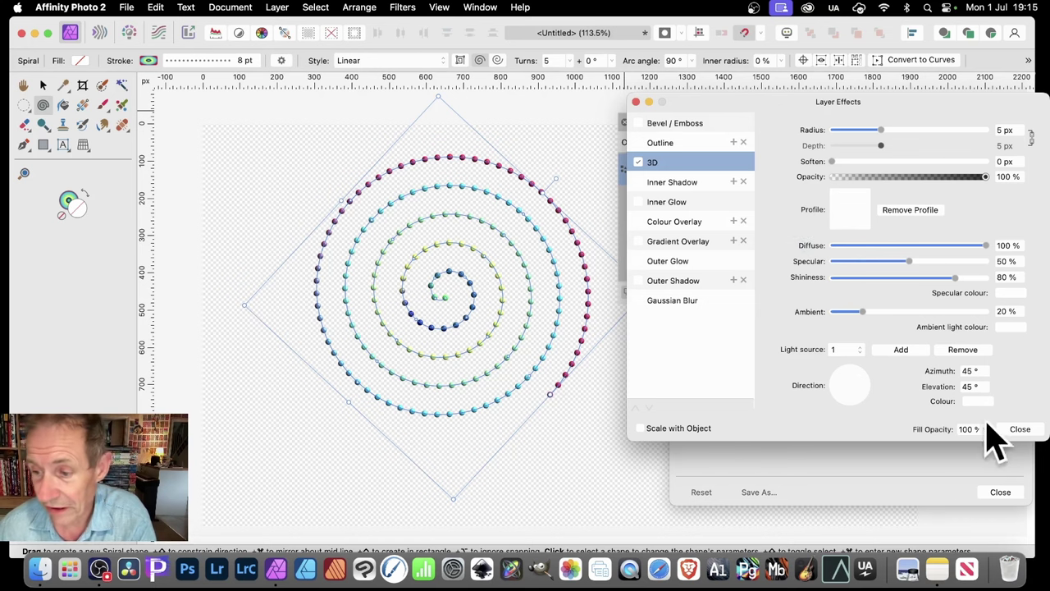
{"action": "left_click", "coordinate": [1019, 428]}
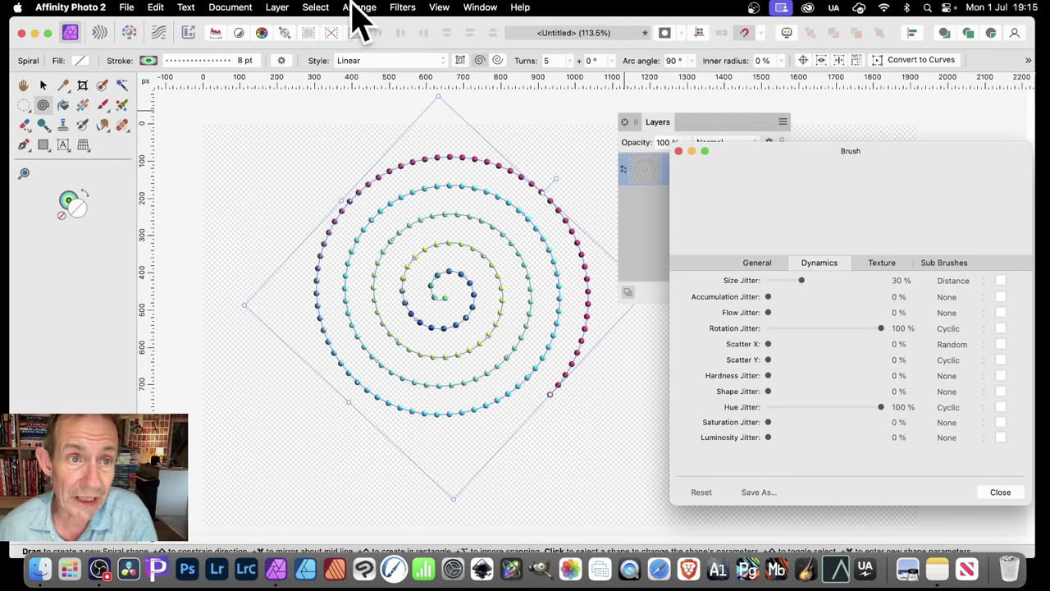
Step: Rasterise the 3D spiral layer into a pixel layer
{"action": "left_click", "coordinate": [278, 7]}
{"action": "mouse_move", "coordinate": [382, 543]}
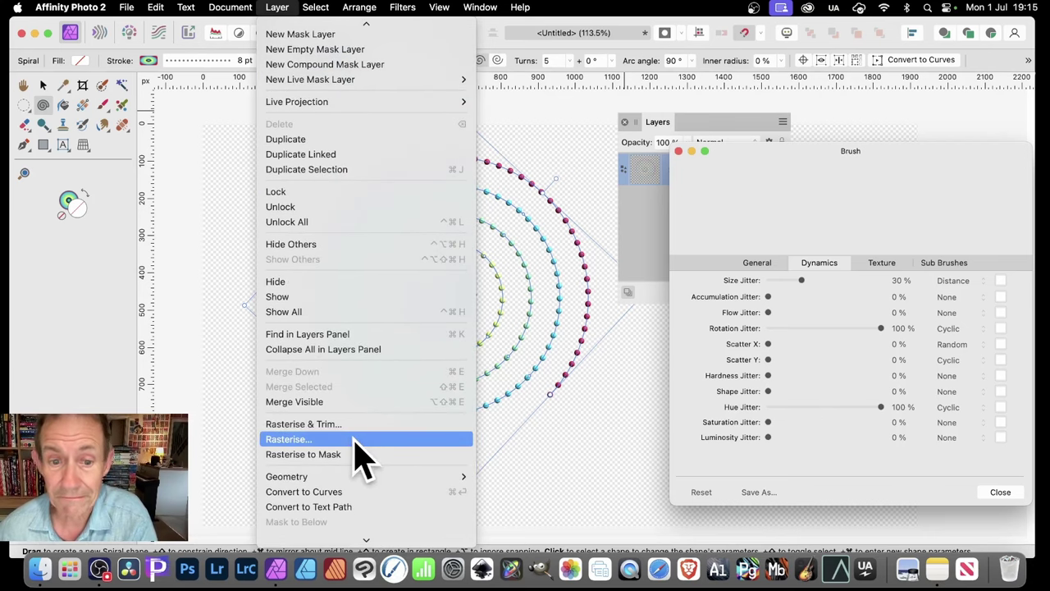
{"action": "left_click", "coordinate": [356, 441]}
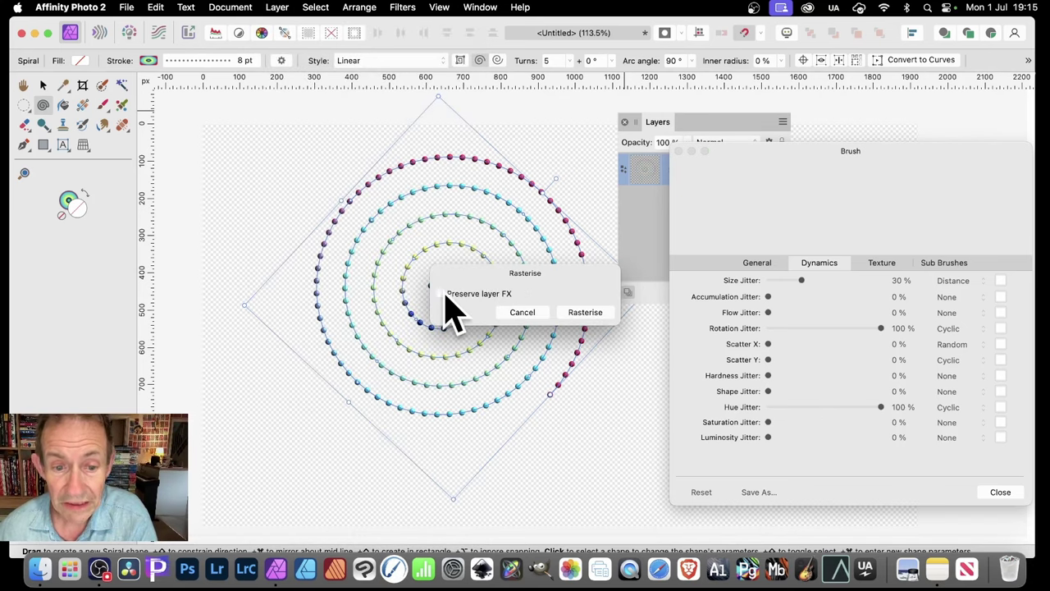
{"action": "left_click", "coordinate": [587, 315]}
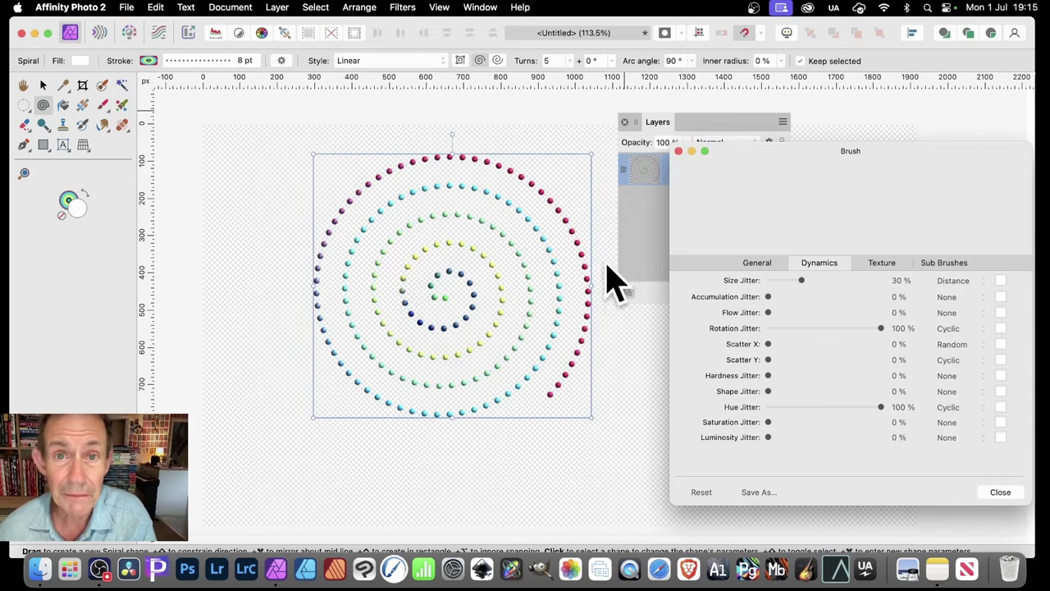
Step: Bring the Layers panel forward and move the brush settings window over the canvas
{"action": "left_click", "coordinate": [720, 123]}
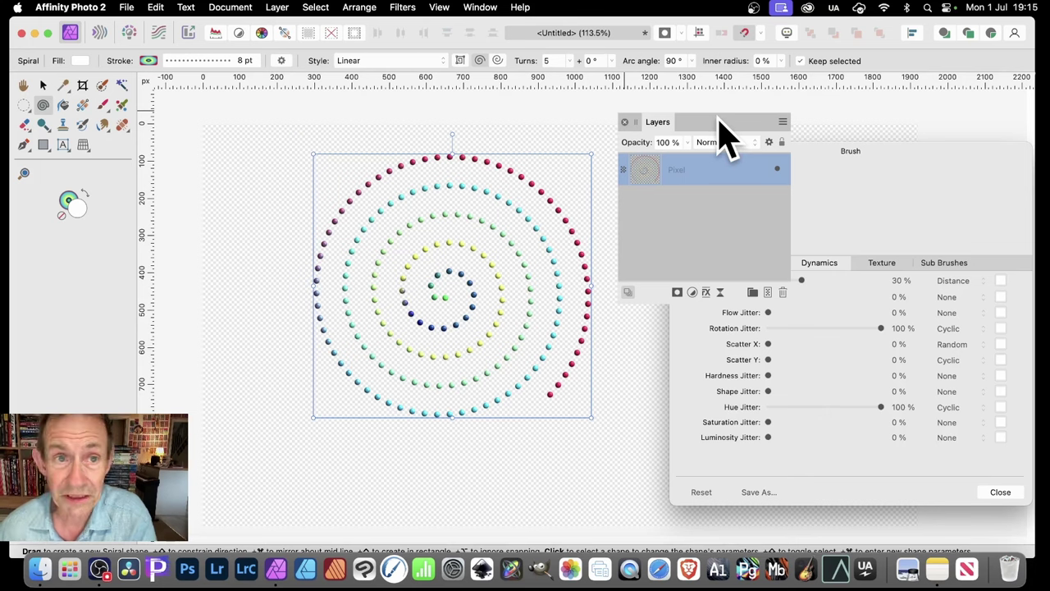
{"action": "left_click", "coordinate": [277, 7]}
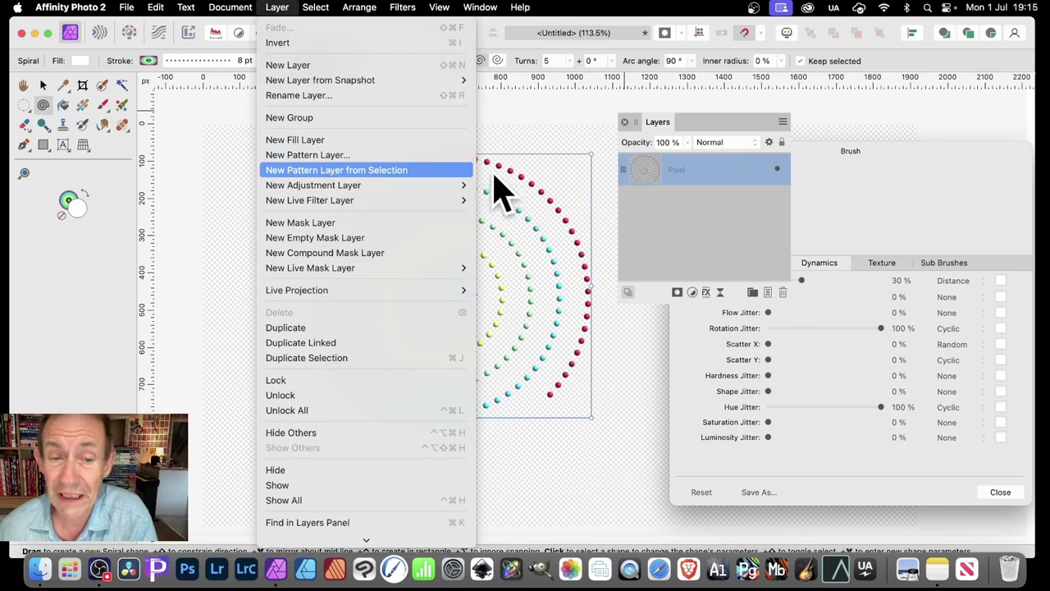
{"action": "left_click", "coordinate": [623, 246]}
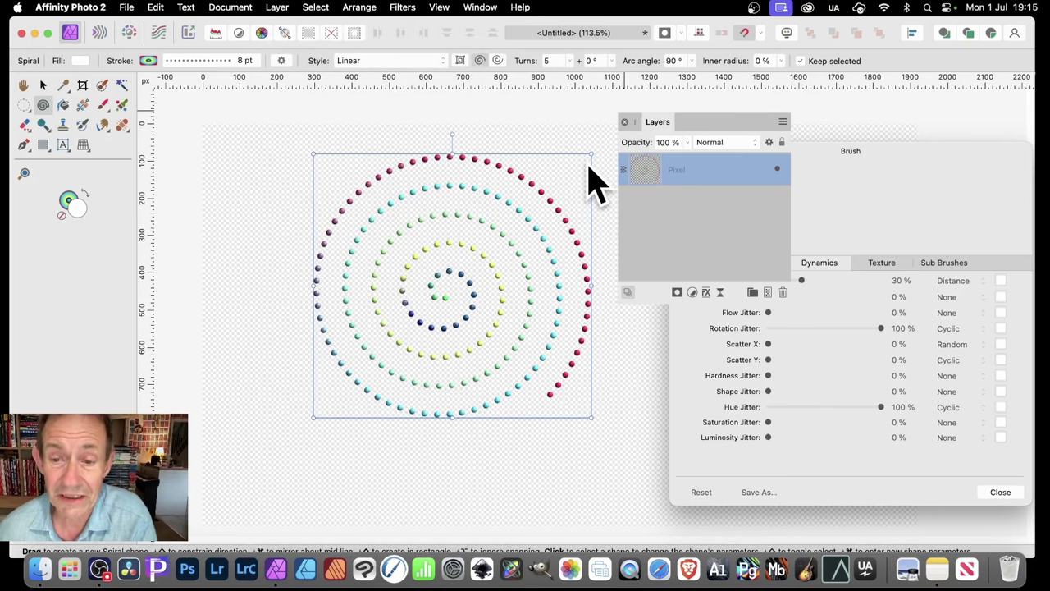
{"action": "left_click_drag", "start_coordinate": [853, 154], "coordinate": [660, 120]}
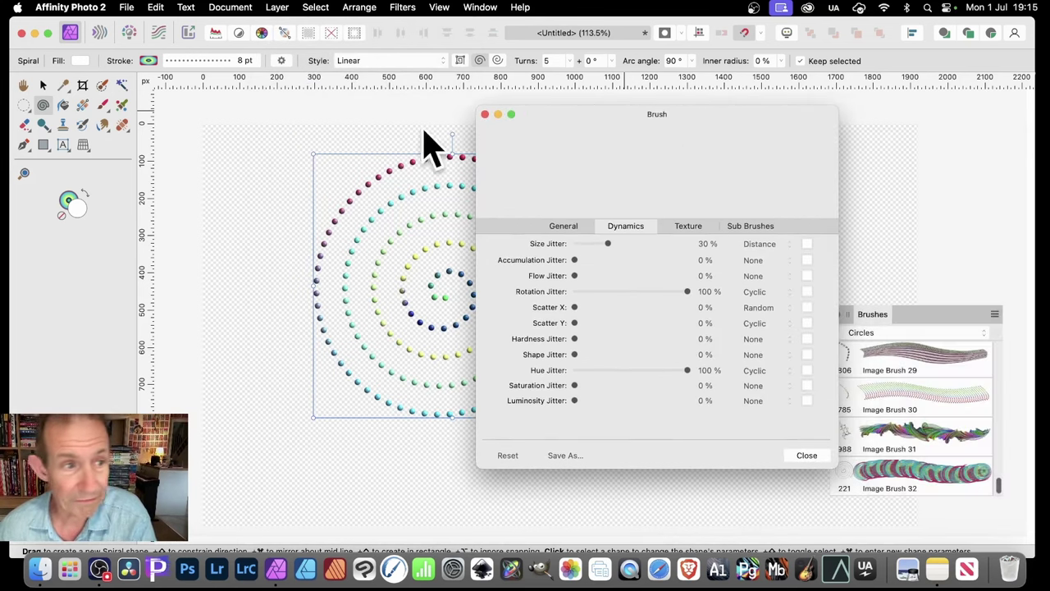
Step: Review the image brush's general settings, then dock the Brushes library beside the Layers panel
{"action": "left_click", "coordinate": [105, 109]}
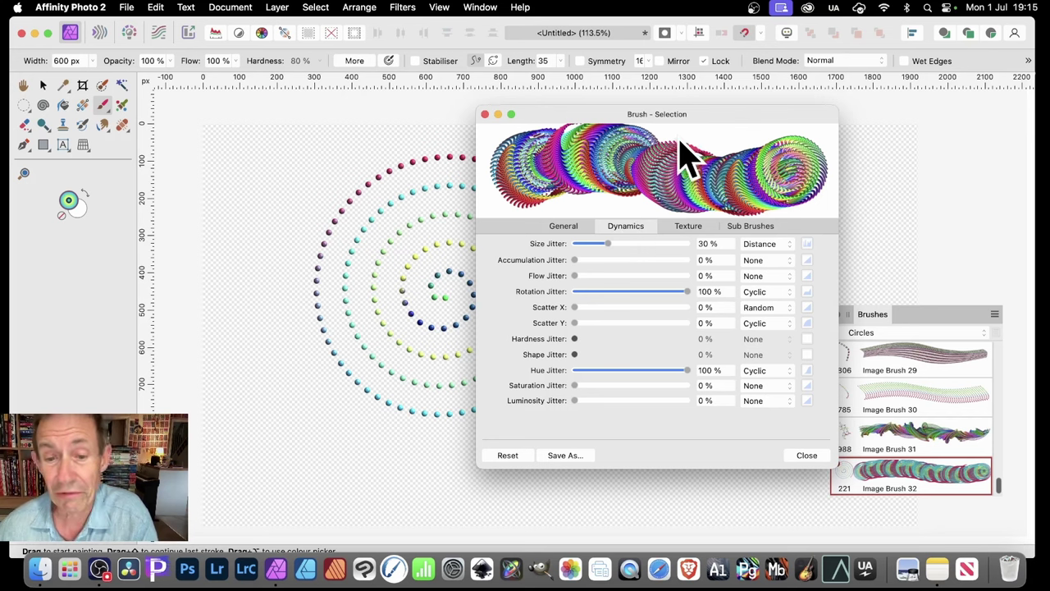
{"action": "left_click", "coordinate": [563, 228]}
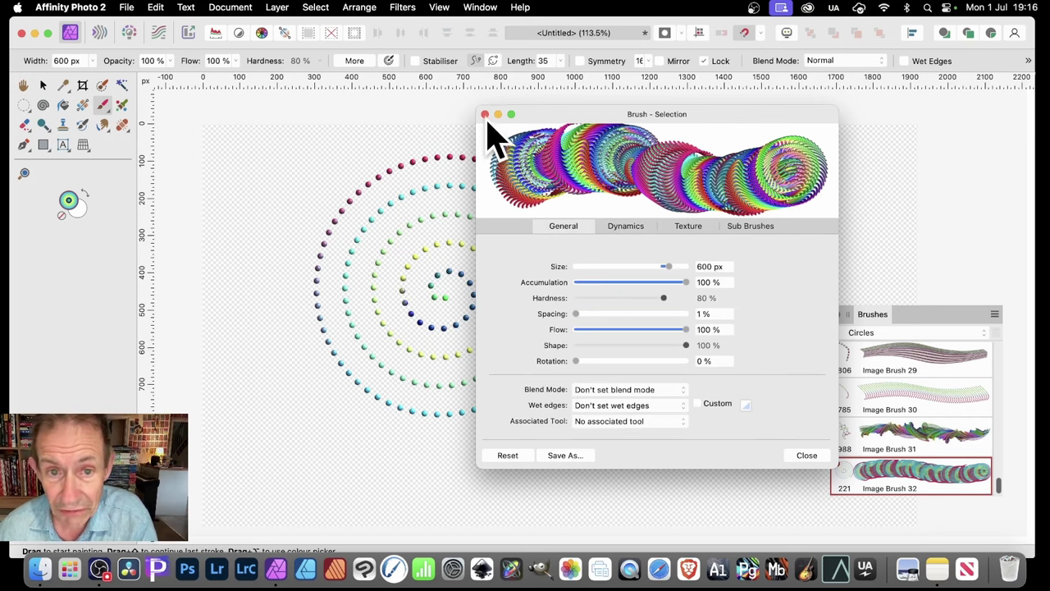
{"action": "left_click", "coordinate": [483, 114]}
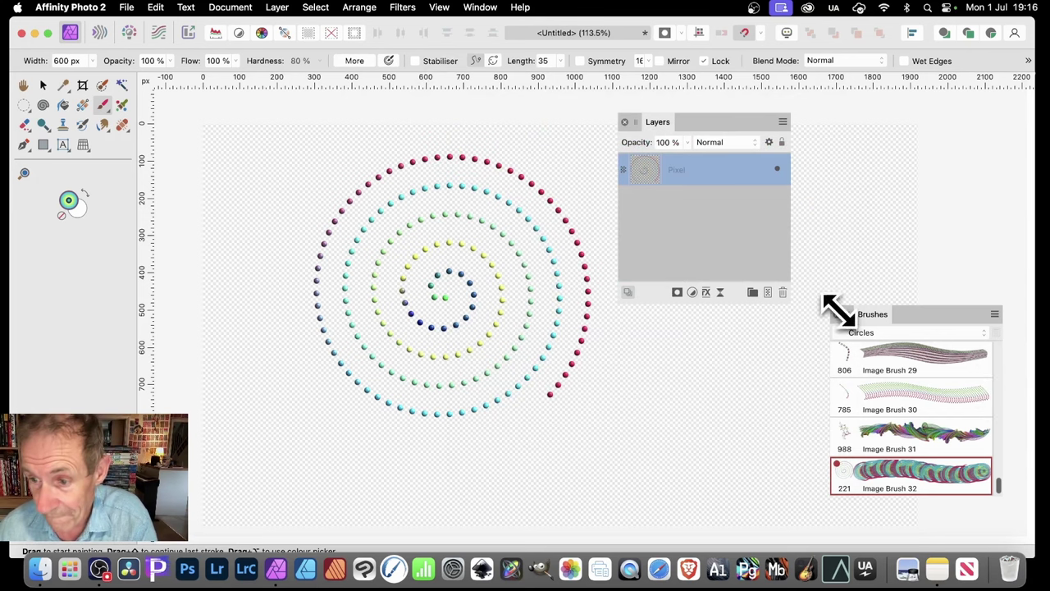
{"action": "left_click_drag", "start_coordinate": [877, 314], "coordinate": [656, 166]}
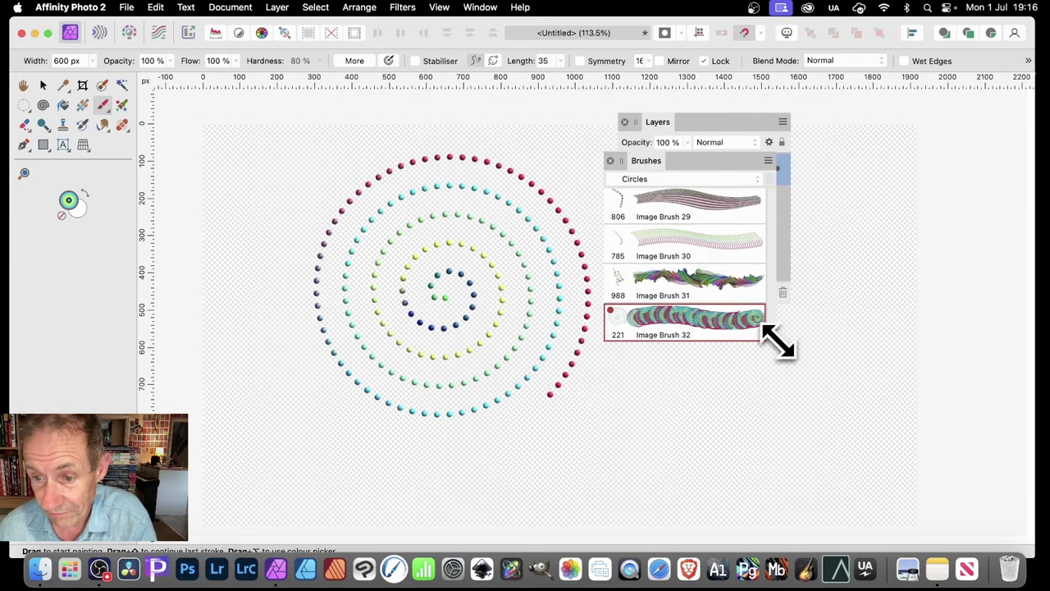
{"action": "scroll", "coordinate": [774, 333], "scroll_direction": "up", "scroll_amount": 2}
{"action": "scroll", "coordinate": [762, 340], "scroll_direction": "down", "scroll_amount": 2}
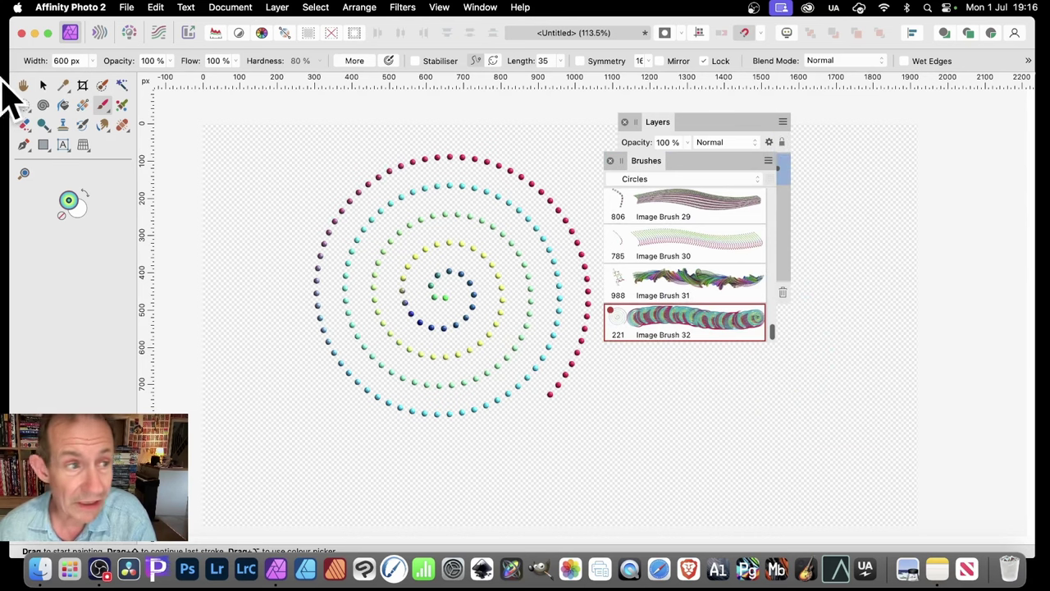
Step: Create Image Brush 33 from the spiral pixel layer, then delete that layer
{"action": "left_click", "coordinate": [43, 85]}
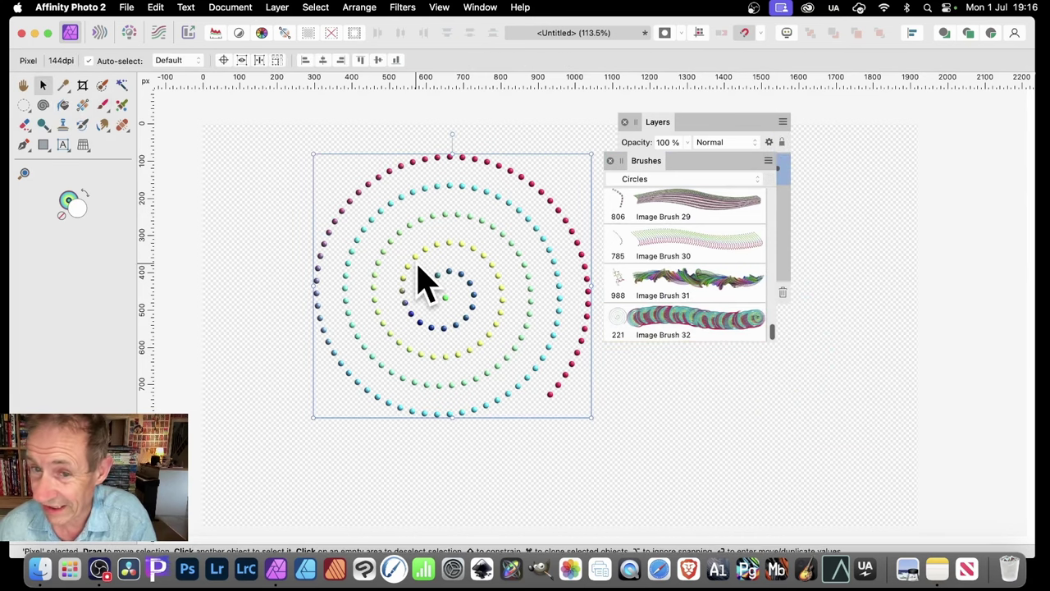
{"action": "left_click", "coordinate": [768, 161]}
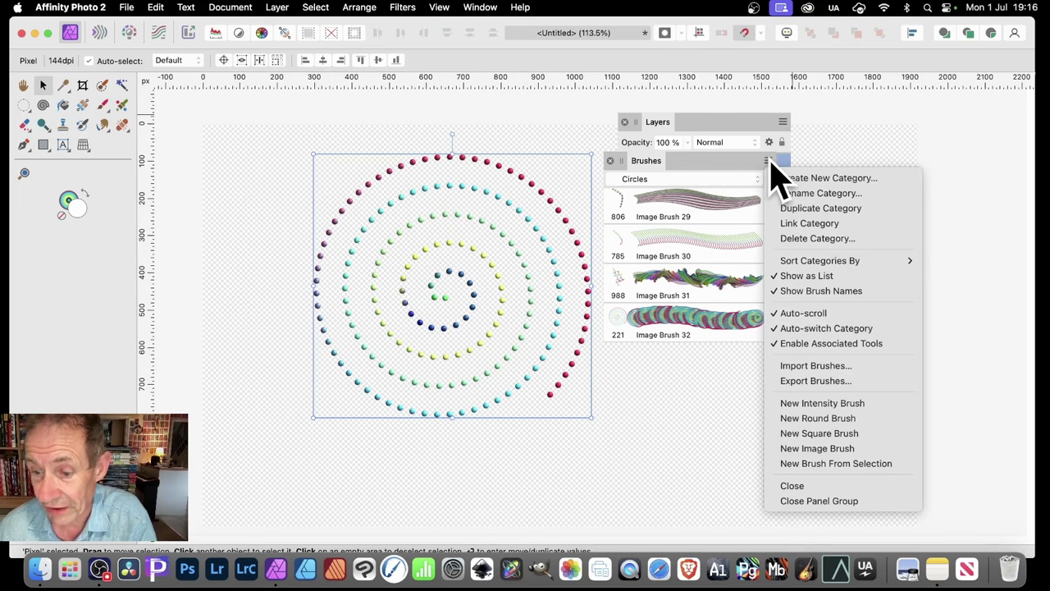
{"action": "left_click", "coordinate": [867, 462]}
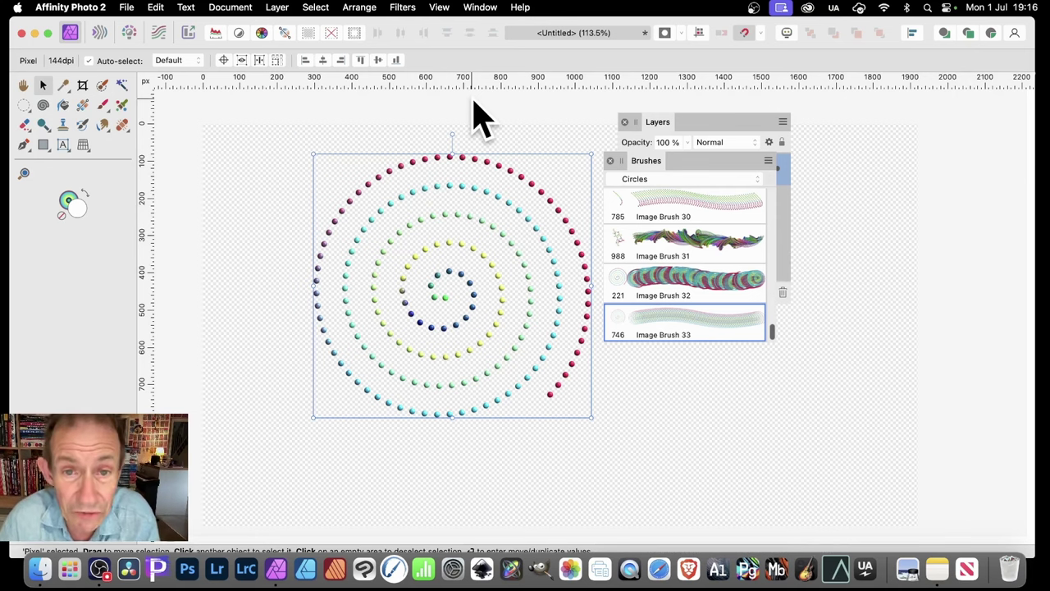
{"action": "left_click", "coordinate": [45, 87]}
{"action": "key", "text": "Delete"}
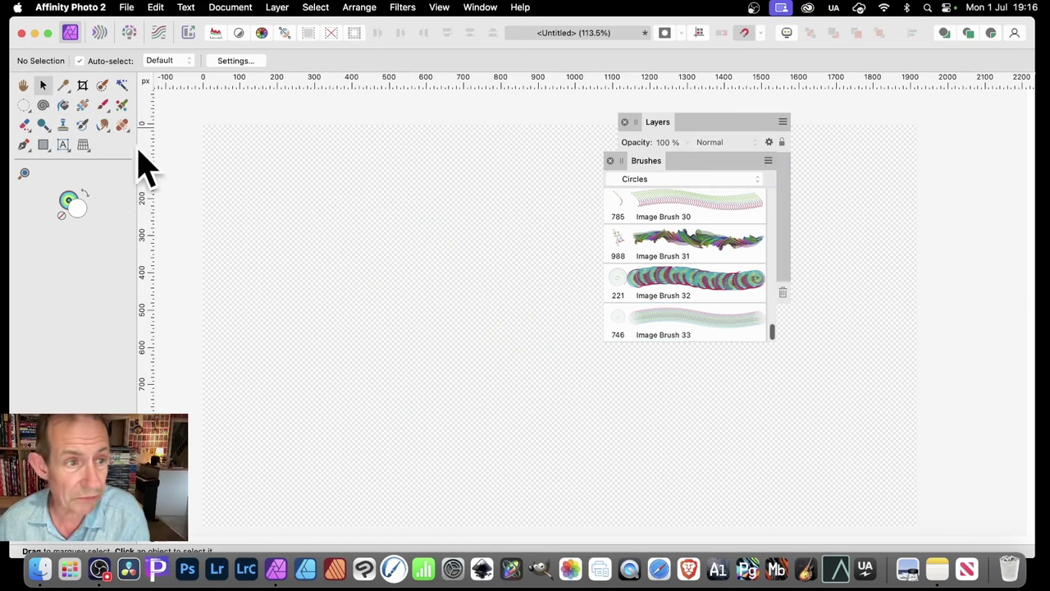
Step: Choose Image Brush 33 with the Paint Brush Tool and undo a test stroke of spheres
{"action": "left_click", "coordinate": [104, 104]}
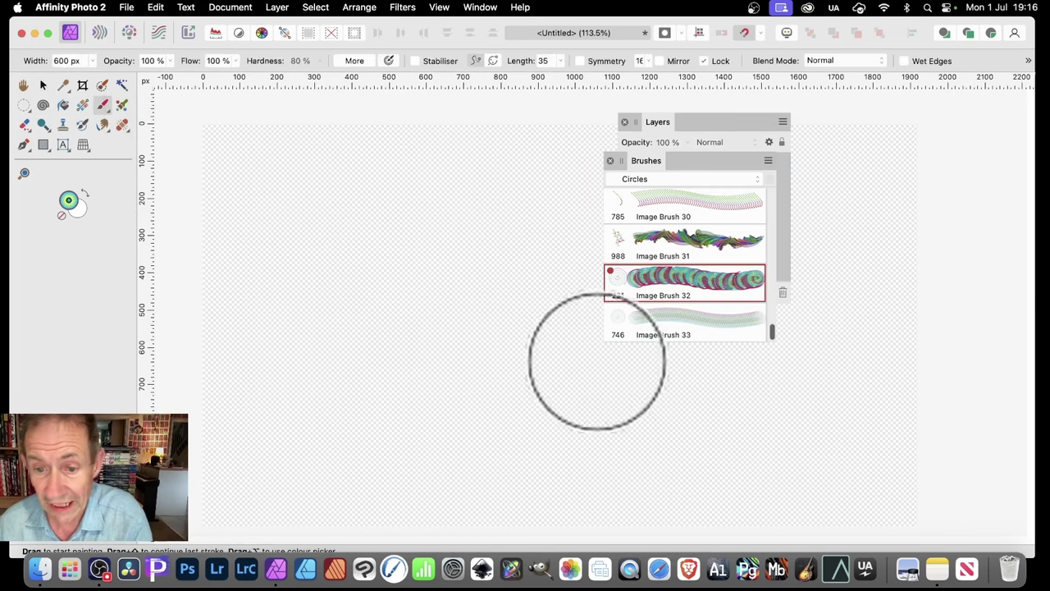
{"action": "left_click", "coordinate": [680, 324]}
{"action": "mouse_move", "coordinate": [402, 246]}
{"action": "left_mouse_down"}
{"action": "mouse_move", "coordinate": [440, 305]}
{"action": "mouse_move", "coordinate": [504, 257]}
{"action": "mouse_move", "coordinate": [492, 229]}
{"action": "mouse_move", "coordinate": [509, 189]}
{"action": "left_mouse_up"}
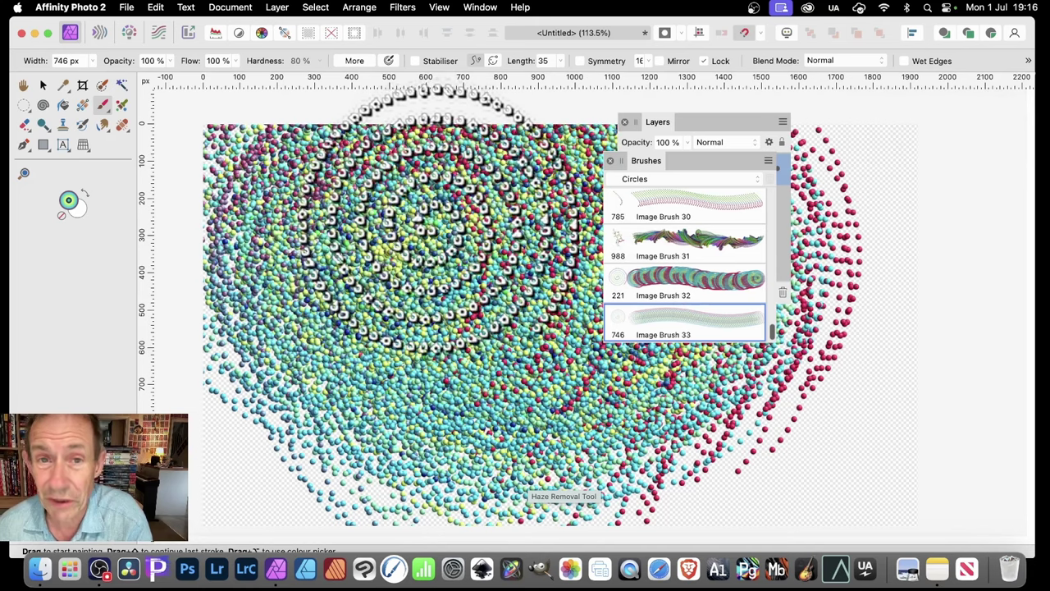
{"action": "key", "text": "super+z"}
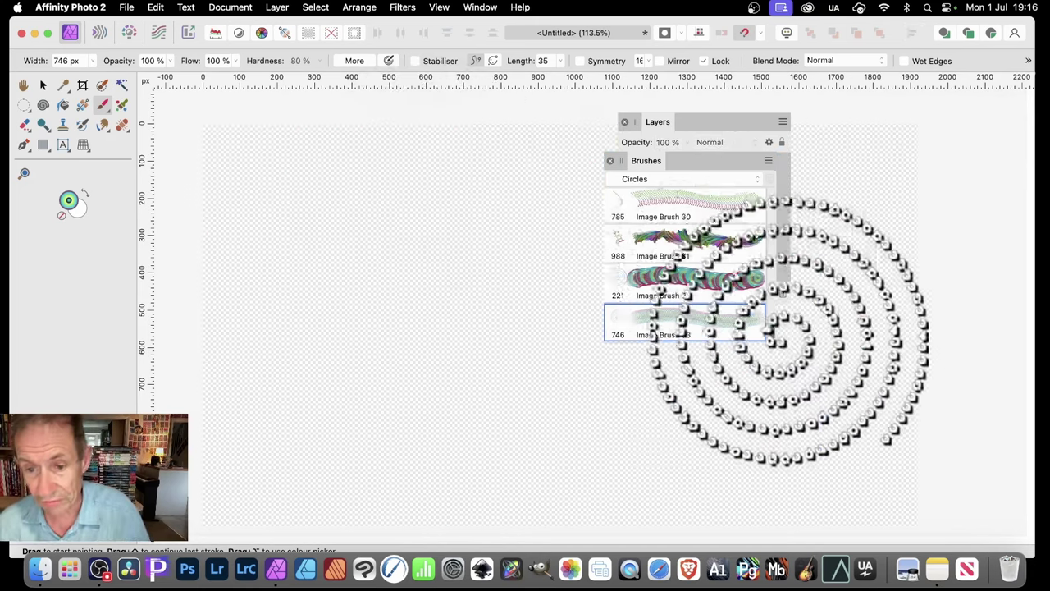
Step: Lower Image Brush 33's spacing to 1% and show its Dynamics settings
{"action": "double_click", "coordinate": [673, 324]}
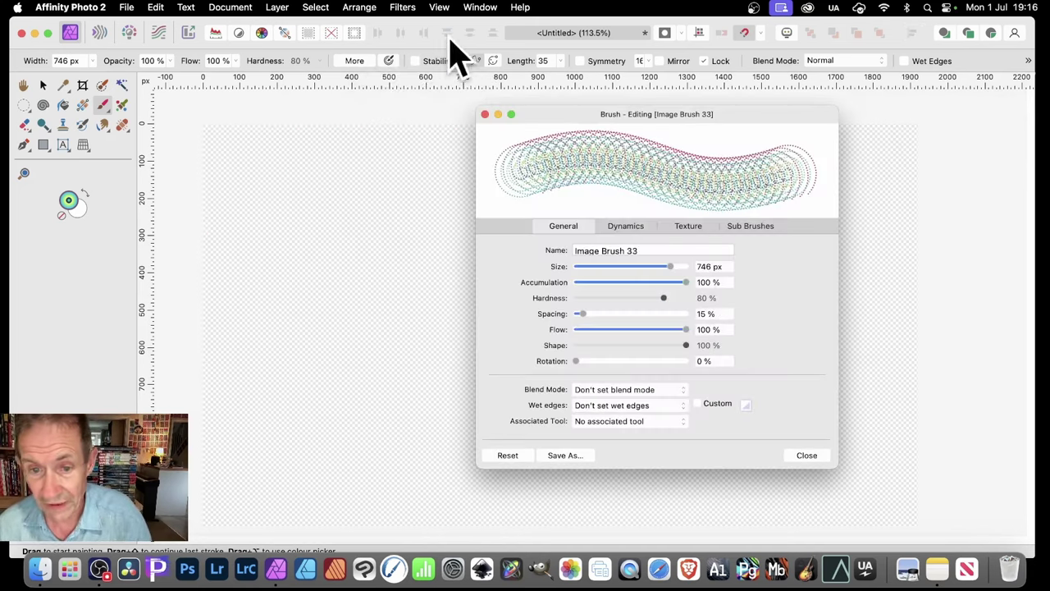
{"action": "left_click_drag", "start_coordinate": [581, 313], "coordinate": [571, 313]}
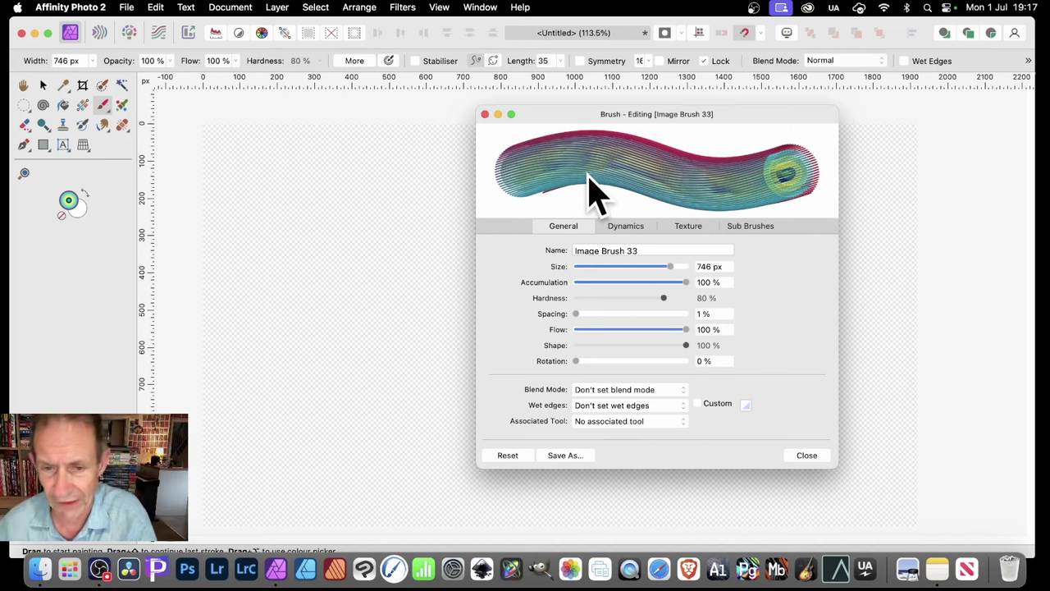
{"action": "left_click", "coordinate": [627, 227]}
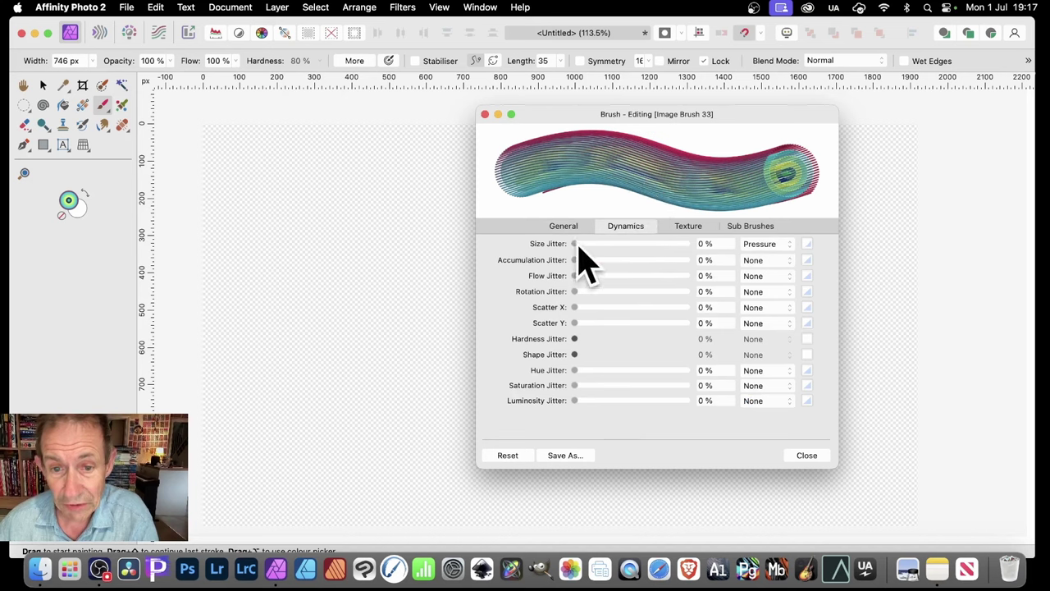
Step: Set 100% Cyclic size jitter with a logarithmic profile, then paint a test spiral
{"action": "left_click_drag", "start_coordinate": [580, 249], "coordinate": [712, 253]}
{"action": "left_click", "coordinate": [766, 243]}
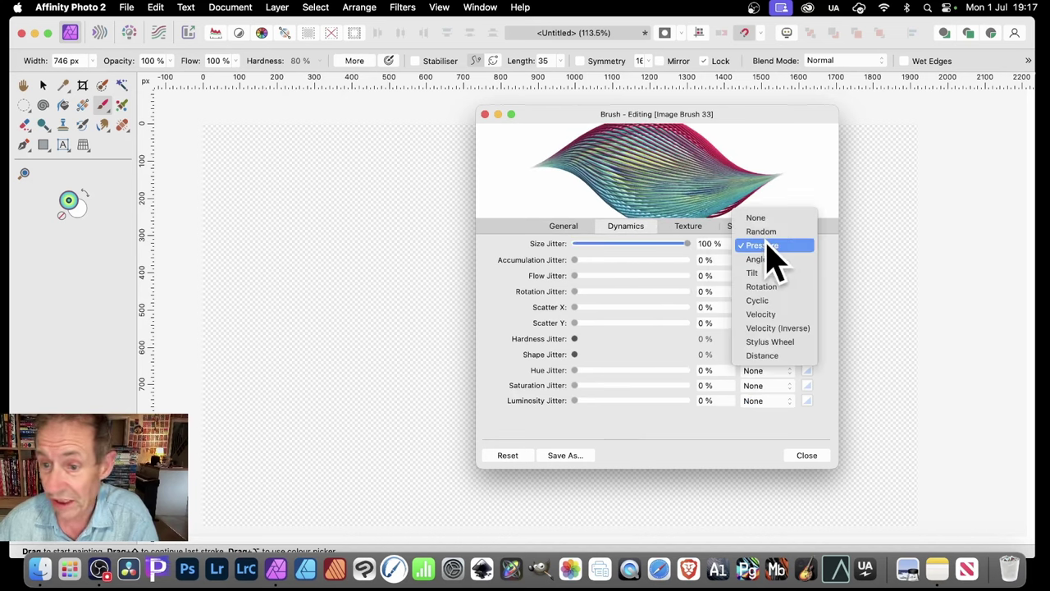
{"action": "left_click", "coordinate": [767, 300]}
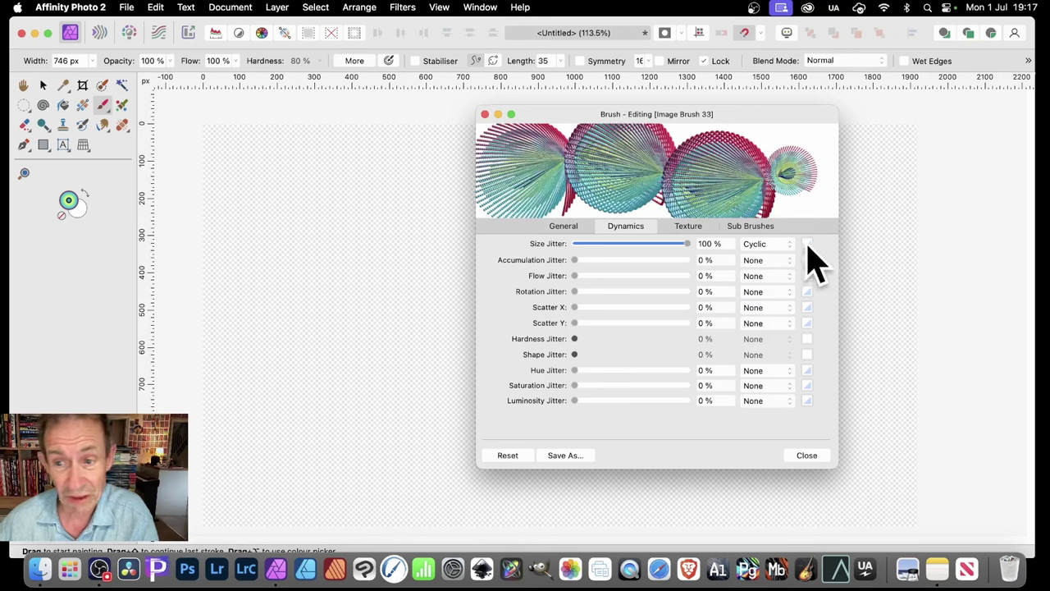
{"action": "left_click", "coordinate": [808, 245]}
{"action": "mouse_move", "coordinate": [863, 373]}
{"action": "left_mouse_down"}
{"action": "mouse_move", "coordinate": [853, 293]}
{"action": "mouse_move", "coordinate": [837, 305]}
{"action": "left_mouse_up"}
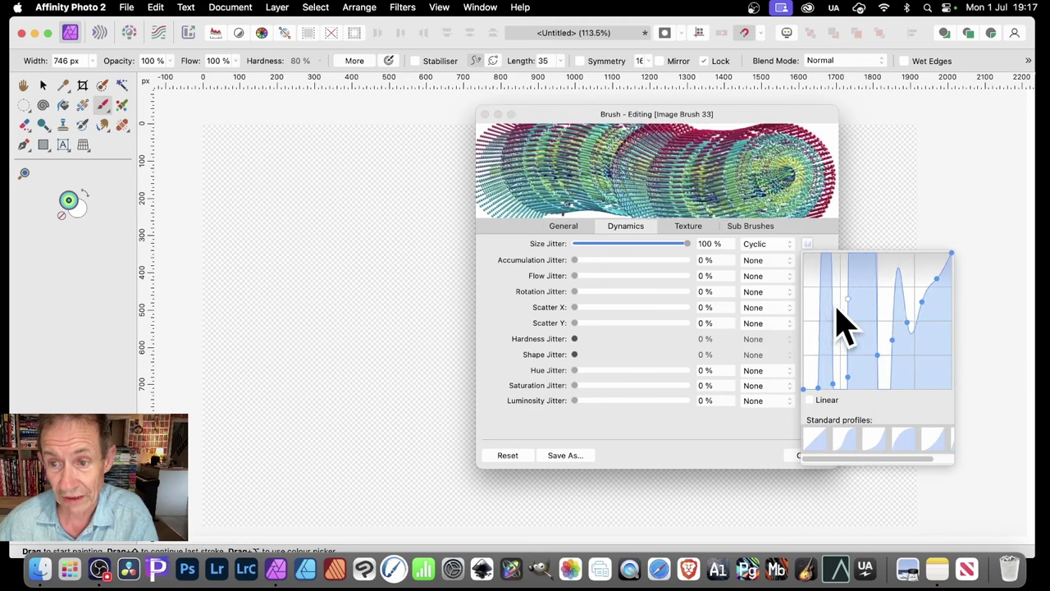
{"action": "left_click", "coordinate": [845, 436]}
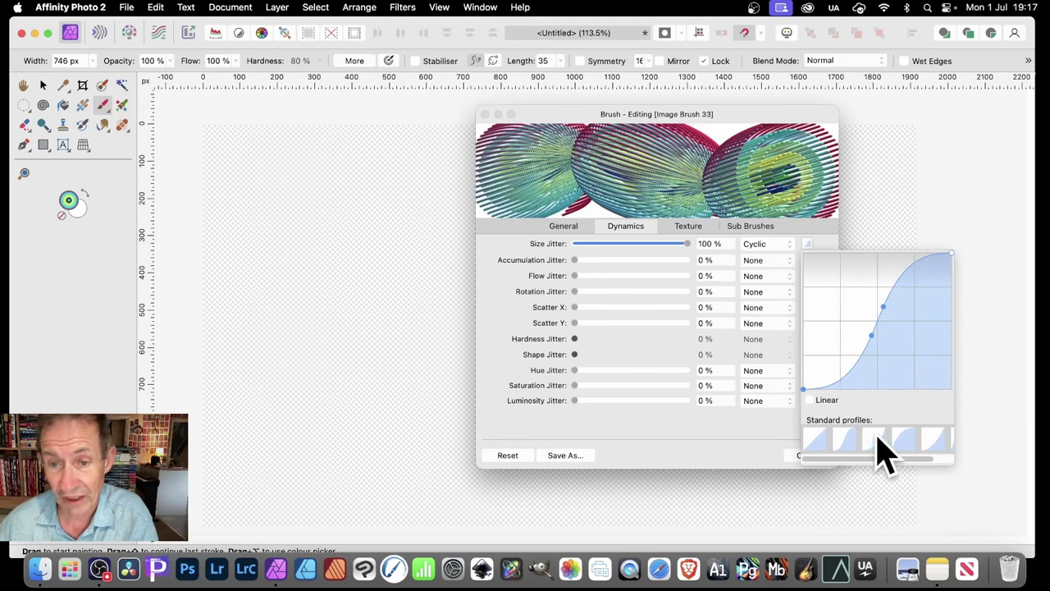
{"action": "left_click", "coordinate": [878, 437]}
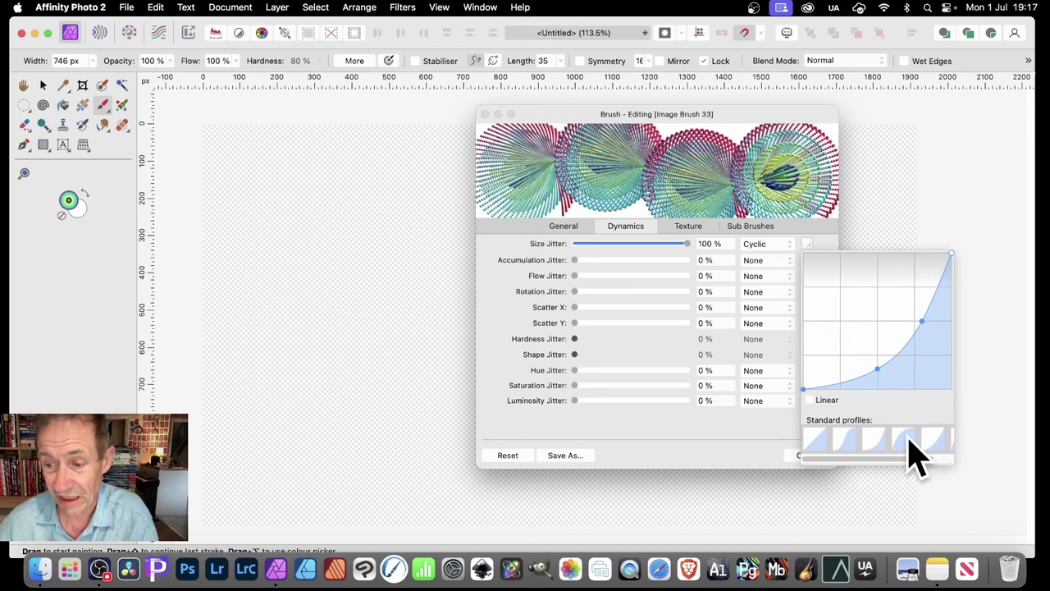
{"action": "left_click", "coordinate": [904, 440]}
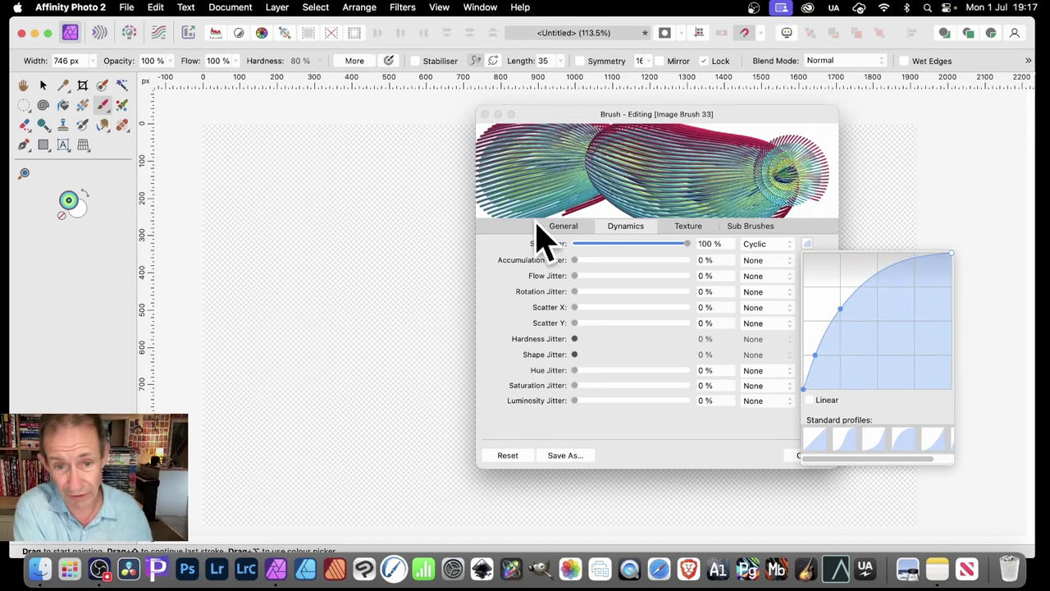
{"action": "mouse_move", "coordinate": [305, 228]}
{"action": "left_mouse_down"}
{"action": "mouse_move", "coordinate": [344, 99]}
{"action": "mouse_move", "coordinate": [566, 33]}
{"action": "mouse_move", "coordinate": [205, 459]}
{"action": "mouse_move", "coordinate": [492, 106]}
{"action": "mouse_move", "coordinate": [578, 427]}
{"action": "left_mouse_up"}
Step: Undo the test spiral and paint rows of tube strokes across the canvas
{"action": "key", "text": "super+z"}
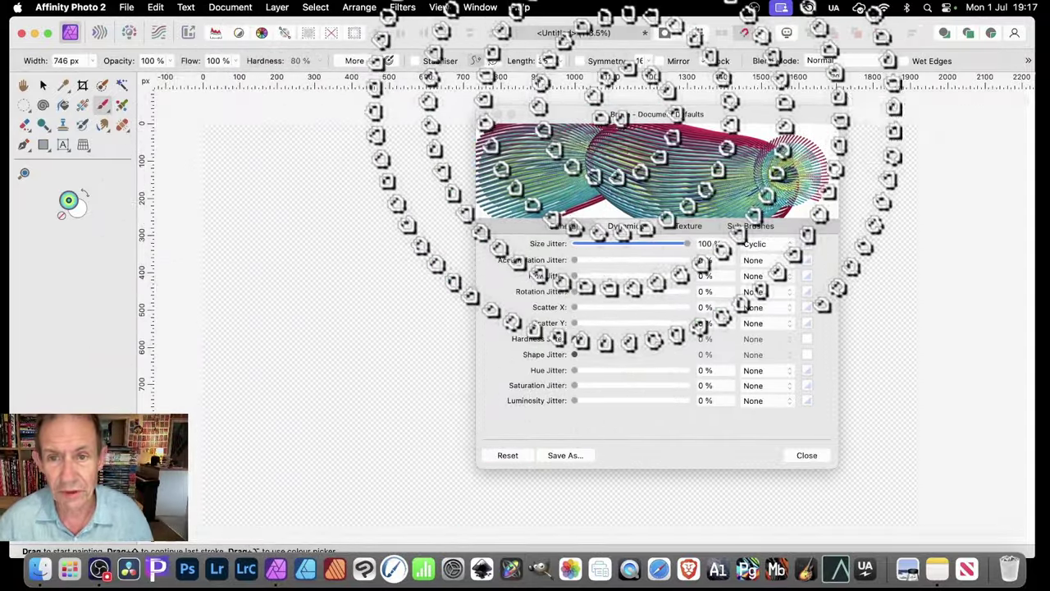
{"action": "mouse_move", "coordinate": [492, 311]}
{"action": "left_mouse_down"}
{"action": "mouse_move", "coordinate": [427, 164]}
{"action": "mouse_move", "coordinate": [861, 123]}
{"action": "mouse_move", "coordinate": [902, 344]}
{"action": "left_mouse_up"}
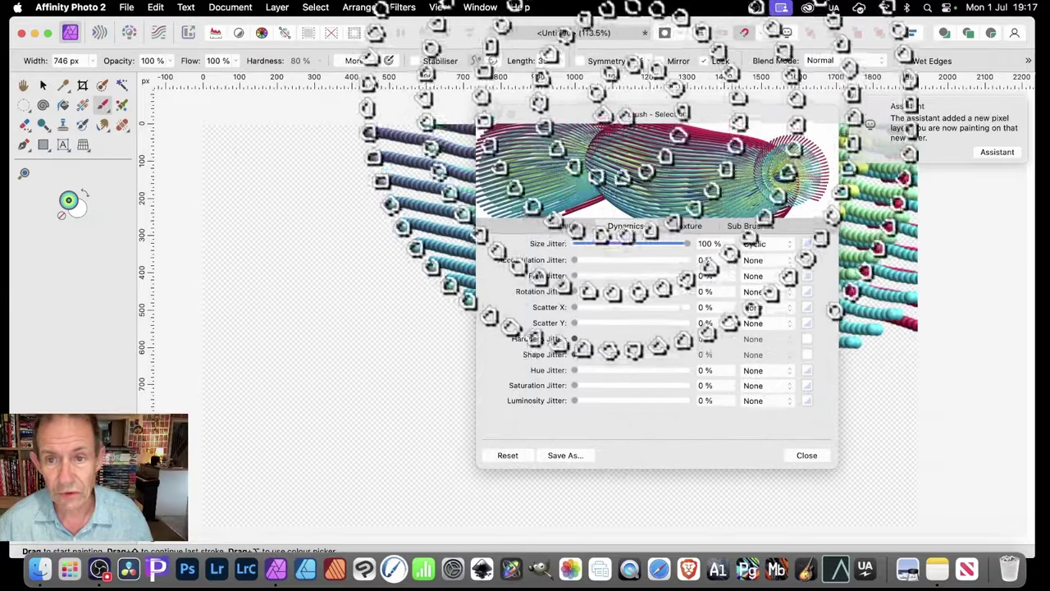
{"action": "mouse_move", "coordinate": [654, 106]}
{"action": "left_mouse_down"}
{"action": "mouse_move", "coordinate": [762, 113]}
{"action": "mouse_move", "coordinate": [773, 175]}
{"action": "mouse_move", "coordinate": [859, 119]}
{"action": "left_mouse_up"}
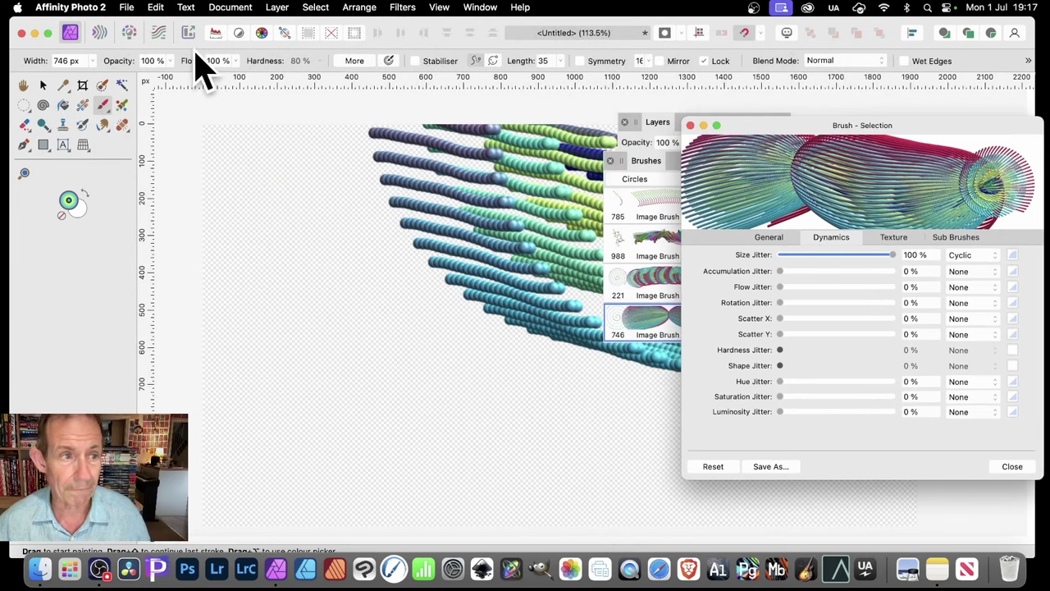
Step: Set brush width to 210 px and paint a large pink-and-teal coiled stroke toward the upper left
{"action": "left_click", "coordinate": [93, 62]}
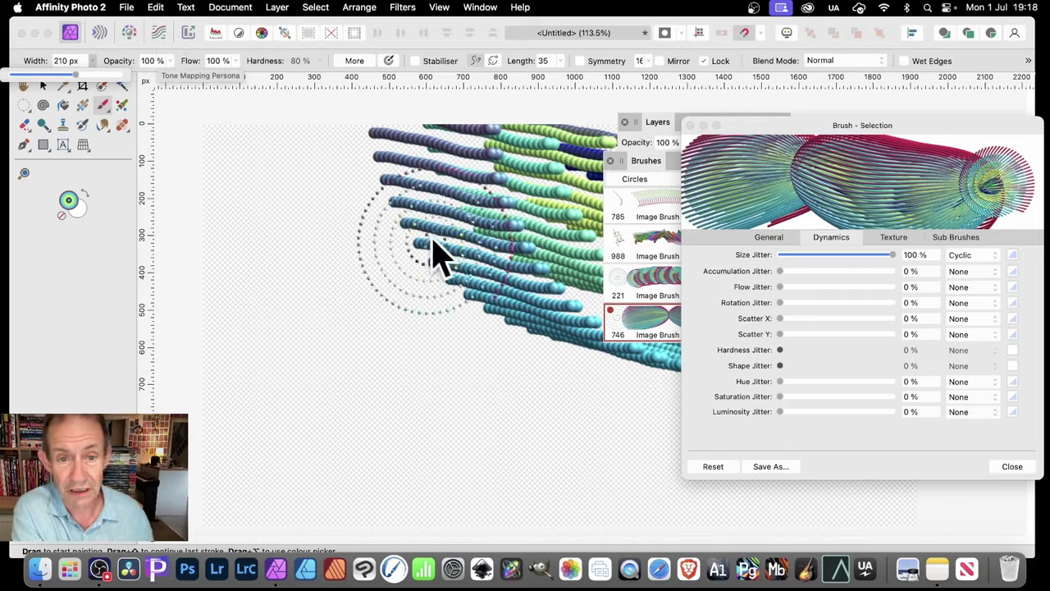
{"action": "mouse_move", "coordinate": [395, 215]}
{"action": "left_mouse_down"}
{"action": "mouse_move", "coordinate": [485, 205]}
{"action": "mouse_move", "coordinate": [485, 295]}
{"action": "mouse_move", "coordinate": [442, 373]}
{"action": "mouse_move", "coordinate": [379, 422]}
{"action": "mouse_move", "coordinate": [406, 307]}
{"action": "mouse_move", "coordinate": [354, 242]}
{"action": "mouse_move", "coordinate": [429, 291]}
{"action": "mouse_move", "coordinate": [533, 406]}
{"action": "mouse_move", "coordinate": [440, 283]}
{"action": "mouse_move", "coordinate": [358, 270]}
{"action": "mouse_move", "coordinate": [377, 427]}
{"action": "mouse_move", "coordinate": [416, 140]}
{"action": "mouse_move", "coordinate": [452, 287]}
{"action": "mouse_move", "coordinate": [412, 328]}
{"action": "mouse_move", "coordinate": [403, 201]}
{"action": "mouse_move", "coordinate": [346, 398]}
{"action": "mouse_move", "coordinate": [351, 197]}
{"action": "mouse_move", "coordinate": [473, 451]}
{"action": "mouse_move", "coordinate": [477, 148]}
{"action": "mouse_move", "coordinate": [461, 406]}
{"action": "mouse_move", "coordinate": [387, 169]}
{"action": "mouse_move", "coordinate": [399, 382]}
{"action": "mouse_move", "coordinate": [264, 228]}
{"action": "left_mouse_up"}
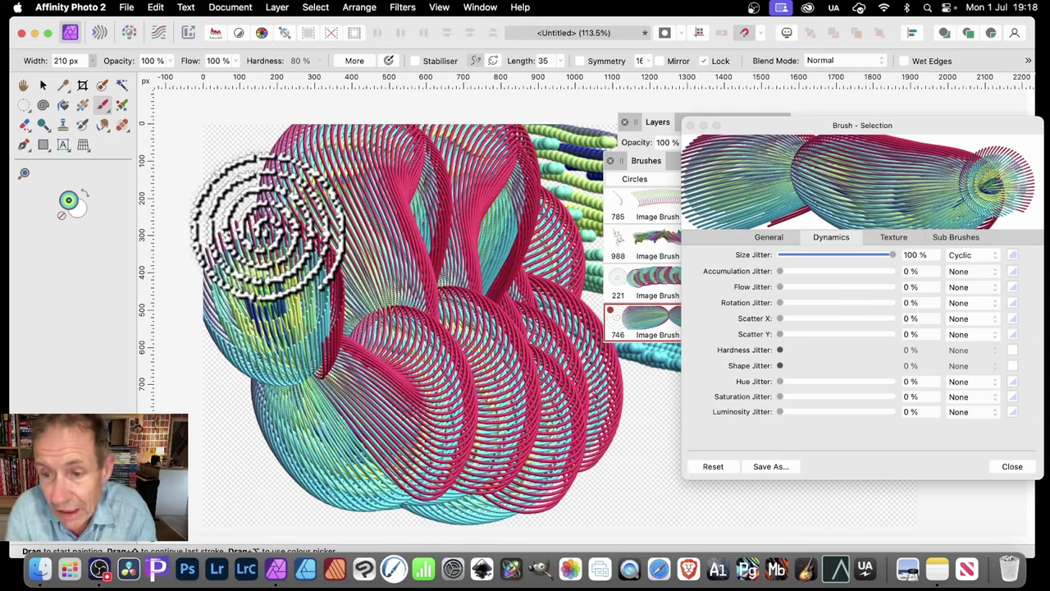
{"action": "left_click_drag", "start_coordinate": [264, 228], "coordinate": [305, 175]}
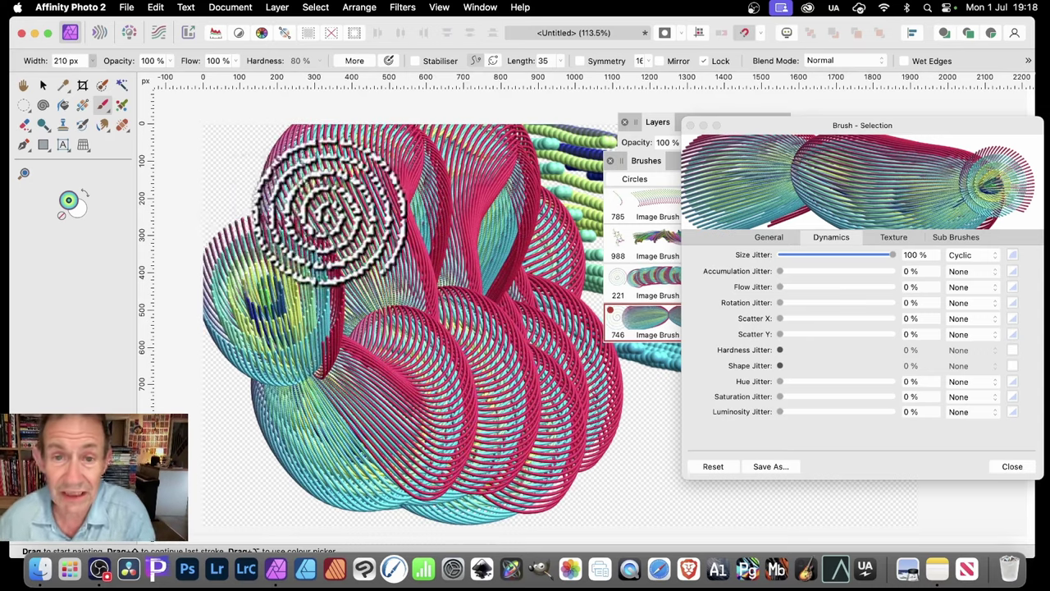
Step: Set rotation jitter to 100%, test a stroke, then make it cycle along the stroke
{"action": "left_click_drag", "start_coordinate": [792, 303], "coordinate": [930, 302]}
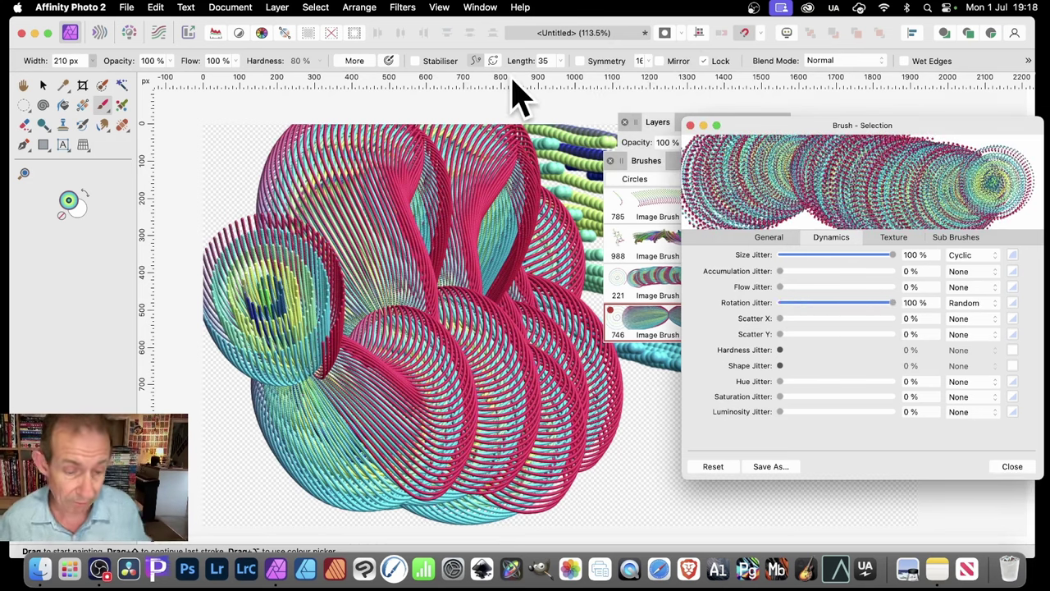
{"action": "mouse_move", "coordinate": [331, 254]}
{"action": "left_mouse_down"}
{"action": "mouse_move", "coordinate": [336, 197]}
{"action": "mouse_move", "coordinate": [435, 238]}
{"action": "mouse_move", "coordinate": [453, 361]}
{"action": "mouse_move", "coordinate": [304, 367]}
{"action": "mouse_move", "coordinate": [386, 164]}
{"action": "mouse_move", "coordinate": [237, 304]}
{"action": "mouse_move", "coordinate": [212, 246]}
{"action": "left_mouse_up"}
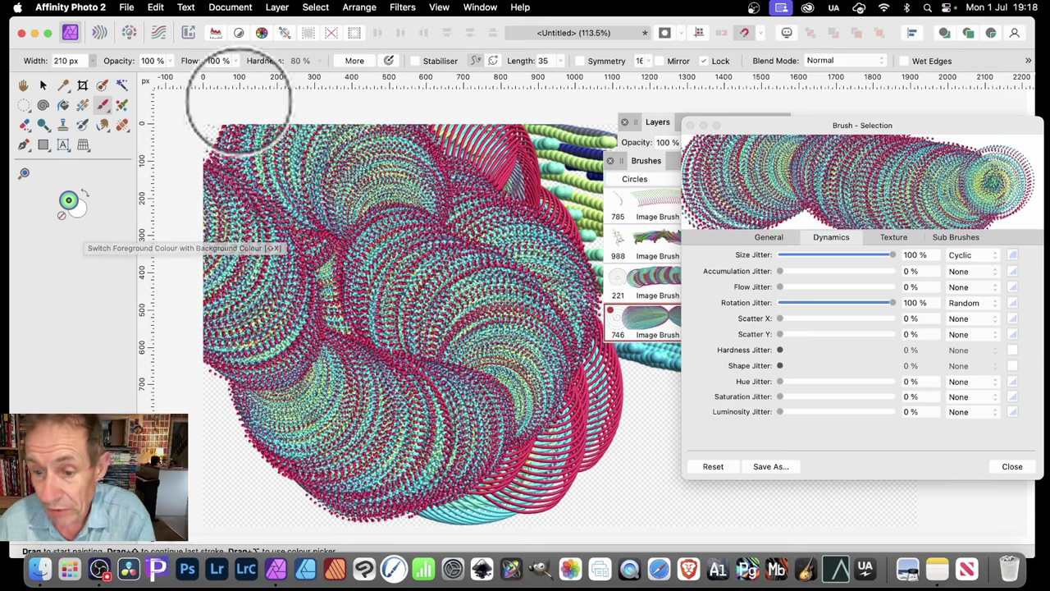
{"action": "left_click", "coordinate": [986, 305]}
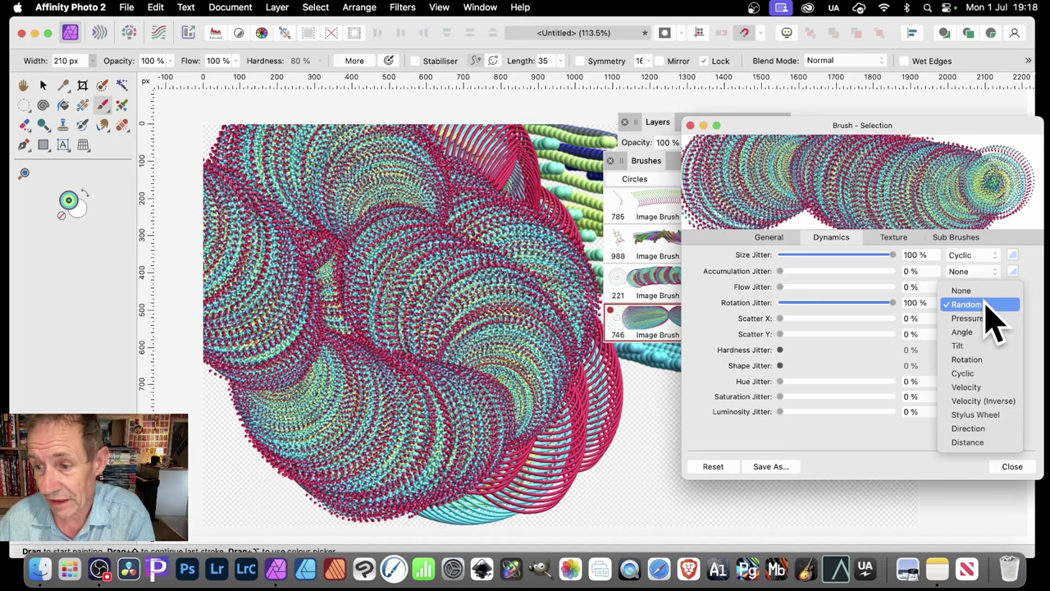
{"action": "left_click", "coordinate": [996, 373]}
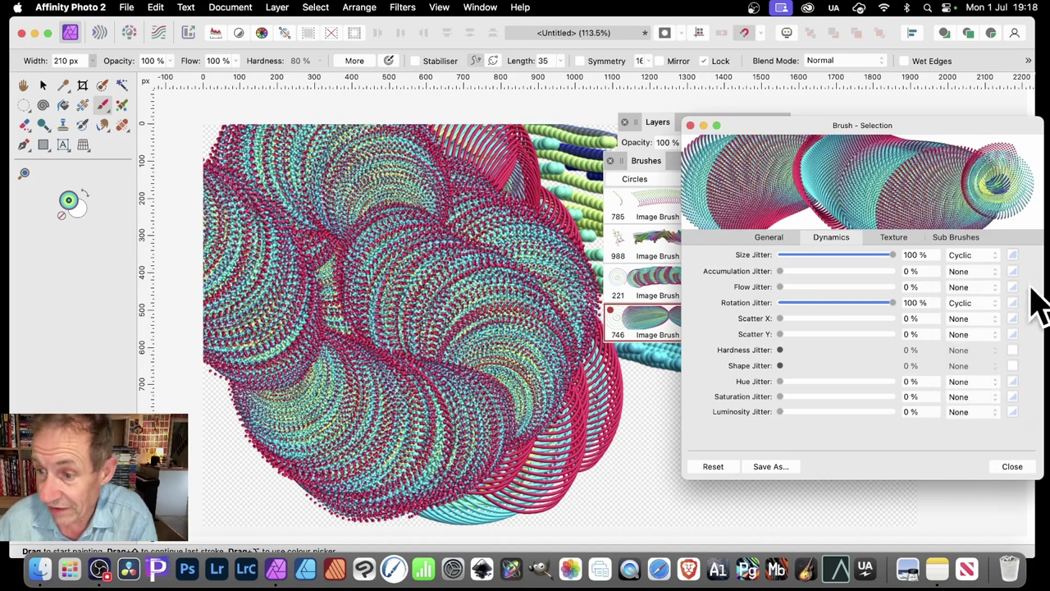
Step: Reshape the rotation jitter response curve, settling on an S-shaped profile
{"action": "left_click", "coordinate": [1012, 304]}
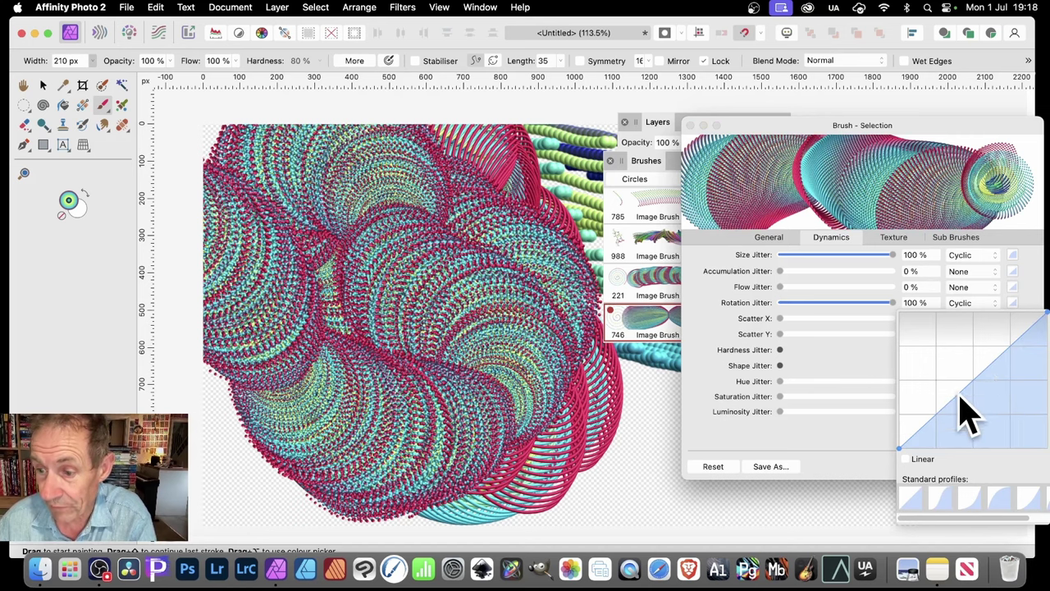
{"action": "mouse_move", "coordinate": [944, 406]}
{"action": "left_mouse_down"}
{"action": "mouse_move", "coordinate": [948, 377]}
{"action": "mouse_move", "coordinate": [957, 405]}
{"action": "mouse_move", "coordinate": [937, 344]}
{"action": "mouse_move", "coordinate": [940, 359]}
{"action": "left_mouse_up"}
{"action": "left_click", "coordinate": [917, 497]}
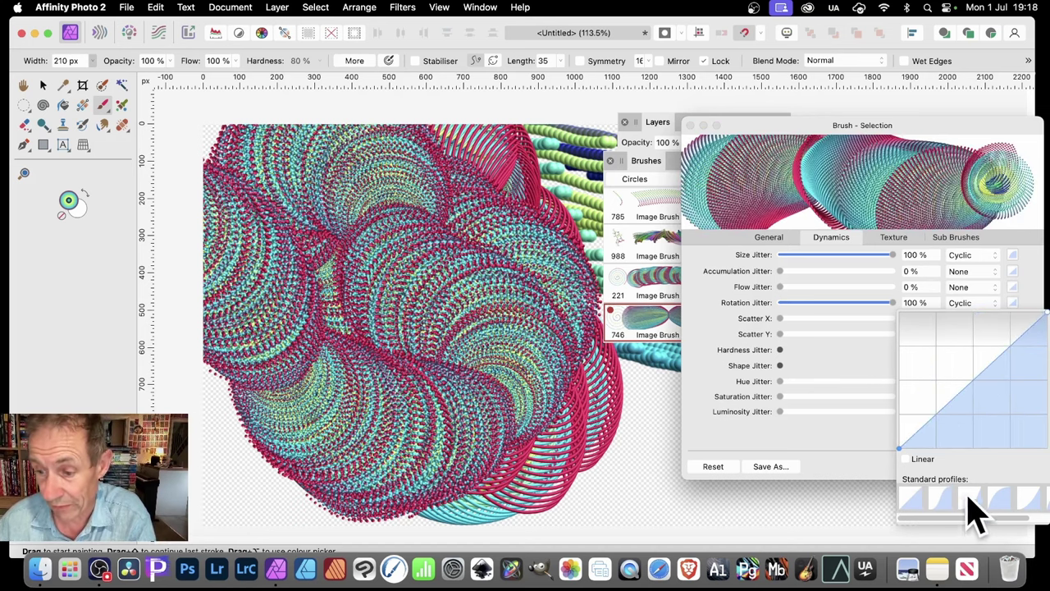
{"action": "left_click", "coordinate": [945, 501]}
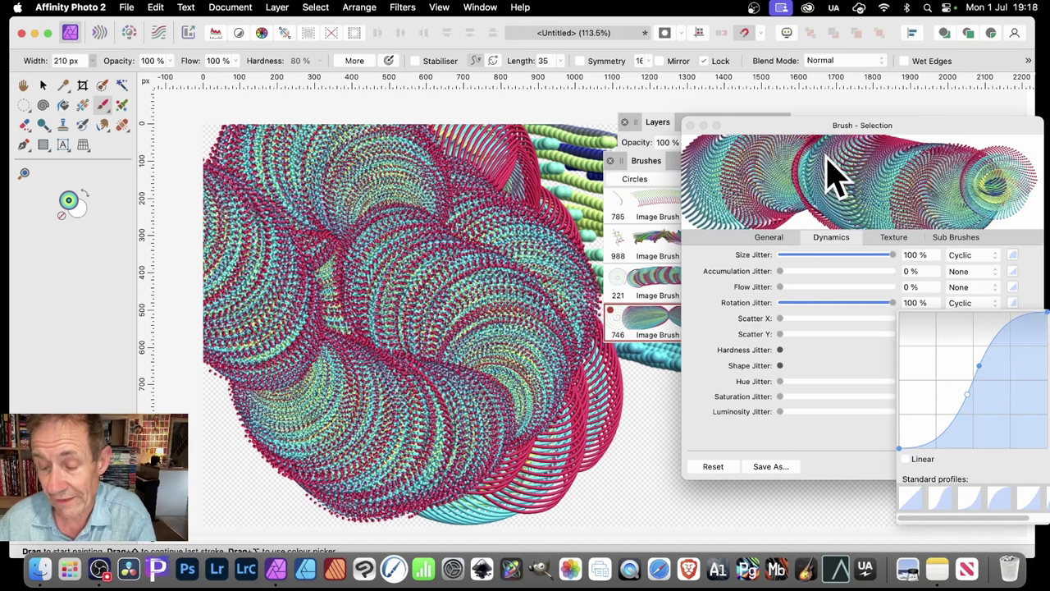
{"action": "left_click", "coordinate": [823, 435]}
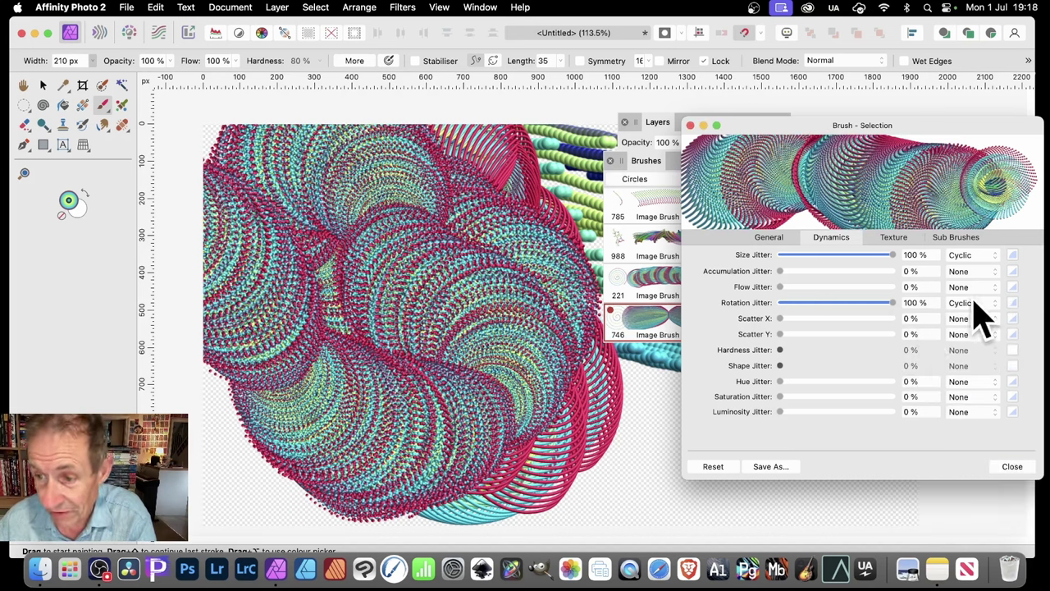
Step: Drive rotation jitter by Distance and paint a looping tube stroke
{"action": "left_click", "coordinate": [979, 304]}
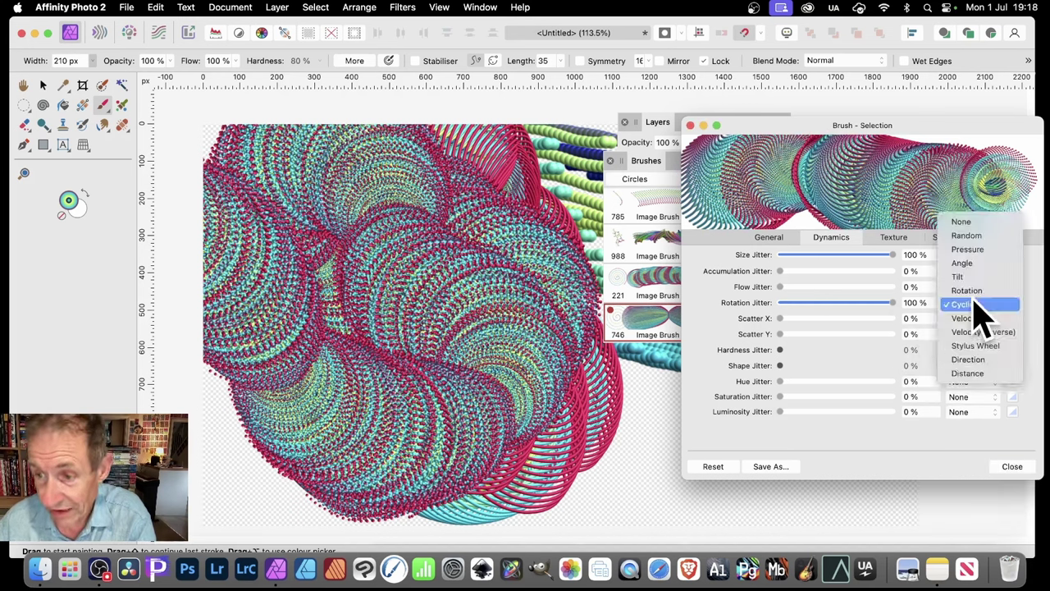
{"action": "left_click", "coordinate": [968, 373]}
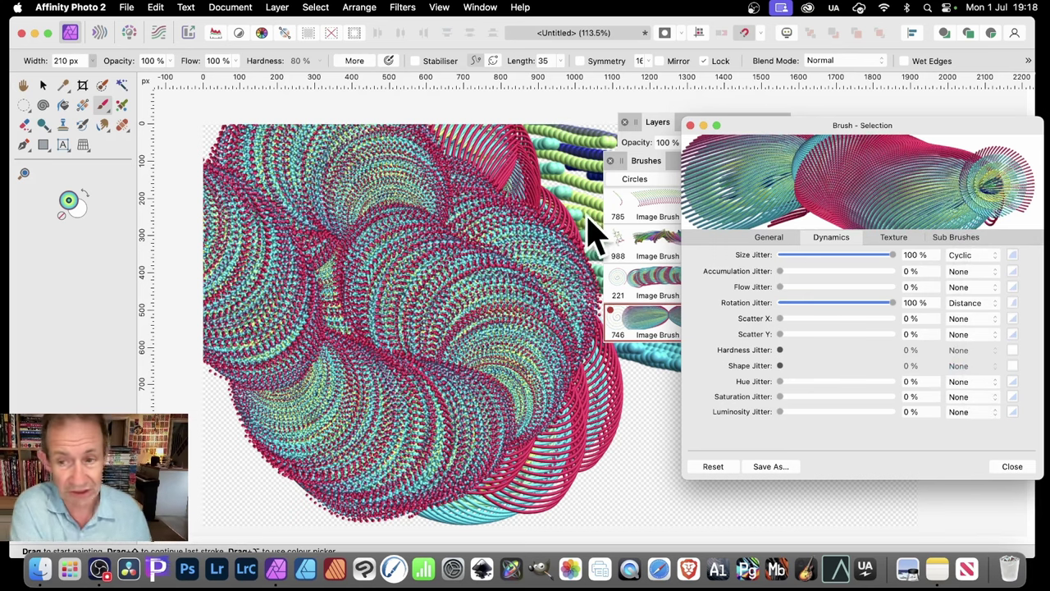
{"action": "mouse_move", "coordinate": [341, 217]}
{"action": "left_mouse_down"}
{"action": "mouse_move", "coordinate": [380, 194]}
{"action": "mouse_move", "coordinate": [445, 235]}
{"action": "mouse_move", "coordinate": [528, 363]}
{"action": "mouse_move", "coordinate": [386, 399]}
{"action": "mouse_move", "coordinate": [421, 235]}
{"action": "mouse_move", "coordinate": [544, 350]}
{"action": "mouse_move", "coordinate": [434, 316]}
{"action": "mouse_move", "coordinate": [406, 215]}
{"action": "mouse_move", "coordinate": [347, 370]}
{"action": "mouse_move", "coordinate": [276, 446]}
{"action": "mouse_move", "coordinate": [364, 176]}
{"action": "left_mouse_up"}
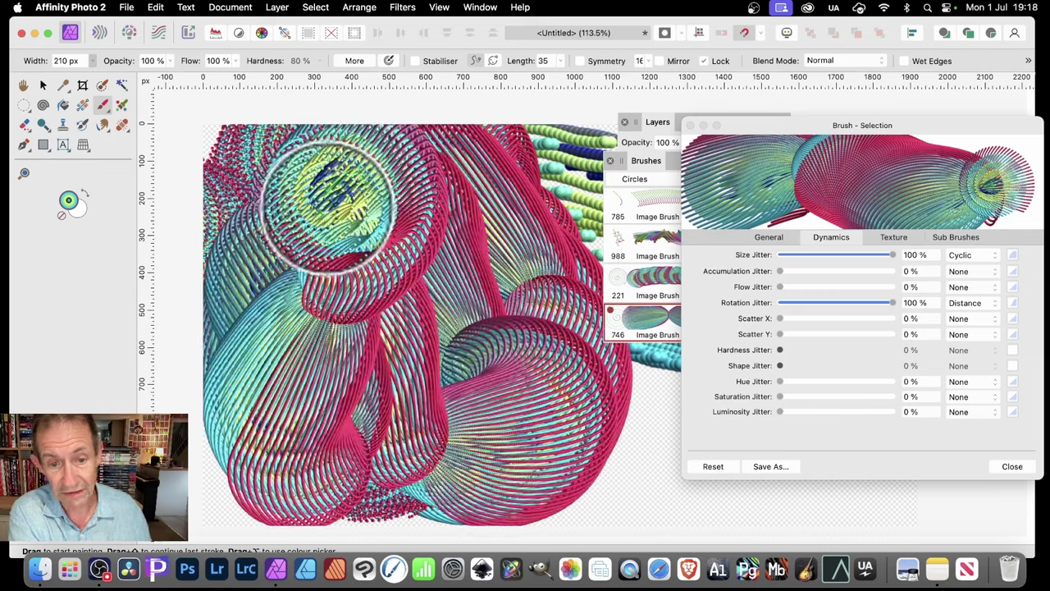
Step: Continue the looping stroke, then drag the rotation jitter curve point upward
{"action": "key", "text": "Escape"}
{"action": "left_click_drag", "start_coordinate": [336, 221], "coordinate": [343, 250]}
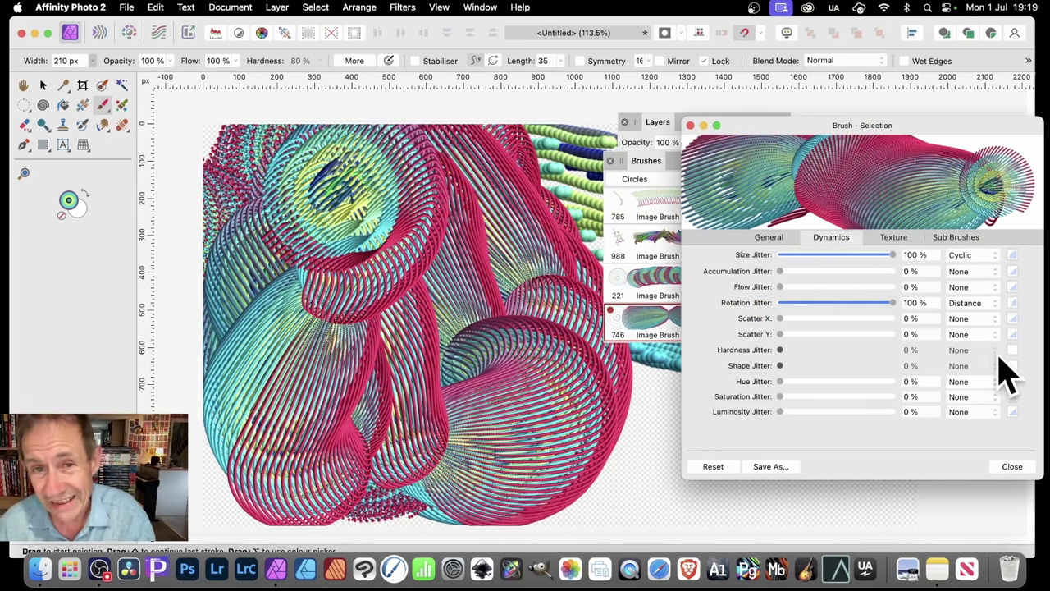
{"action": "left_click", "coordinate": [1014, 302]}
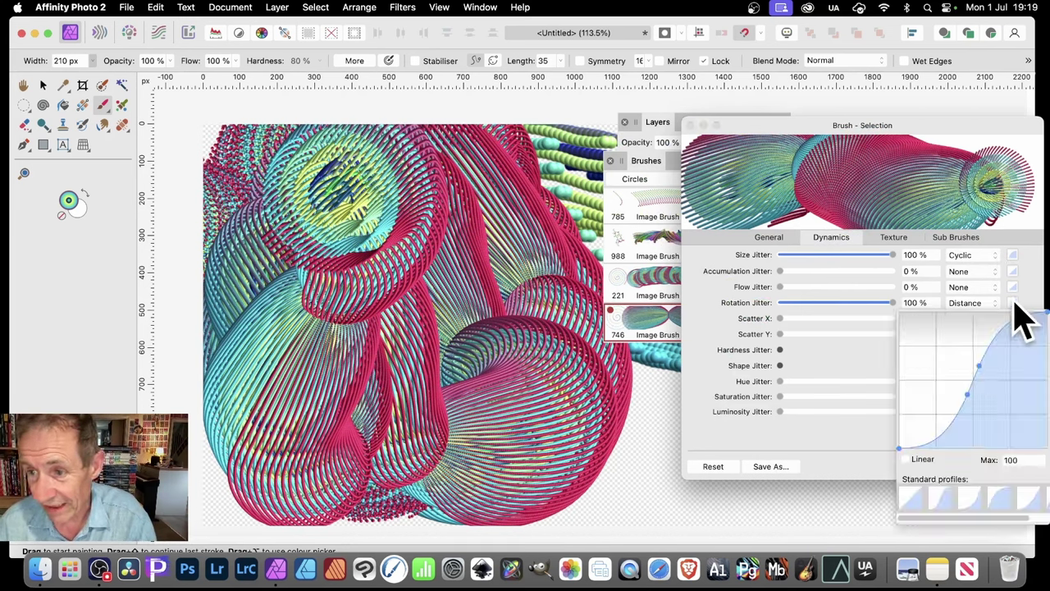
{"action": "mouse_move", "coordinate": [968, 399]}
{"action": "left_mouse_down"}
{"action": "mouse_move", "coordinate": [935, 369]}
{"action": "mouse_move", "coordinate": [955, 410]}
{"action": "mouse_move", "coordinate": [953, 400]}
{"action": "mouse_move", "coordinate": [996, 398]}
{"action": "mouse_move", "coordinate": [1015, 410]}
{"action": "mouse_move", "coordinate": [971, 335]}
{"action": "mouse_move", "coordinate": [973, 352]}
{"action": "left_mouse_up"}
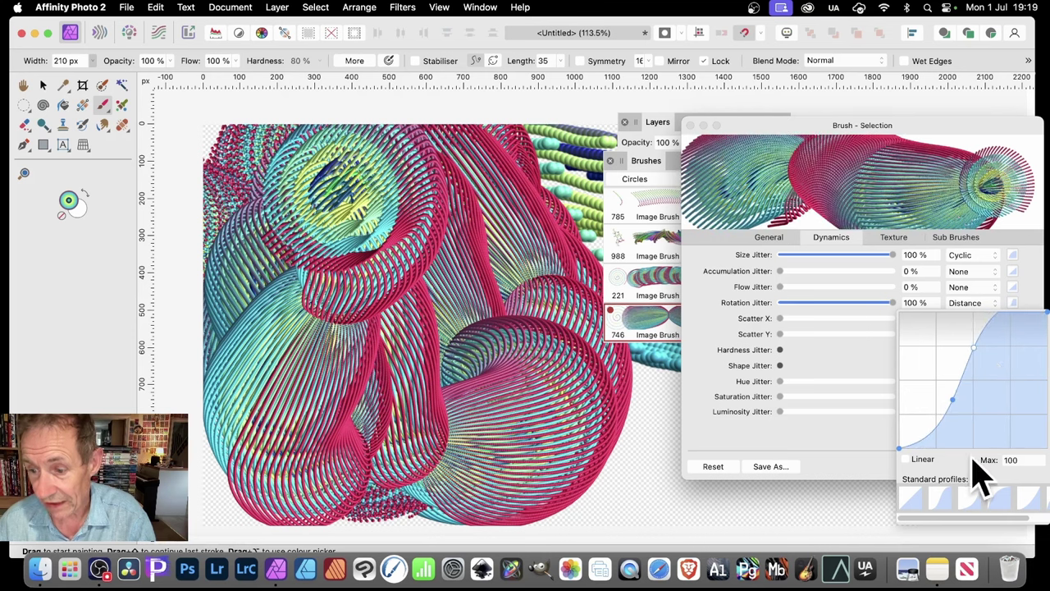
Step: Switch the rotation jitter curve to an ease-out profile and paint new tube strokes
{"action": "left_click", "coordinate": [967, 500]}
{"action": "left_click", "coordinate": [972, 502]}
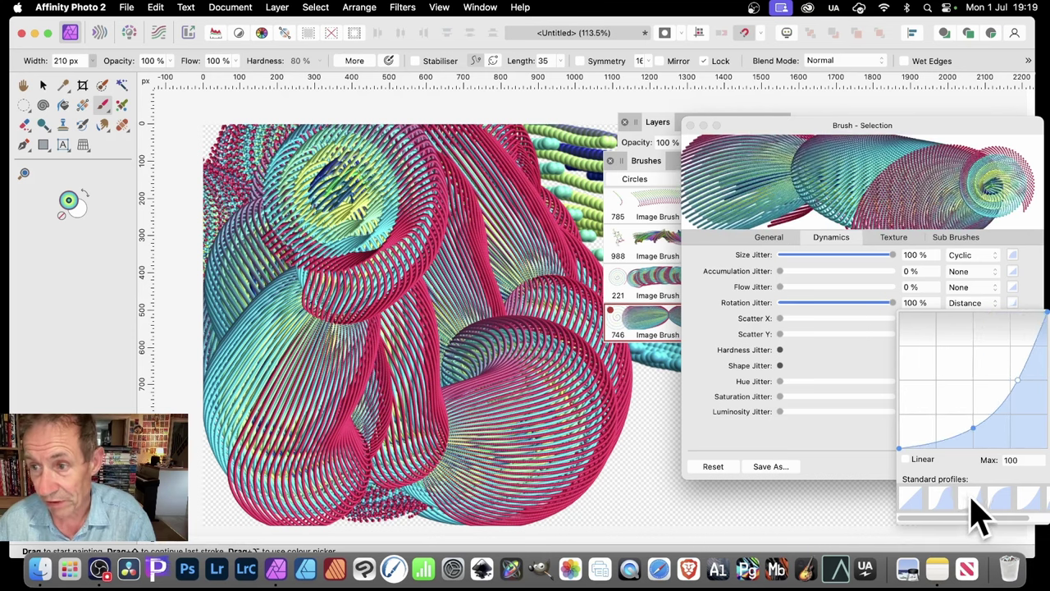
{"action": "left_click", "coordinate": [1013, 501]}
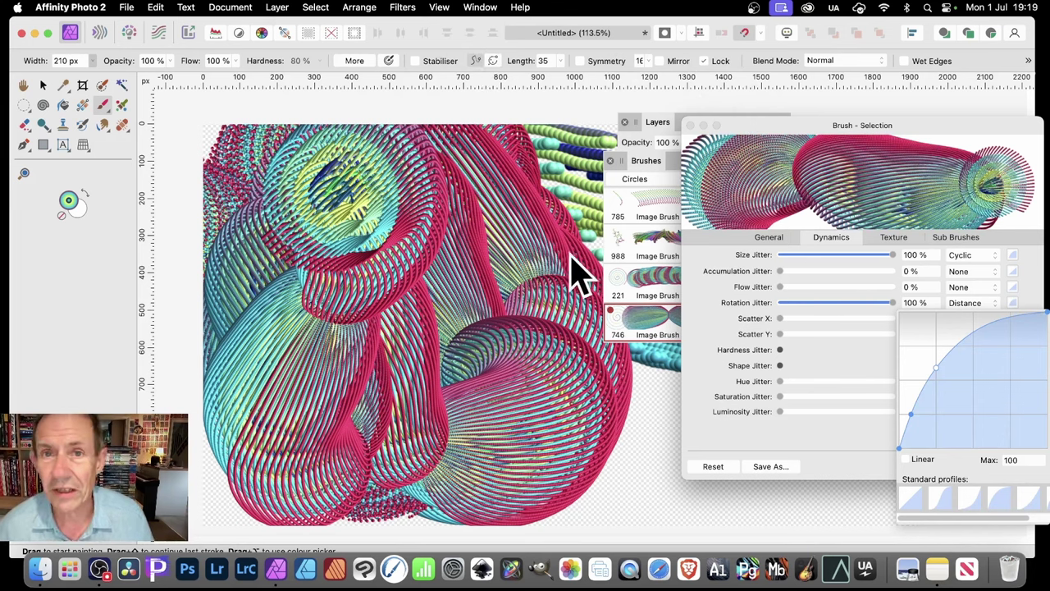
{"action": "left_click", "coordinate": [238, 209]}
{"action": "mouse_move", "coordinate": [238, 209]}
{"action": "left_mouse_down"}
{"action": "mouse_move", "coordinate": [375, 175]}
{"action": "mouse_move", "coordinate": [480, 241]}
{"action": "mouse_move", "coordinate": [422, 375]}
{"action": "mouse_move", "coordinate": [393, 316]}
{"action": "mouse_move", "coordinate": [553, 384]}
{"action": "mouse_move", "coordinate": [338, 176]}
{"action": "mouse_move", "coordinate": [375, 106]}
{"action": "left_mouse_up"}
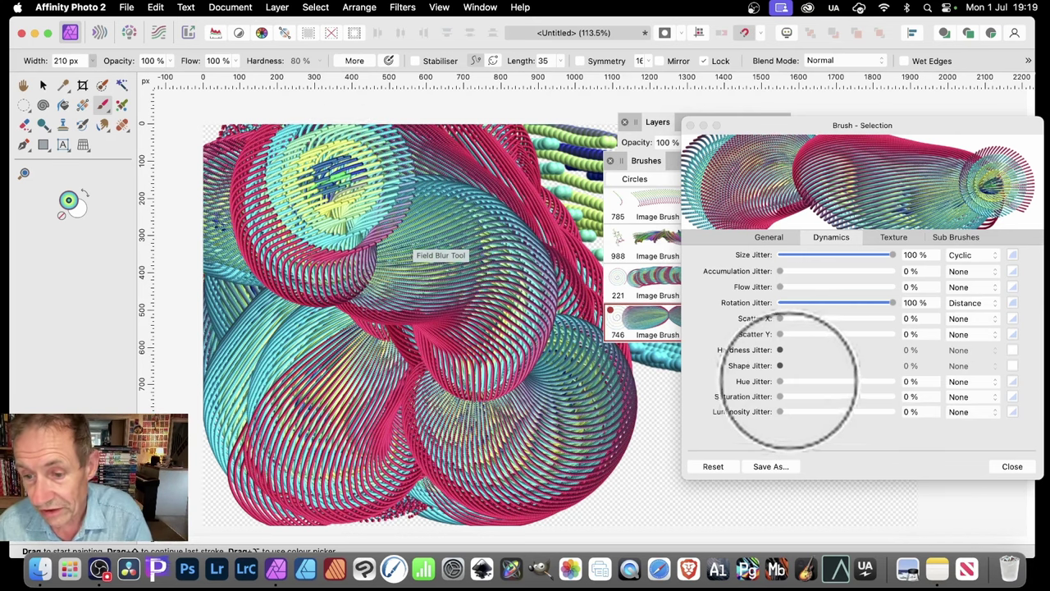
Step: Raise hue jitter to 100% and paint a stroke of colourful jittered circles
{"action": "left_click_drag", "start_coordinate": [787, 382], "coordinate": [959, 383]}
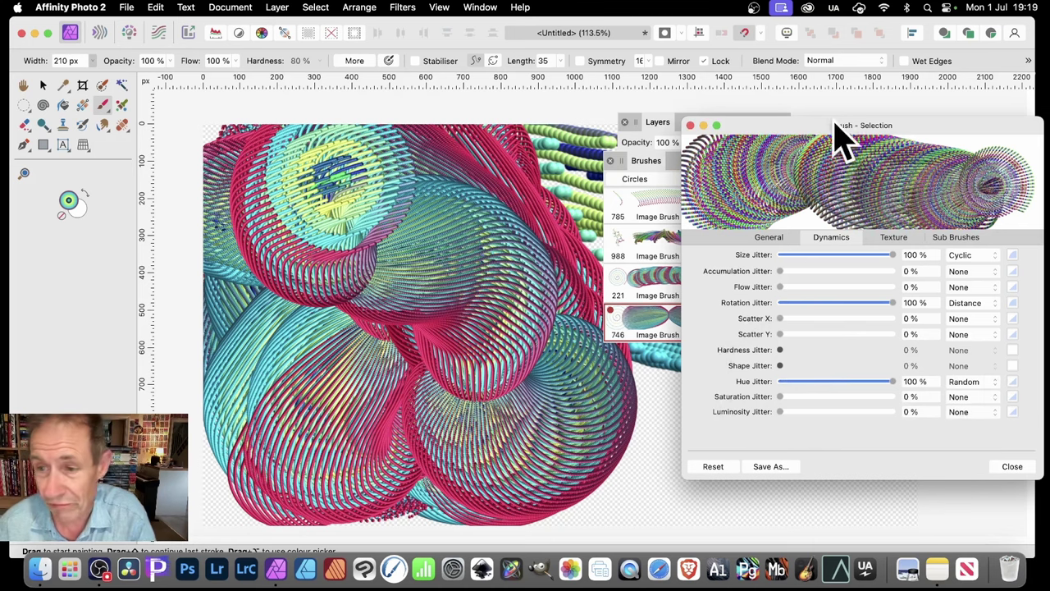
{"action": "left_click_drag", "start_coordinate": [867, 130], "coordinate": [762, 112]}
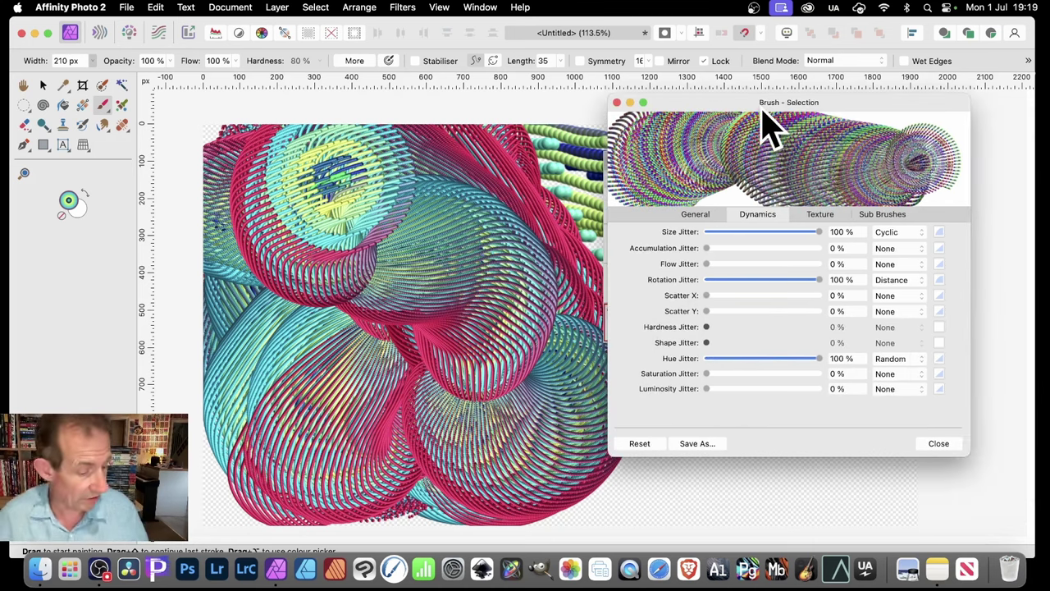
{"action": "mouse_move", "coordinate": [321, 254]}
{"action": "left_mouse_down"}
{"action": "mouse_move", "coordinate": [323, 188]}
{"action": "mouse_move", "coordinate": [511, 277]}
{"action": "mouse_move", "coordinate": [324, 483]}
{"action": "mouse_move", "coordinate": [194, 355]}
{"action": "left_mouse_up"}
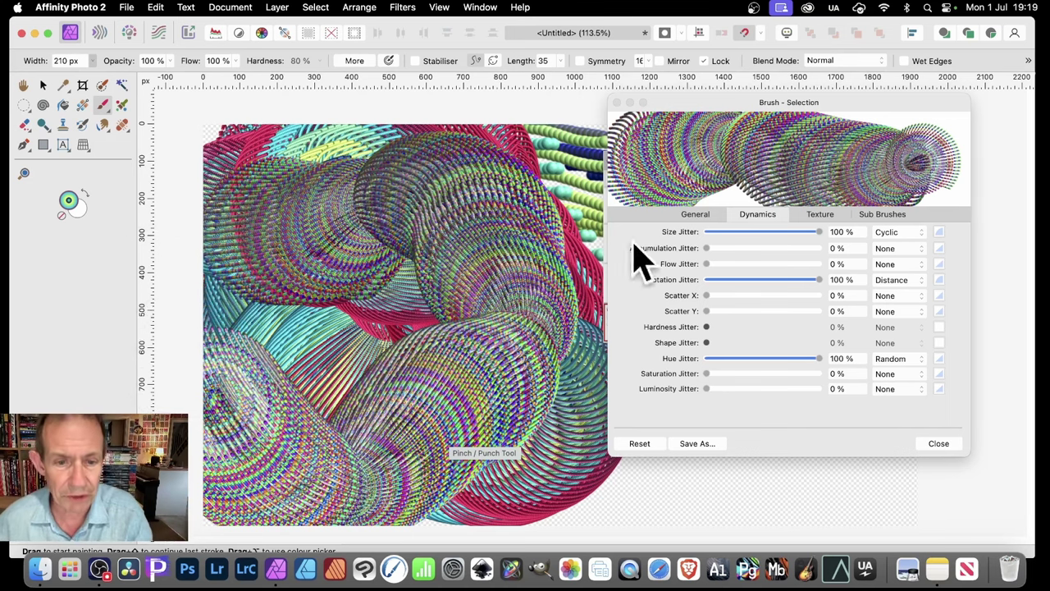
Step: Make hue jitter cycle along the stroke and paint rainbow tube strokes
{"action": "left_click", "coordinate": [910, 360]}
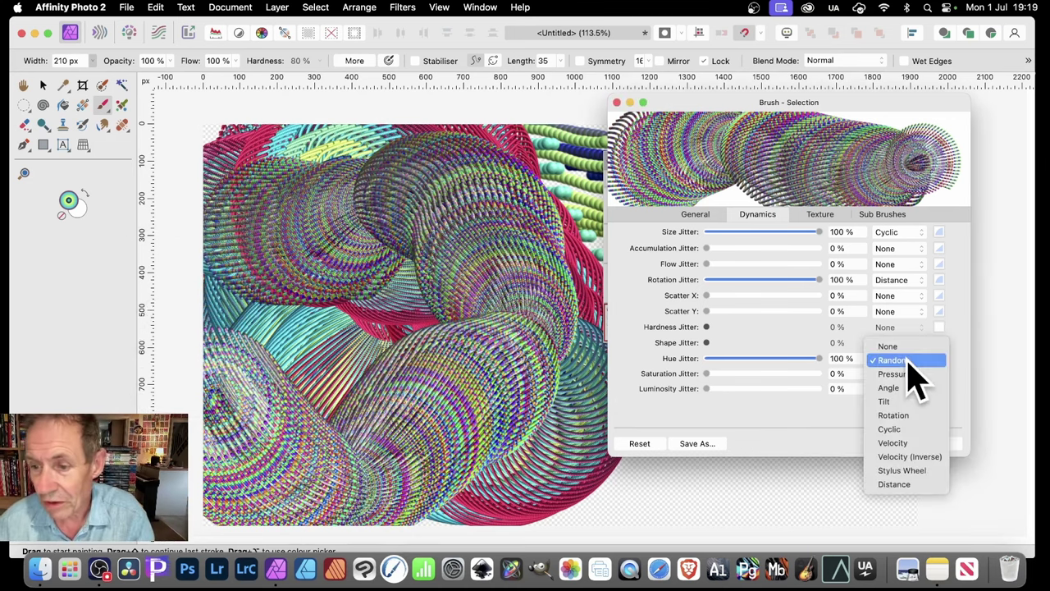
{"action": "left_click", "coordinate": [905, 430]}
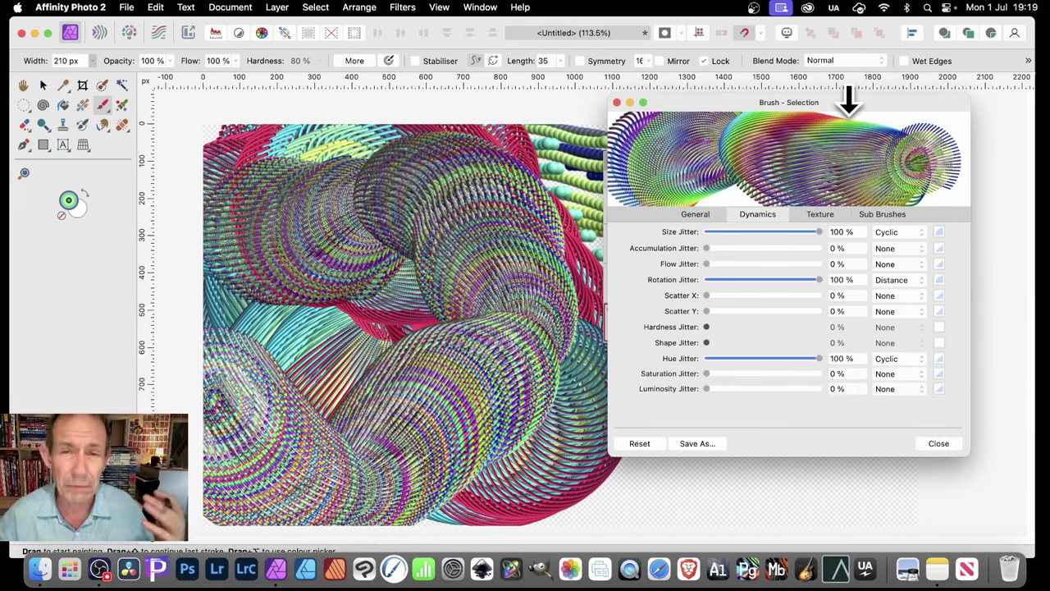
{"action": "mouse_move", "coordinate": [348, 250]}
{"action": "left_mouse_down"}
{"action": "mouse_move", "coordinate": [339, 187]}
{"action": "mouse_move", "coordinate": [406, 201]}
{"action": "mouse_move", "coordinate": [459, 328]}
{"action": "mouse_move", "coordinate": [480, 215]}
{"action": "mouse_move", "coordinate": [435, 417]}
{"action": "mouse_move", "coordinate": [303, 344]}
{"action": "mouse_move", "coordinate": [417, 227]}
{"action": "mouse_move", "coordinate": [187, 226]}
{"action": "left_mouse_up"}
{"action": "mouse_move", "coordinate": [424, 283]}
{"action": "left_mouse_down"}
{"action": "mouse_move", "coordinate": [305, 362]}
{"action": "mouse_move", "coordinate": [219, 478]}
{"action": "mouse_move", "coordinate": [238, 474]}
{"action": "mouse_move", "coordinate": [383, 341]}
{"action": "mouse_move", "coordinate": [407, 194]}
{"action": "mouse_move", "coordinate": [365, 214]}
{"action": "mouse_move", "coordinate": [488, 303]}
{"action": "mouse_move", "coordinate": [476, 192]}
{"action": "mouse_move", "coordinate": [513, 180]}
{"action": "mouse_move", "coordinate": [478, 173]}
{"action": "mouse_move", "coordinate": [527, 287]}
{"action": "mouse_move", "coordinate": [501, 387]}
{"action": "mouse_move", "coordinate": [551, 346]}
{"action": "mouse_move", "coordinate": [342, 180]}
{"action": "mouse_move", "coordinate": [545, 370]}
{"action": "mouse_move", "coordinate": [187, 130]}
{"action": "mouse_move", "coordinate": [515, 338]}
{"action": "mouse_move", "coordinate": [421, 271]}
{"action": "mouse_move", "coordinate": [312, 376]}
{"action": "mouse_move", "coordinate": [460, 205]}
{"action": "mouse_move", "coordinate": [424, 351]}
{"action": "mouse_move", "coordinate": [401, 219]}
{"action": "mouse_move", "coordinate": [521, 453]}
{"action": "mouse_move", "coordinate": [451, 390]}
{"action": "mouse_move", "coordinate": [575, 420]}
{"action": "mouse_move", "coordinate": [653, 456]}
{"action": "mouse_move", "coordinate": [736, 444]}
{"action": "mouse_move", "coordinate": [737, 417]}
{"action": "left_mouse_up"}
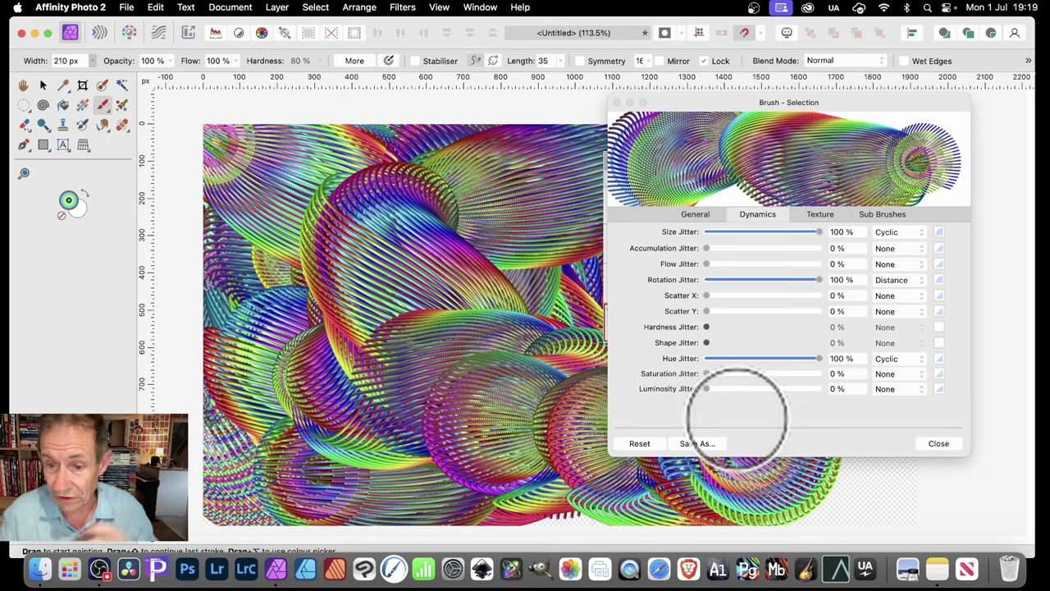
Step: Drive hue jitter by Distance with a fine-tuned S-shaped response curve
{"action": "left_click", "coordinate": [917, 367]}
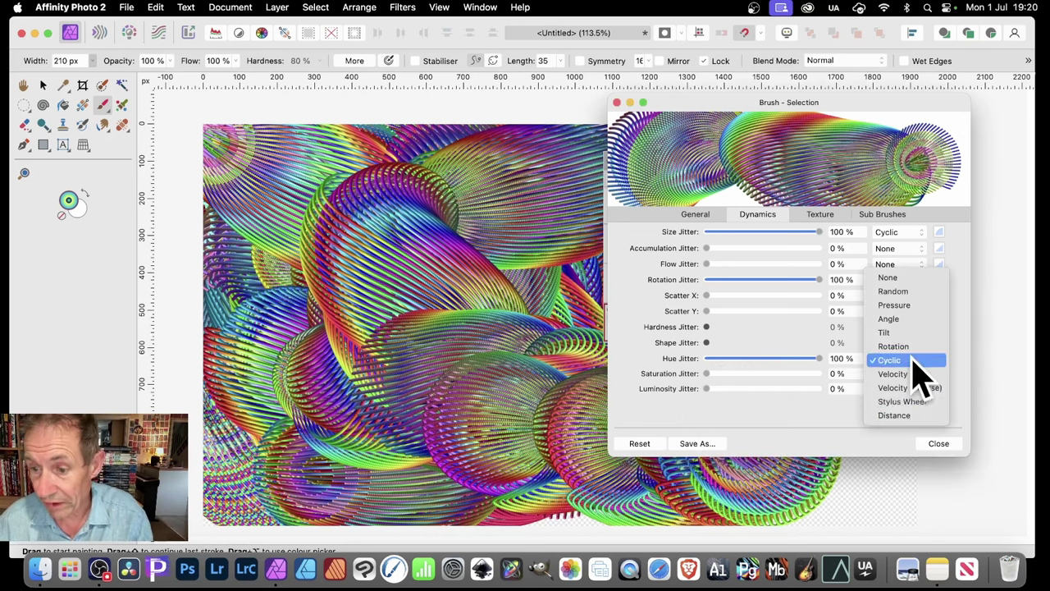
{"action": "left_click", "coordinate": [921, 420]}
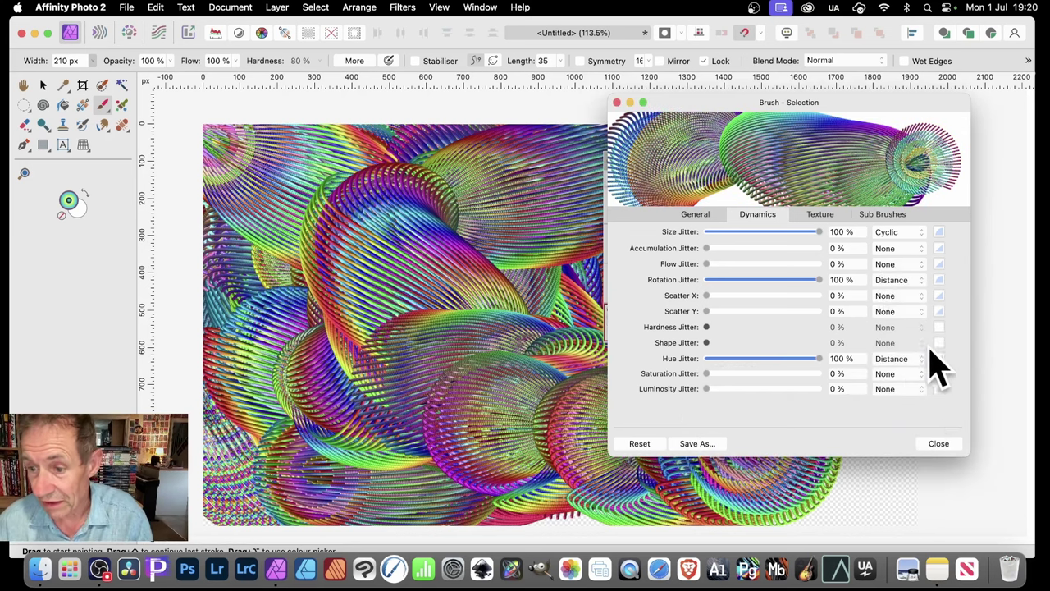
{"action": "left_click", "coordinate": [940, 358]}
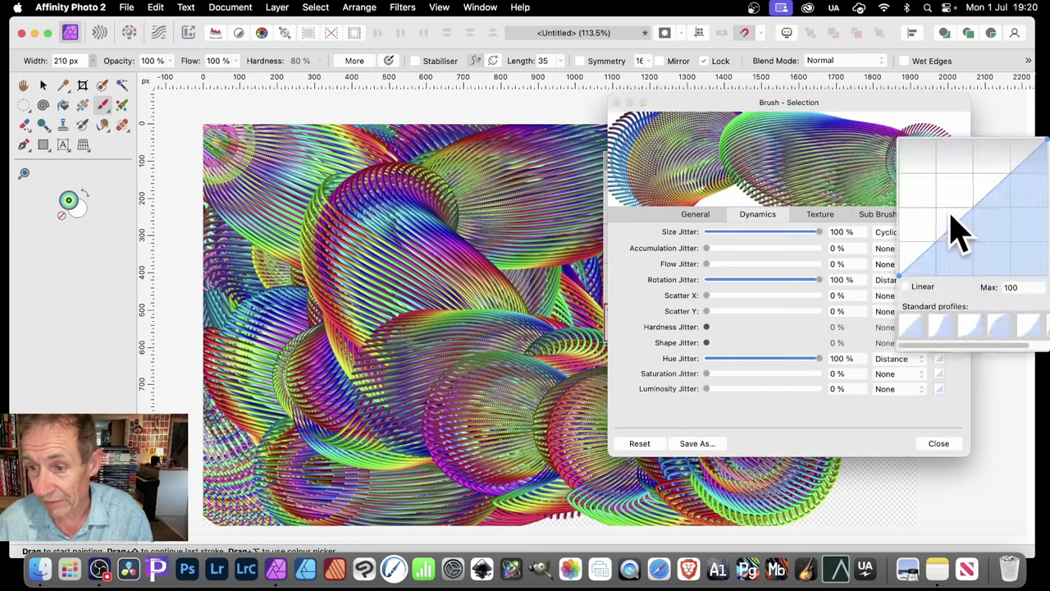
{"action": "left_click", "coordinate": [939, 326]}
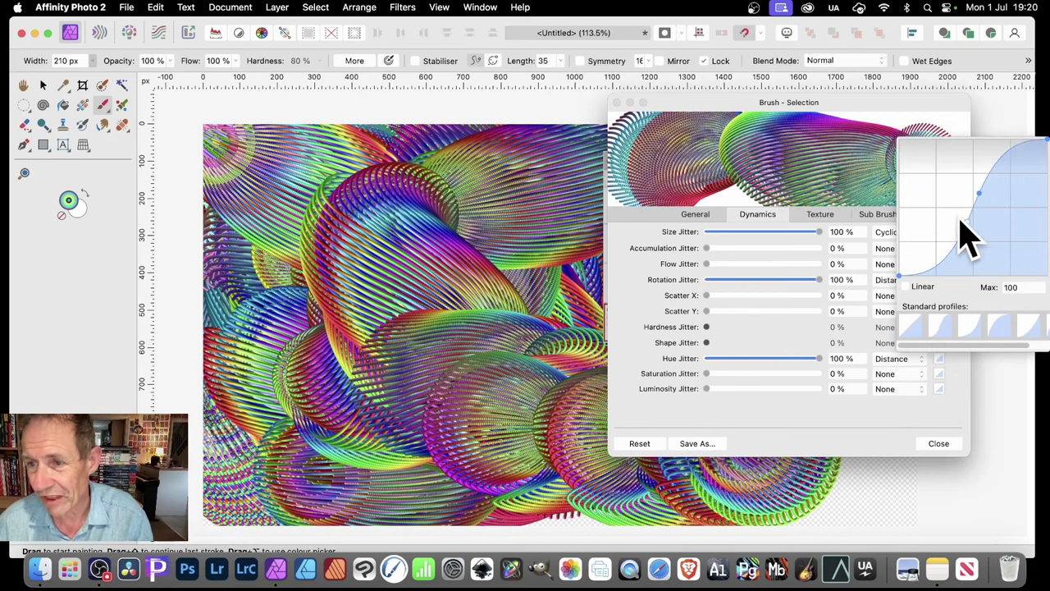
{"action": "mouse_move", "coordinate": [961, 220]}
{"action": "left_mouse_down"}
{"action": "mouse_move", "coordinate": [940, 220]}
{"action": "mouse_move", "coordinate": [958, 239]}
{"action": "left_mouse_up"}
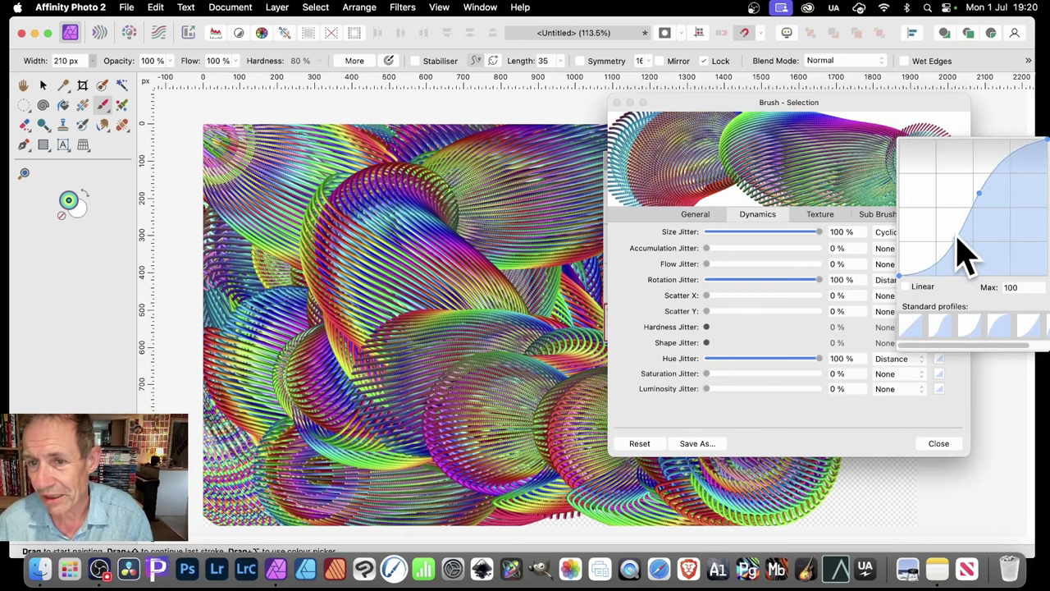
{"action": "left_click", "coordinate": [892, 433]}
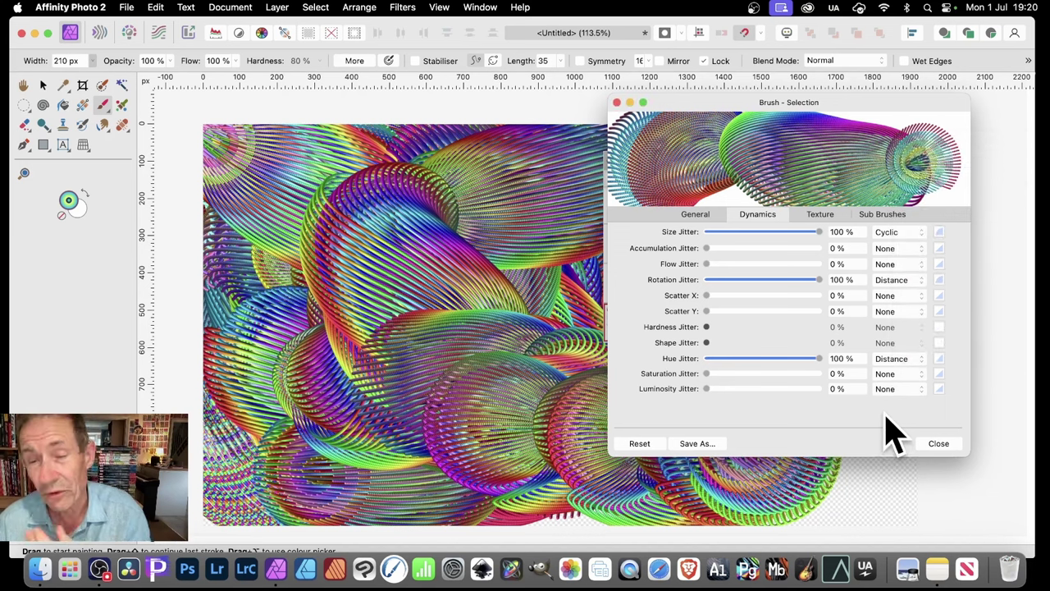
Step: Turn the hue controller off, restore Distance, and paint large rainbow strokes
{"action": "left_click", "coordinate": [902, 361]}
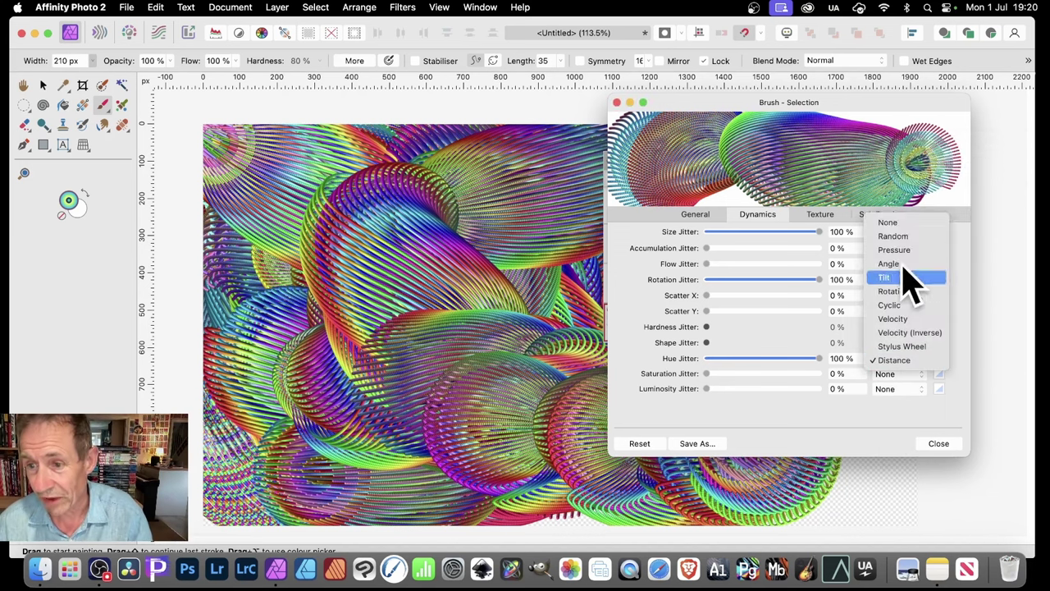
{"action": "left_click", "coordinate": [901, 222]}
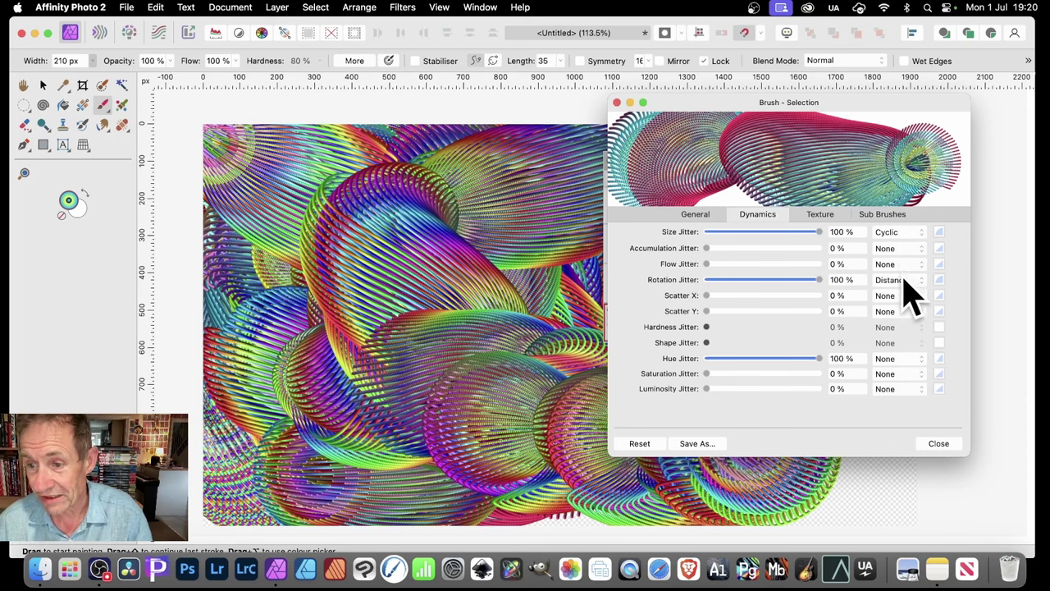
{"action": "left_click", "coordinate": [912, 364]}
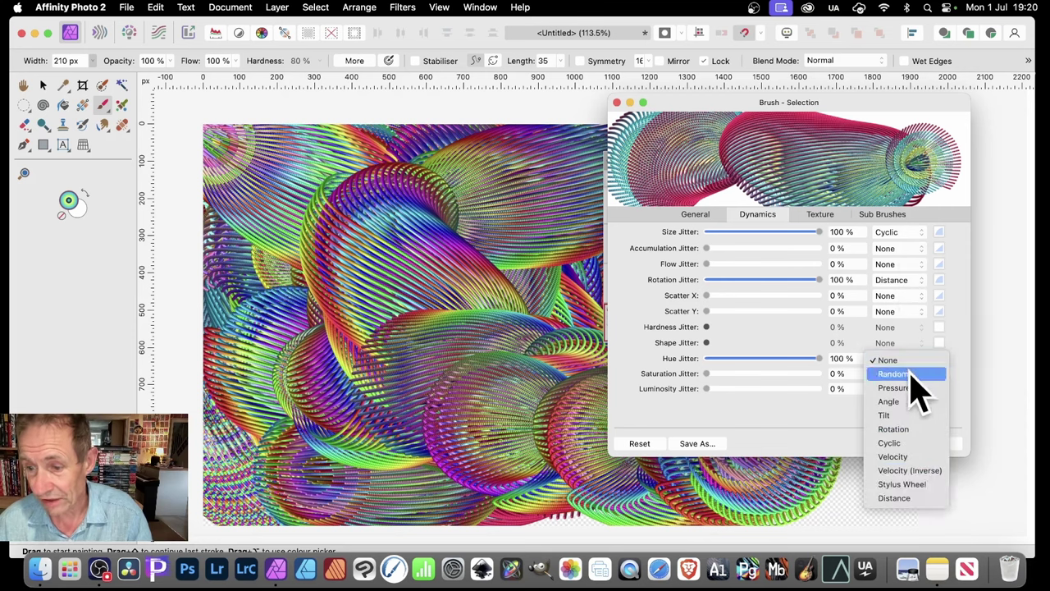
{"action": "left_click", "coordinate": [907, 498]}
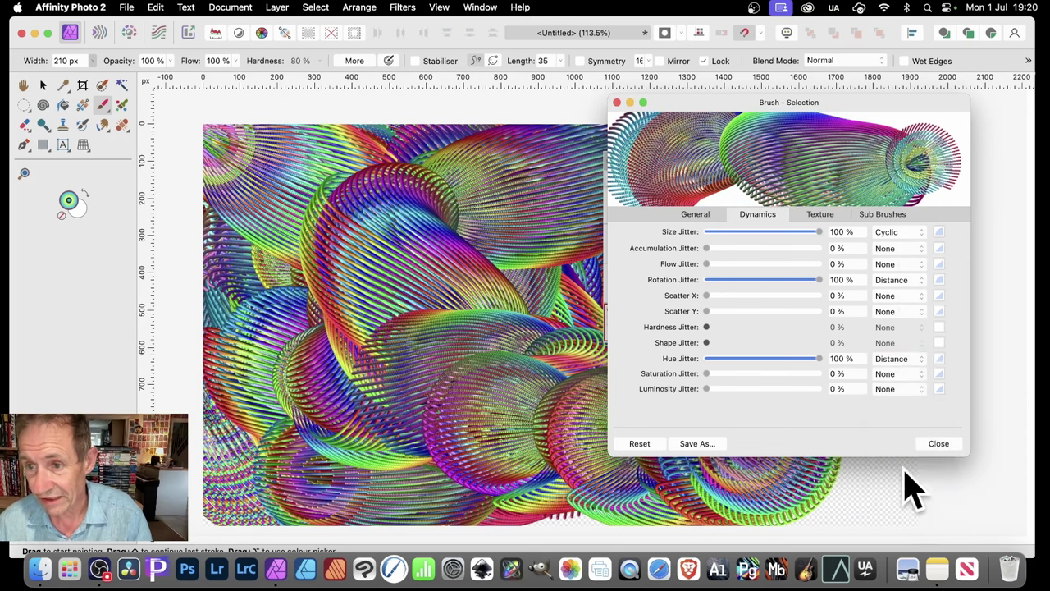
{"action": "mouse_move", "coordinate": [368, 192]}
{"action": "left_mouse_down"}
{"action": "mouse_move", "coordinate": [563, 235]}
{"action": "mouse_move", "coordinate": [441, 441]}
{"action": "mouse_move", "coordinate": [394, 229]}
{"action": "mouse_move", "coordinate": [411, 176]}
{"action": "mouse_move", "coordinate": [421, 375]}
{"action": "mouse_move", "coordinate": [468, 458]}
{"action": "mouse_move", "coordinate": [335, 304]}
{"action": "mouse_move", "coordinate": [503, 188]}
{"action": "mouse_move", "coordinate": [328, 176]}
{"action": "mouse_move", "coordinate": [461, 322]}
{"action": "mouse_move", "coordinate": [443, 150]}
{"action": "left_mouse_up"}
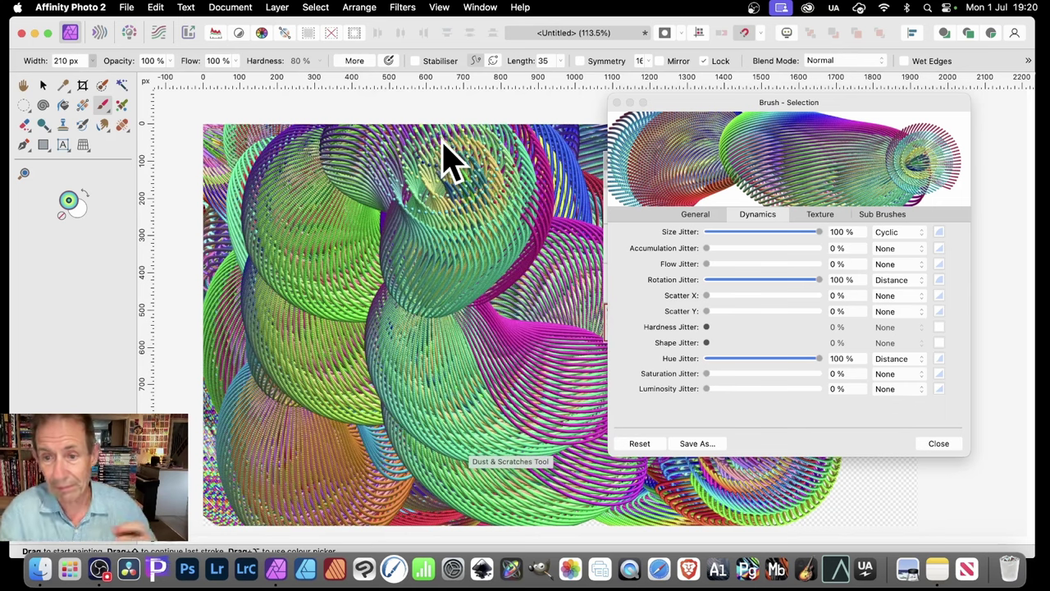
Step: Shrink the brush Size to 93.5 px and paint smaller teal tube strokes toward the lower left
{"action": "left_click", "coordinate": [705, 215]}
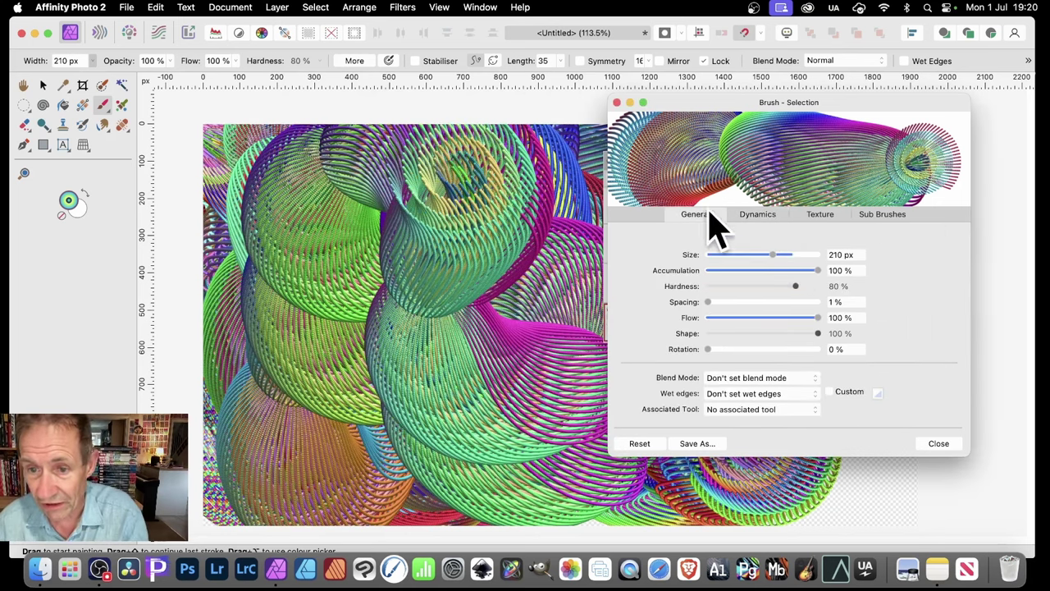
{"action": "left_click_drag", "start_coordinate": [769, 256], "coordinate": [761, 258]}
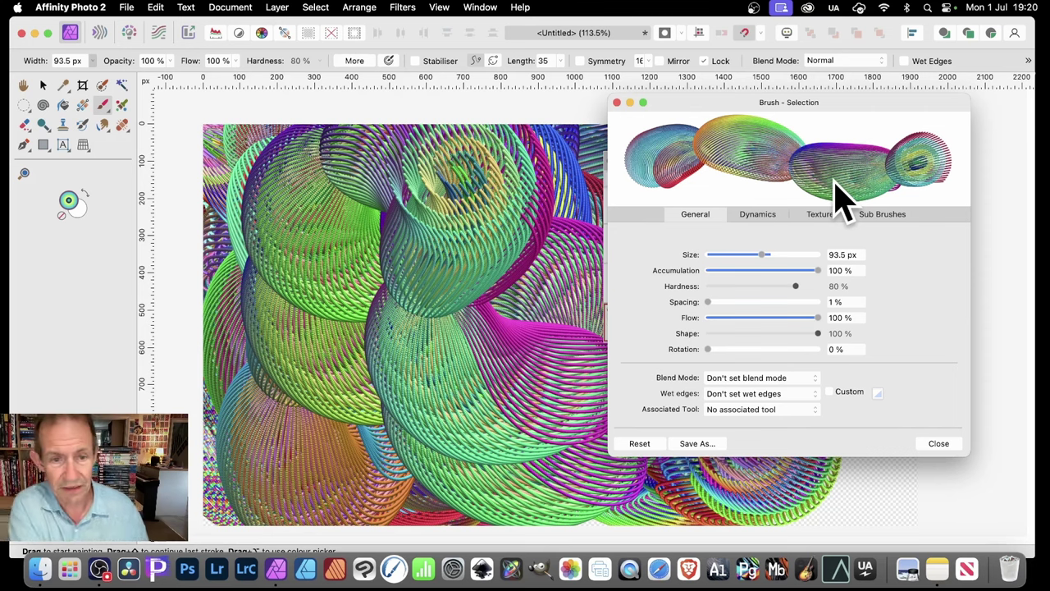
{"action": "mouse_move", "coordinate": [293, 175]}
{"action": "left_mouse_down"}
{"action": "mouse_move", "coordinate": [316, 209]}
{"action": "mouse_move", "coordinate": [473, 213]}
{"action": "mouse_move", "coordinate": [518, 279]}
{"action": "mouse_move", "coordinate": [440, 410]}
{"action": "mouse_move", "coordinate": [441, 299]}
{"action": "mouse_move", "coordinate": [476, 148]}
{"action": "mouse_move", "coordinate": [479, 322]}
{"action": "mouse_move", "coordinate": [393, 446]}
{"action": "mouse_move", "coordinate": [444, 205]}
{"action": "mouse_move", "coordinate": [412, 337]}
{"action": "mouse_move", "coordinate": [369, 291]}
{"action": "mouse_move", "coordinate": [406, 178]}
{"action": "mouse_move", "coordinate": [452, 262]}
{"action": "mouse_move", "coordinate": [489, 189]}
{"action": "mouse_move", "coordinate": [415, 234]}
{"action": "mouse_move", "coordinate": [334, 235]}
{"action": "mouse_move", "coordinate": [313, 316]}
{"action": "mouse_move", "coordinate": [291, 191]}
{"action": "mouse_move", "coordinate": [328, 414]}
{"action": "mouse_move", "coordinate": [504, 239]}
{"action": "mouse_move", "coordinate": [495, 172]}
{"action": "mouse_move", "coordinate": [379, 238]}
{"action": "mouse_move", "coordinate": [436, 422]}
{"action": "mouse_move", "coordinate": [458, 385]}
{"action": "mouse_move", "coordinate": [358, 455]}
{"action": "mouse_move", "coordinate": [396, 358]}
{"action": "mouse_move", "coordinate": [550, 264]}
{"action": "mouse_move", "coordinate": [532, 370]}
{"action": "mouse_move", "coordinate": [488, 432]}
{"action": "mouse_move", "coordinate": [354, 426]}
{"action": "mouse_move", "coordinate": [347, 161]}
{"action": "mouse_move", "coordinate": [428, 272]}
{"action": "mouse_move", "coordinate": [377, 267]}
{"action": "left_mouse_up"}
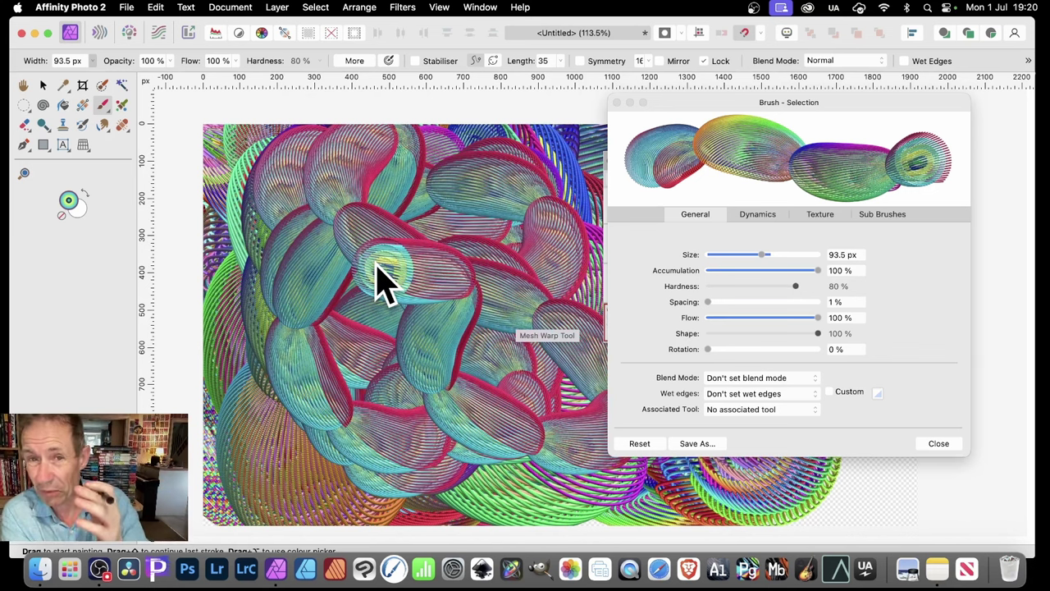
{"action": "mouse_move", "coordinate": [377, 265]}
{"action": "left_mouse_down"}
{"action": "mouse_move", "coordinate": [311, 172]}
{"action": "mouse_move", "coordinate": [347, 193]}
{"action": "mouse_move", "coordinate": [412, 191]}
{"action": "mouse_move", "coordinate": [462, 211]}
{"action": "mouse_move", "coordinate": [466, 273]}
{"action": "mouse_move", "coordinate": [333, 418]}
{"action": "mouse_move", "coordinate": [352, 234]}
{"action": "mouse_move", "coordinate": [399, 267]}
{"action": "mouse_move", "coordinate": [524, 404]}
{"action": "mouse_move", "coordinate": [469, 329]}
{"action": "mouse_move", "coordinate": [504, 177]}
{"action": "mouse_move", "coordinate": [476, 437]}
{"action": "mouse_move", "coordinate": [398, 336]}
{"action": "mouse_move", "coordinate": [416, 167]}
{"action": "mouse_move", "coordinate": [479, 318]}
{"action": "mouse_move", "coordinate": [434, 375]}
{"action": "mouse_move", "coordinate": [475, 137]}
{"action": "mouse_move", "coordinate": [501, 385]}
{"action": "mouse_move", "coordinate": [345, 253]}
{"action": "mouse_move", "coordinate": [541, 394]}
{"action": "mouse_move", "coordinate": [440, 215]}
{"action": "mouse_move", "coordinate": [413, 230]}
{"action": "mouse_move", "coordinate": [575, 424]}
{"action": "mouse_move", "coordinate": [381, 246]}
{"action": "mouse_move", "coordinate": [393, 315]}
{"action": "mouse_move", "coordinate": [468, 438]}
{"action": "mouse_move", "coordinate": [484, 123]}
{"action": "mouse_move", "coordinate": [548, 335]}
{"action": "mouse_move", "coordinate": [414, 336]}
{"action": "mouse_move", "coordinate": [297, 250]}
{"action": "mouse_move", "coordinate": [479, 455]}
{"action": "mouse_move", "coordinate": [457, 152]}
{"action": "mouse_move", "coordinate": [555, 365]}
{"action": "mouse_move", "coordinate": [370, 330]}
{"action": "mouse_move", "coordinate": [458, 443]}
{"action": "mouse_move", "coordinate": [440, 113]}
{"action": "mouse_move", "coordinate": [557, 375]}
{"action": "mouse_move", "coordinate": [370, 197]}
{"action": "mouse_move", "coordinate": [491, 354]}
{"action": "mouse_move", "coordinate": [425, 279]}
{"action": "mouse_move", "coordinate": [484, 293]}
{"action": "mouse_move", "coordinate": [329, 256]}
{"action": "mouse_move", "coordinate": [484, 376]}
{"action": "mouse_move", "coordinate": [421, 176]}
{"action": "mouse_move", "coordinate": [485, 377]}
{"action": "mouse_move", "coordinate": [477, 134]}
{"action": "mouse_move", "coordinate": [371, 343]}
{"action": "mouse_move", "coordinate": [363, 331]}
{"action": "mouse_move", "coordinate": [345, 277]}
{"action": "mouse_move", "coordinate": [538, 276]}
{"action": "mouse_move", "coordinate": [487, 282]}
{"action": "mouse_move", "coordinate": [341, 253]}
{"action": "mouse_move", "coordinate": [393, 308]}
{"action": "mouse_move", "coordinate": [406, 161]}
{"action": "mouse_move", "coordinate": [513, 444]}
{"action": "mouse_move", "coordinate": [520, 298]}
{"action": "mouse_move", "coordinate": [490, 214]}
{"action": "mouse_move", "coordinate": [398, 300]}
{"action": "mouse_move", "coordinate": [369, 287]}
{"action": "left_mouse_up"}
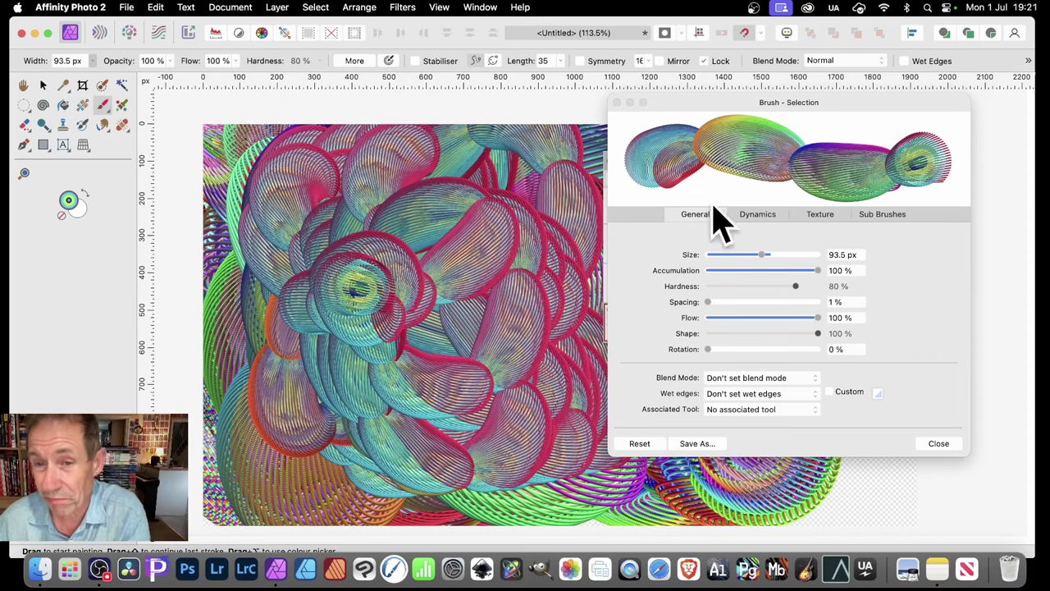
Step: Give hue jitter an upward-bending curve profile and paint looping ellipses across the canvas centre
{"action": "left_click", "coordinate": [764, 216]}
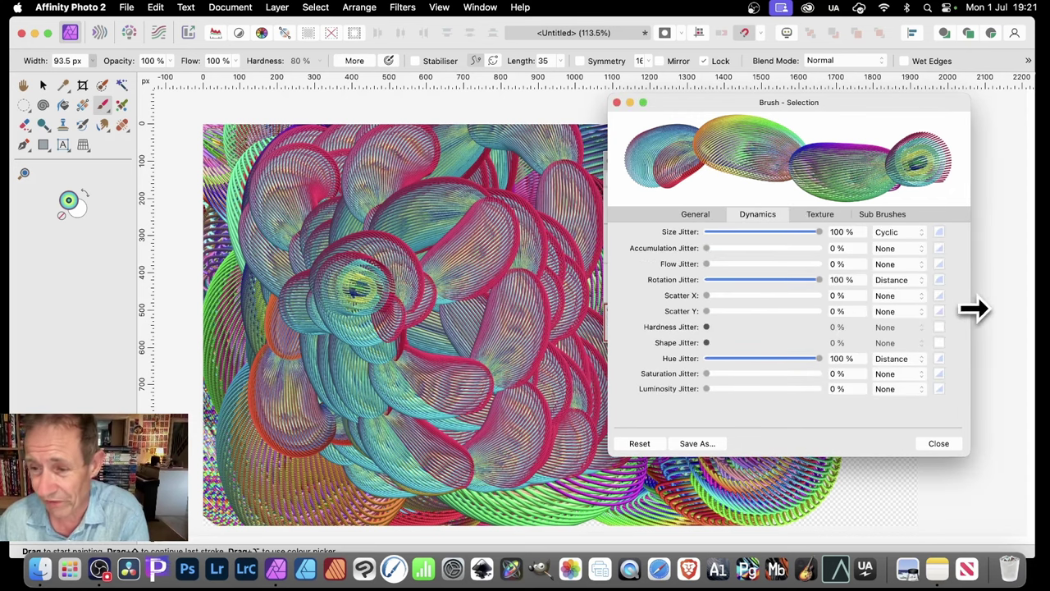
{"action": "left_click", "coordinate": [939, 360]}
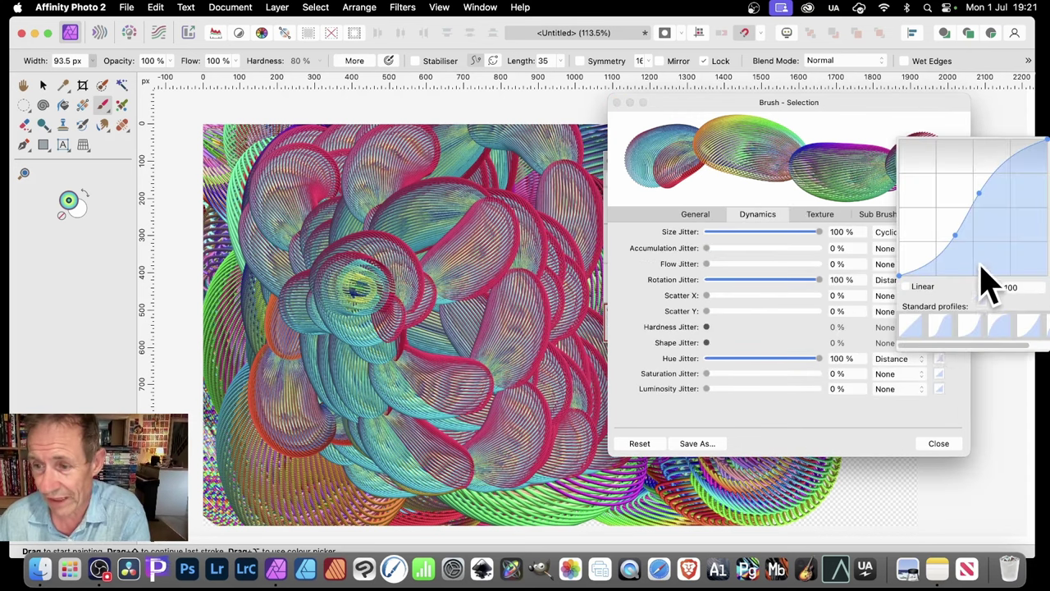
{"action": "left_click", "coordinate": [943, 328]}
{"action": "left_click", "coordinate": [984, 330]}
{"action": "left_click", "coordinate": [1021, 327]}
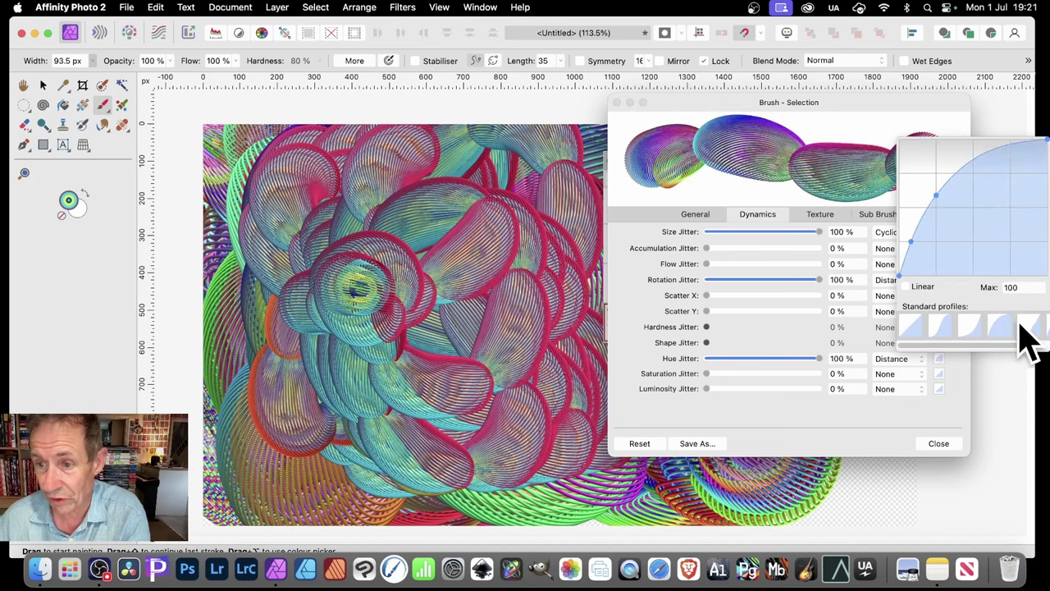
{"action": "left_click", "coordinate": [1028, 322]}
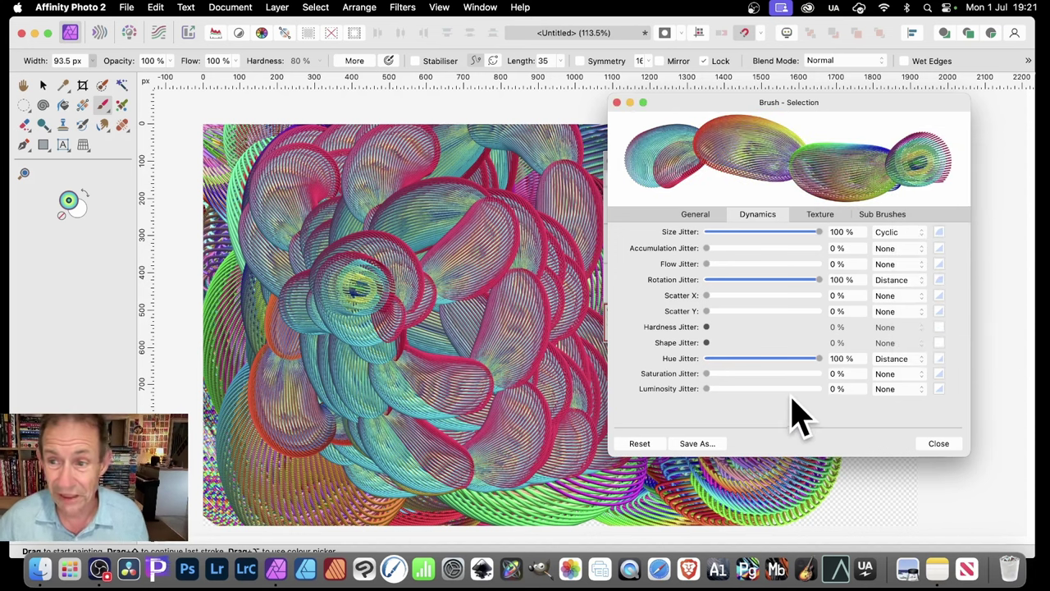
{"action": "mouse_move", "coordinate": [369, 274]}
{"action": "left_mouse_down"}
{"action": "mouse_move", "coordinate": [312, 226]}
{"action": "mouse_move", "coordinate": [347, 255]}
{"action": "mouse_move", "coordinate": [485, 248]}
{"action": "mouse_move", "coordinate": [376, 336]}
{"action": "mouse_move", "coordinate": [412, 174]}
{"action": "mouse_move", "coordinate": [512, 419]}
{"action": "mouse_move", "coordinate": [386, 319]}
{"action": "mouse_move", "coordinate": [417, 410]}
{"action": "mouse_move", "coordinate": [346, 326]}
{"action": "mouse_move", "coordinate": [393, 385]}
{"action": "mouse_move", "coordinate": [488, 243]}
{"action": "mouse_move", "coordinate": [274, 291]}
{"action": "mouse_move", "coordinate": [410, 245]}
{"action": "mouse_move", "coordinate": [536, 307]}
{"action": "mouse_move", "coordinate": [506, 386]}
{"action": "mouse_move", "coordinate": [376, 297]}
{"action": "mouse_move", "coordinate": [391, 460]}
{"action": "mouse_move", "coordinate": [484, 225]}
{"action": "mouse_move", "coordinate": [355, 394]}
{"action": "mouse_move", "coordinate": [388, 200]}
{"action": "mouse_move", "coordinate": [487, 389]}
{"action": "mouse_move", "coordinate": [379, 236]}
{"action": "mouse_move", "coordinate": [528, 395]}
{"action": "mouse_move", "coordinate": [404, 221]}
{"action": "mouse_move", "coordinate": [412, 260]}
{"action": "mouse_move", "coordinate": [508, 298]}
{"action": "mouse_move", "coordinate": [289, 345]}
{"action": "left_mouse_up"}
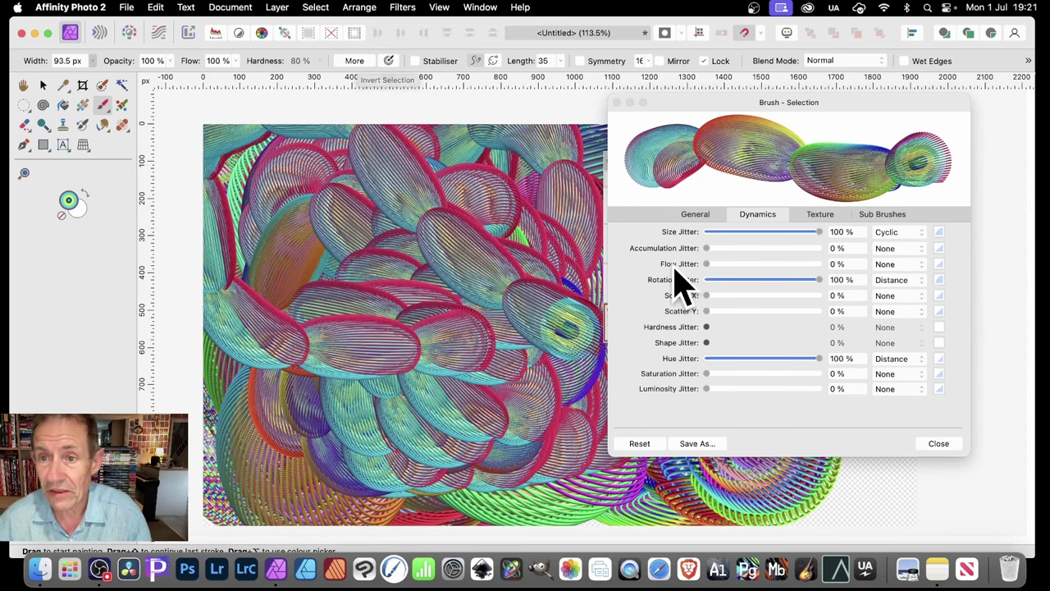
{"action": "left_click", "coordinate": [804, 100]}
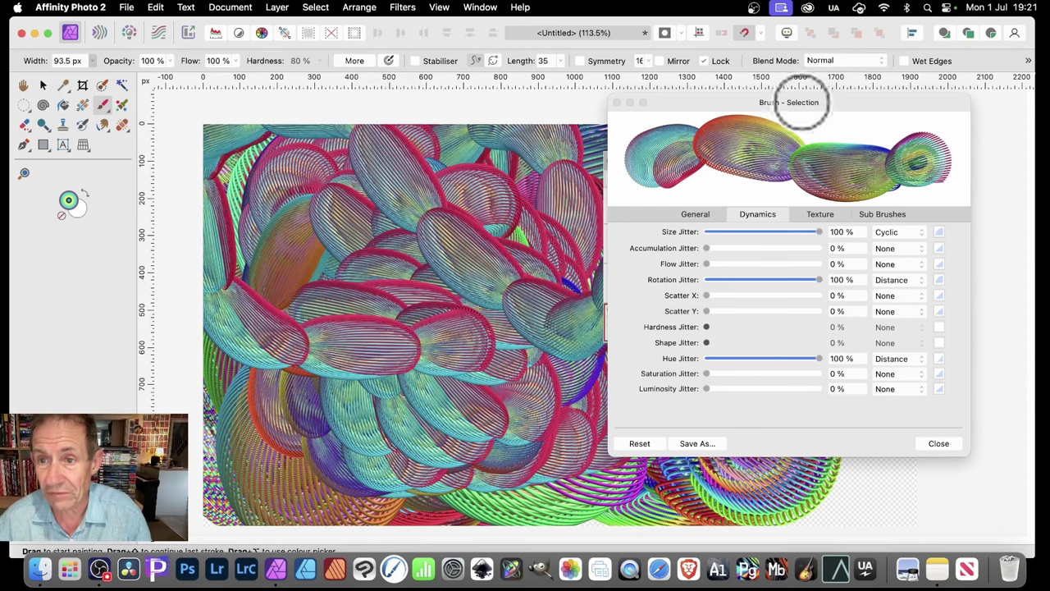
Step: Reduce the brush Size to 61 px in the General settings
{"action": "left_click", "coordinate": [696, 215]}
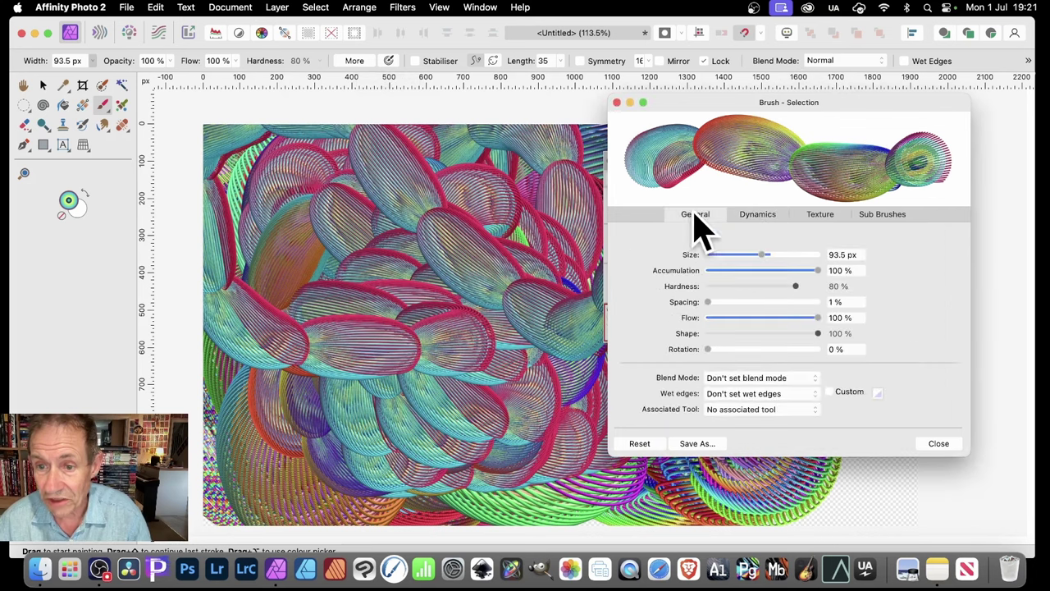
{"action": "left_click_drag", "start_coordinate": [761, 254], "coordinate": [757, 255]}
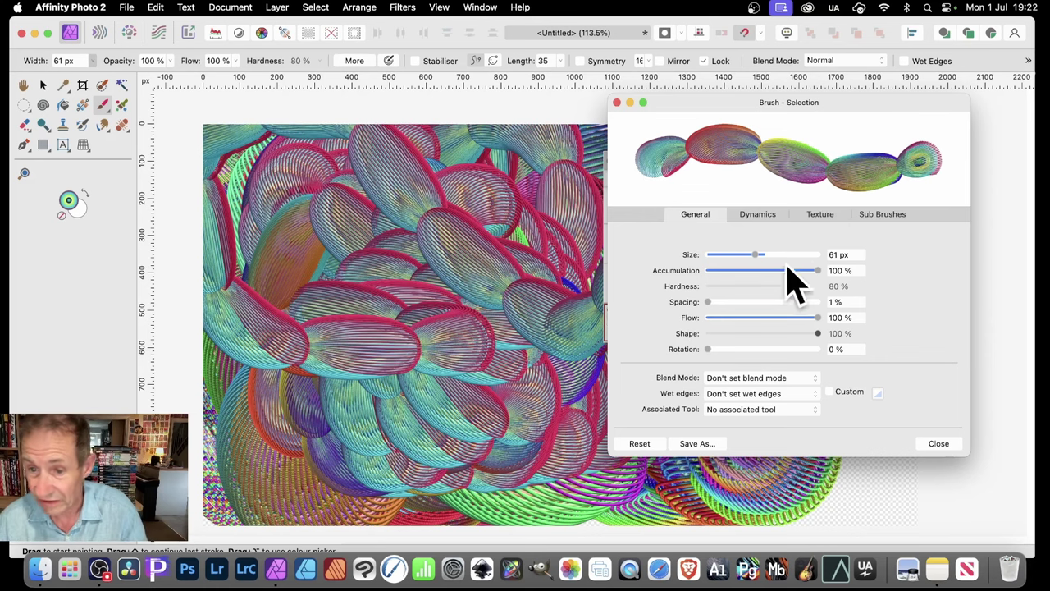
{"action": "left_click", "coordinate": [757, 214]}
Step: Give the Size Jitter curve a logarithmic profile and close the brush settings
{"action": "left_click", "coordinate": [939, 233]}
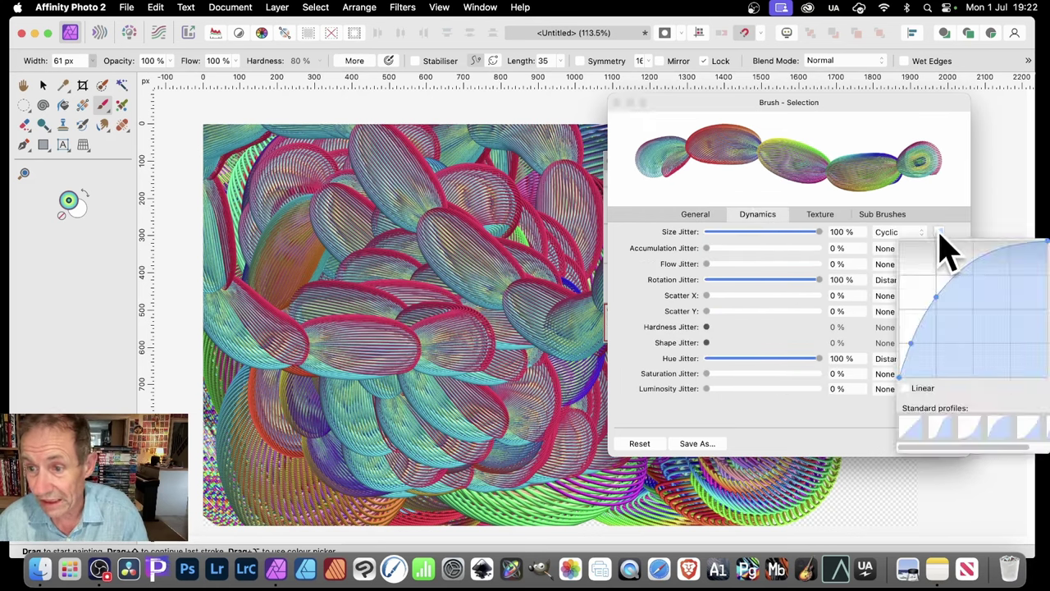
{"action": "mouse_move", "coordinate": [967, 268]}
{"action": "left_mouse_down"}
{"action": "mouse_move", "coordinate": [972, 297]}
{"action": "mouse_move", "coordinate": [966, 265]}
{"action": "mouse_move", "coordinate": [1002, 292]}
{"action": "mouse_move", "coordinate": [1013, 375]}
{"action": "mouse_move", "coordinate": [970, 249]}
{"action": "mouse_move", "coordinate": [975, 300]}
{"action": "mouse_move", "coordinate": [966, 277]}
{"action": "mouse_move", "coordinate": [966, 295]}
{"action": "mouse_move", "coordinate": [958, 281]}
{"action": "mouse_move", "coordinate": [952, 226]}
{"action": "left_mouse_up"}
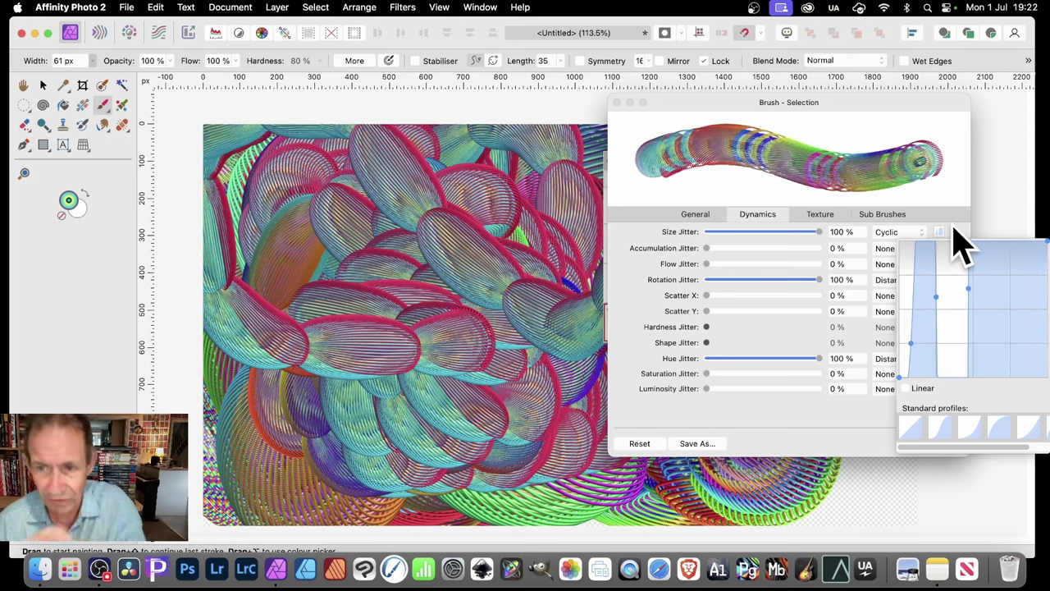
{"action": "left_click", "coordinate": [961, 423]}
{"action": "left_click", "coordinate": [995, 428]}
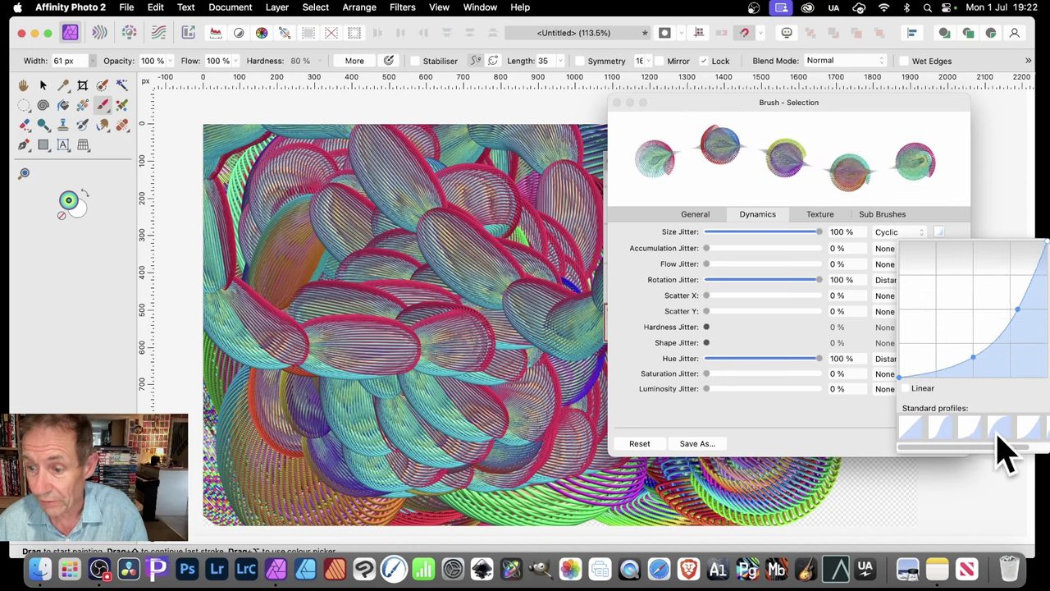
{"action": "left_click", "coordinate": [998, 432]}
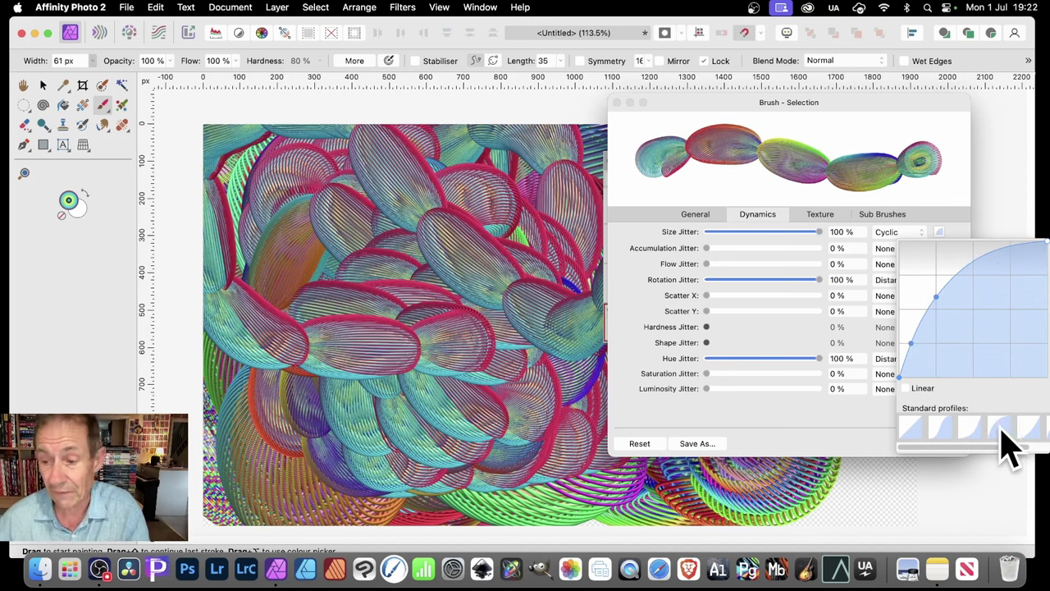
{"action": "left_click", "coordinate": [763, 107]}
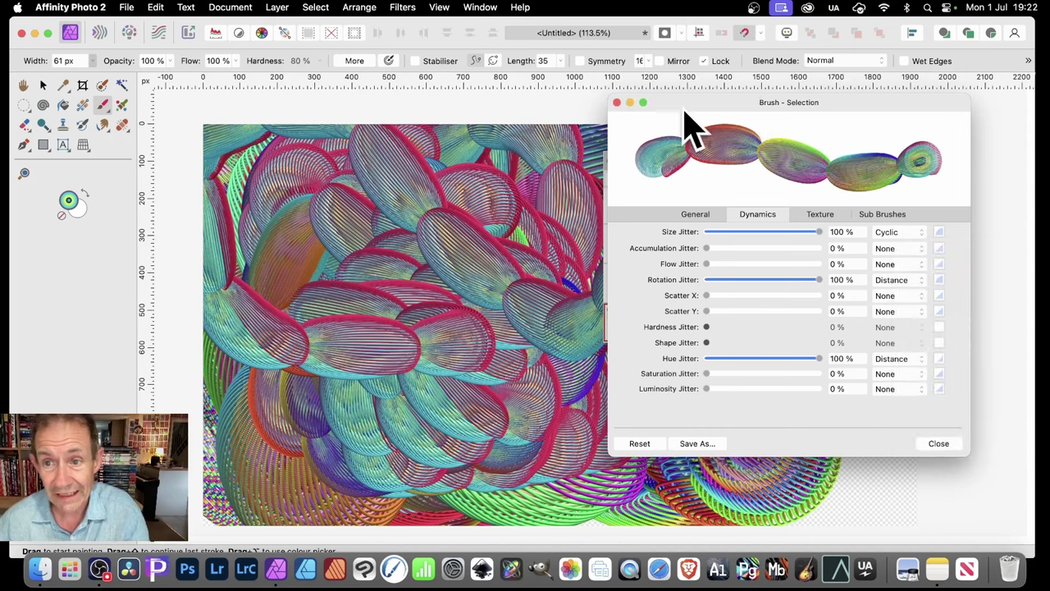
{"action": "left_click", "coordinate": [616, 104]}
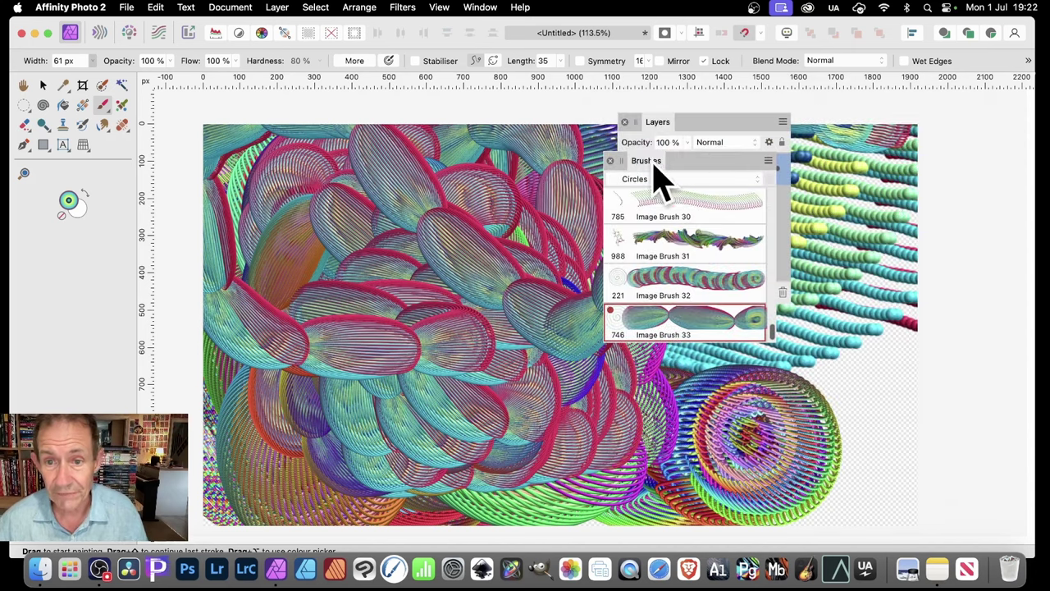
Step: Move the Layers and Brushes panels aside and enable 4-line symmetry
{"action": "mouse_move", "coordinate": [662, 125]}
{"action": "left_mouse_down"}
{"action": "mouse_move", "coordinate": [820, 316]}
{"action": "mouse_move", "coordinate": [853, 325]}
{"action": "left_mouse_up"}
{"action": "mouse_move", "coordinate": [652, 160]}
{"action": "left_mouse_down"}
{"action": "mouse_move", "coordinate": [763, 183]}
{"action": "mouse_move", "coordinate": [857, 177]}
{"action": "left_mouse_up"}
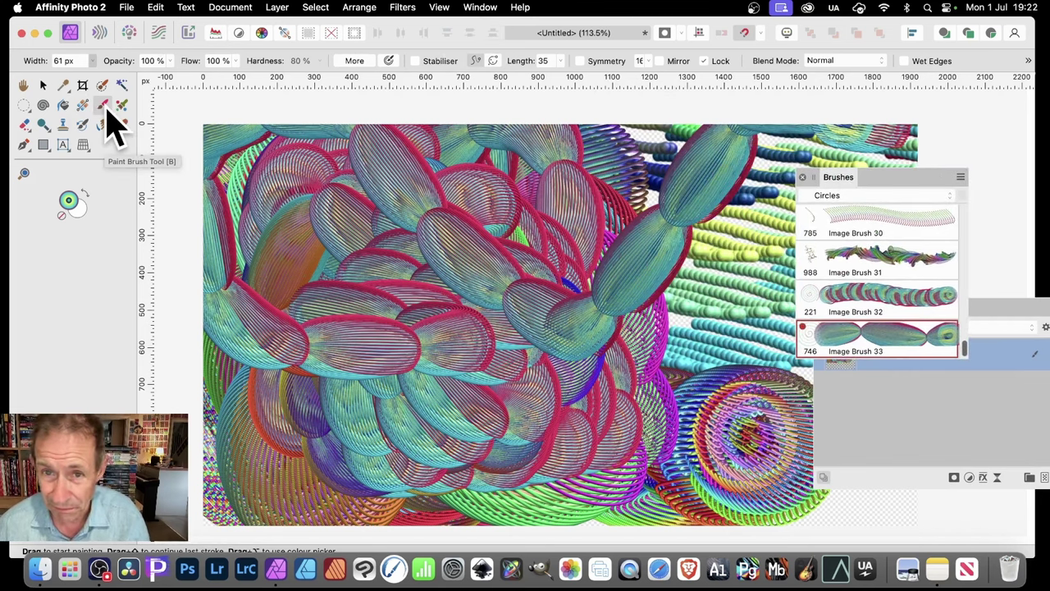
{"action": "left_click", "coordinate": [579, 62]}
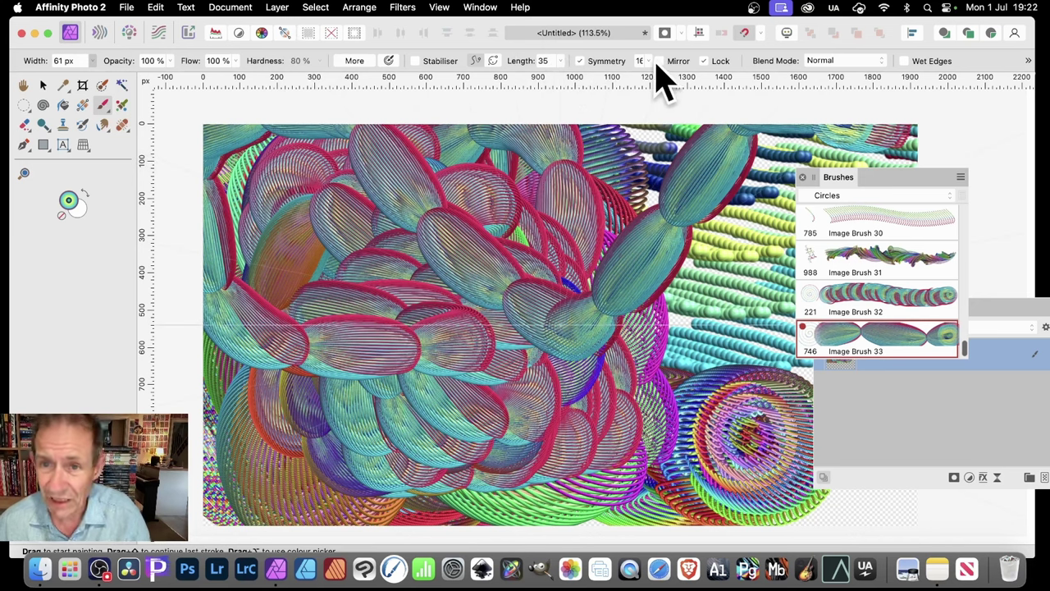
{"action": "left_click", "coordinate": [650, 66]}
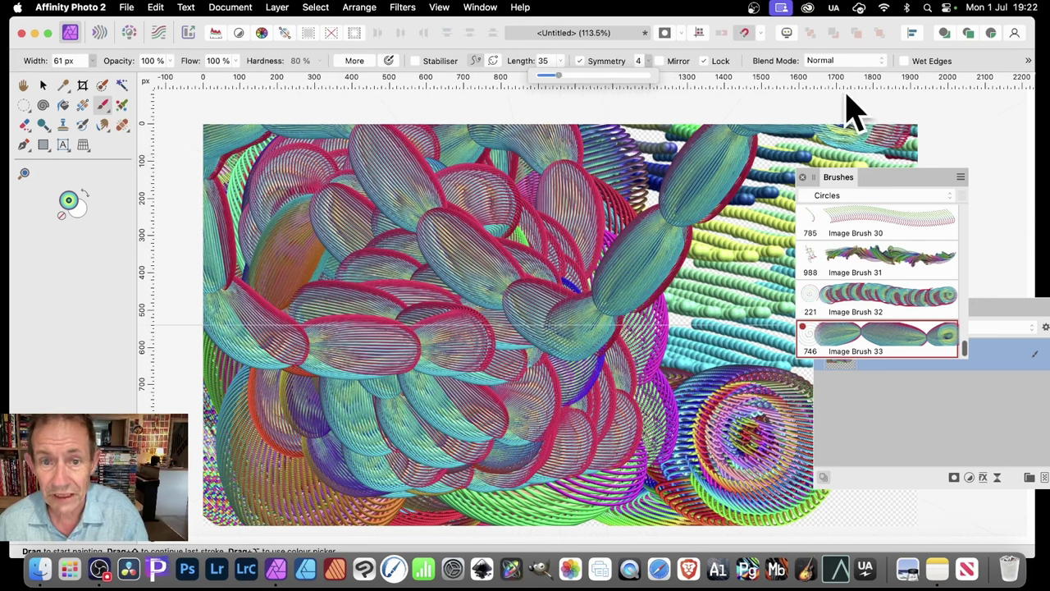
{"action": "left_click", "coordinate": [719, 63]}
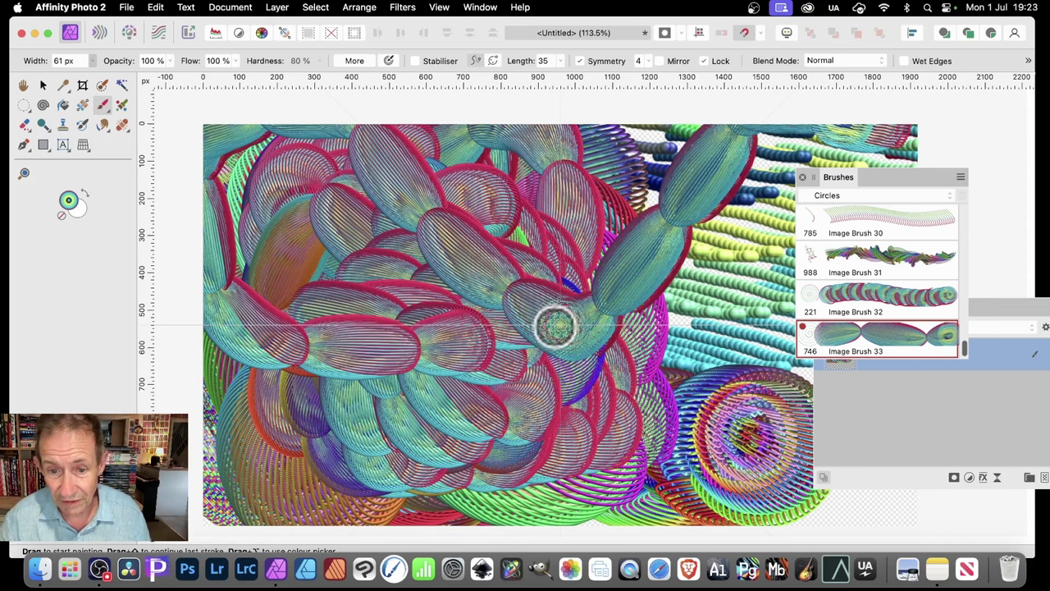
Step: Paint teal, red-edged petals radiating symmetrically from the canvas centre
{"action": "mouse_move", "coordinate": [553, 323]}
{"action": "left_mouse_down"}
{"action": "mouse_move", "coordinate": [192, 334]}
{"action": "mouse_move", "coordinate": [283, 327]}
{"action": "left_mouse_up"}
{"action": "mouse_move", "coordinate": [338, 327]}
{"action": "left_mouse_down"}
{"action": "mouse_move", "coordinate": [620, 314]}
{"action": "mouse_move", "coordinate": [396, 317]}
{"action": "mouse_move", "coordinate": [456, 328]}
{"action": "left_mouse_up"}
{"action": "mouse_move", "coordinate": [341, 314]}
{"action": "left_mouse_down"}
{"action": "mouse_move", "coordinate": [328, 328]}
{"action": "mouse_move", "coordinate": [244, 326]}
{"action": "mouse_move", "coordinate": [585, 318]}
{"action": "left_mouse_up"}
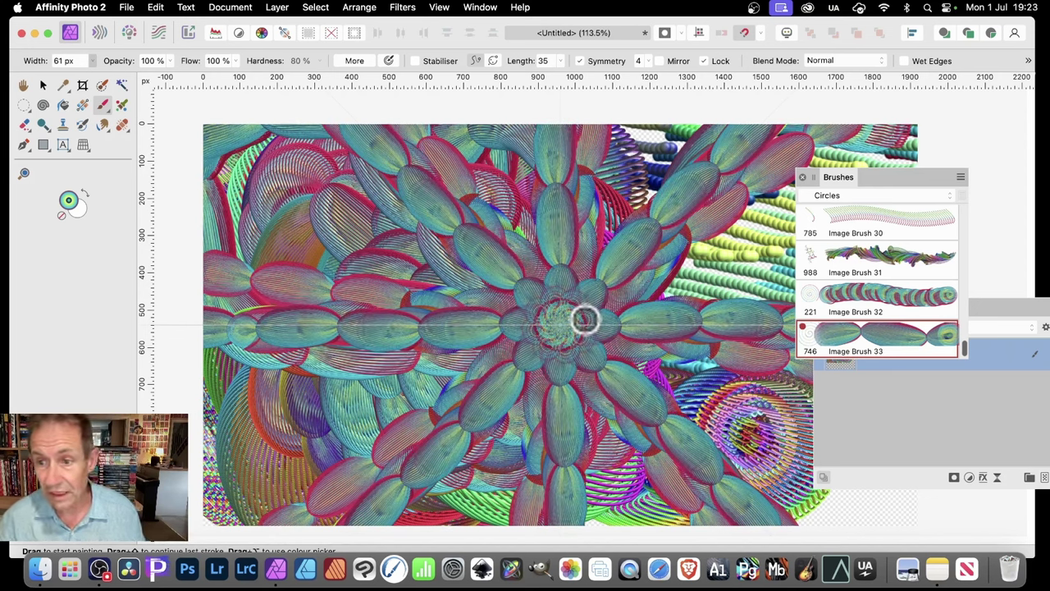
Step: Set the brush width to 35 px and repaint the flower centre
{"action": "left_click", "coordinate": [94, 62]}
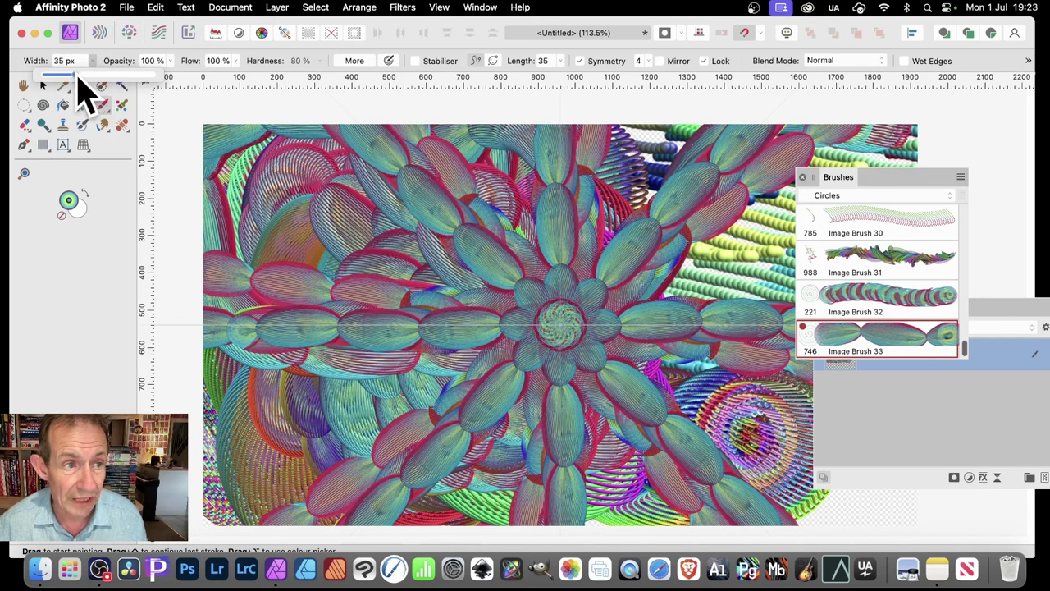
{"action": "left_click", "coordinate": [542, 345]}
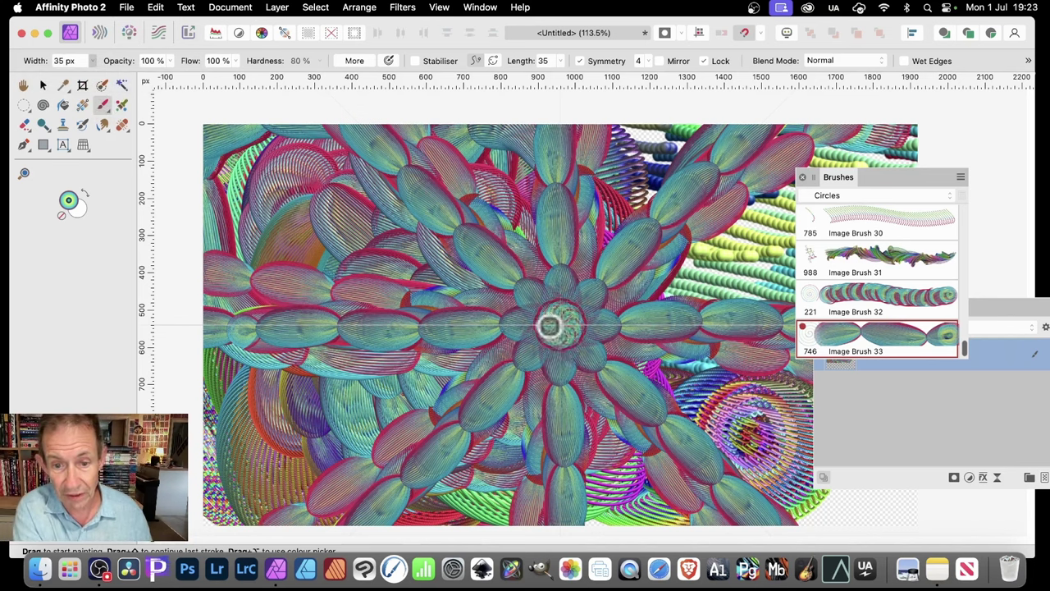
{"action": "mouse_move", "coordinate": [551, 321]}
{"action": "left_mouse_down"}
{"action": "mouse_move", "coordinate": [415, 333]}
{"action": "mouse_move", "coordinate": [339, 331]}
{"action": "mouse_move", "coordinate": [329, 318]}
{"action": "mouse_move", "coordinate": [233, 344]}
{"action": "mouse_move", "coordinate": [304, 325]}
{"action": "mouse_move", "coordinate": [476, 310]}
{"action": "mouse_move", "coordinate": [562, 317]}
{"action": "mouse_move", "coordinate": [238, 324]}
{"action": "mouse_move", "coordinate": [567, 318]}
{"action": "left_mouse_up"}
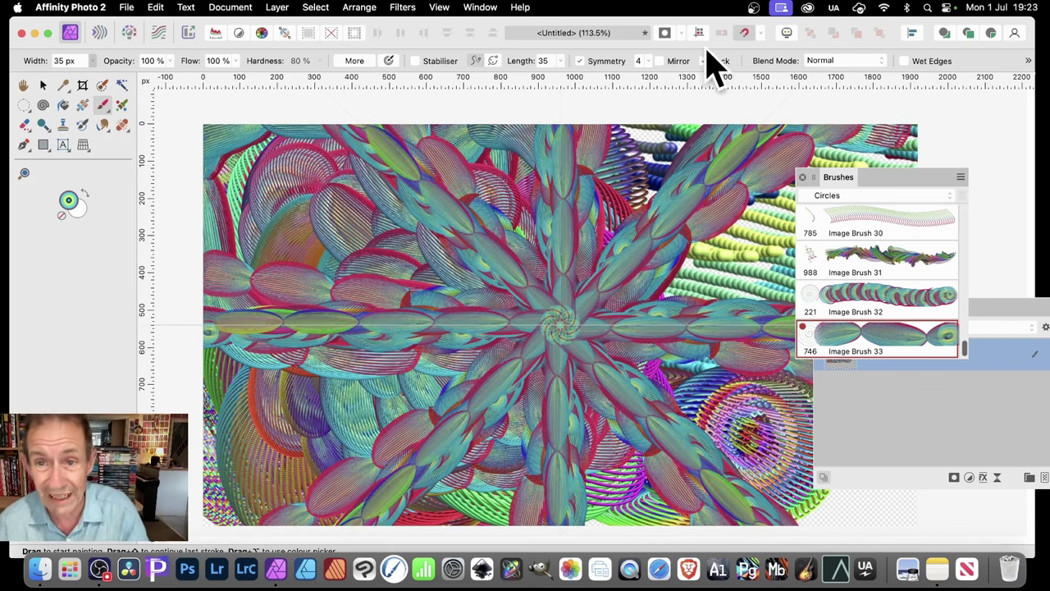
Step: Raise symmetry to 16 and paint a large 16-fold flower with a red centre
{"action": "left_click_drag", "start_coordinate": [648, 62], "coordinate": [755, 77]}
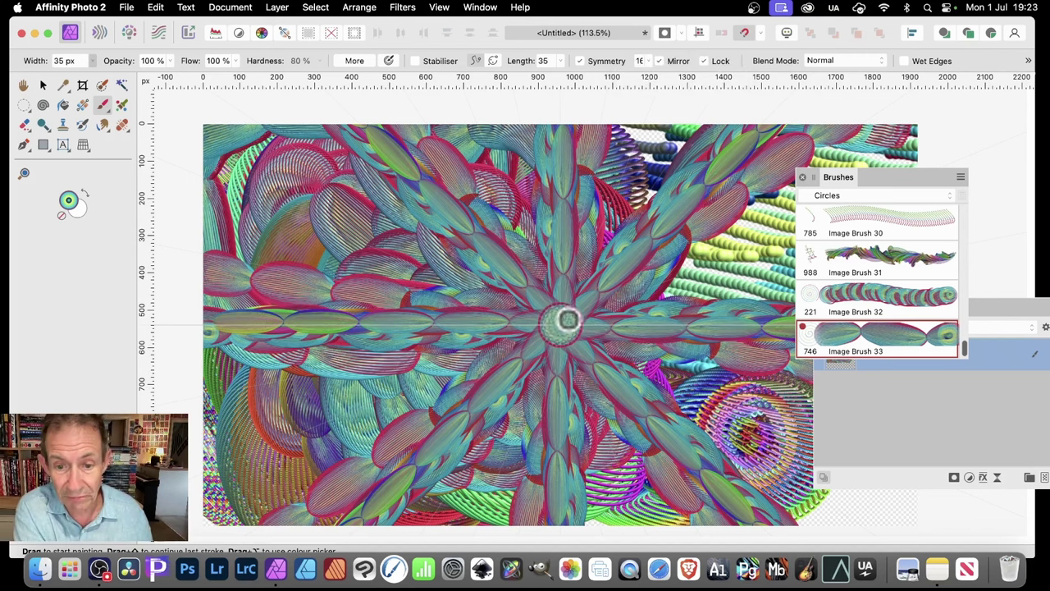
{"action": "mouse_move", "coordinate": [555, 327]}
{"action": "left_mouse_down"}
{"action": "mouse_move", "coordinate": [516, 312]}
{"action": "mouse_move", "coordinate": [450, 331]}
{"action": "mouse_move", "coordinate": [402, 316]}
{"action": "mouse_move", "coordinate": [347, 328]}
{"action": "mouse_move", "coordinate": [221, 326]}
{"action": "mouse_move", "coordinate": [153, 311]}
{"action": "left_mouse_up"}
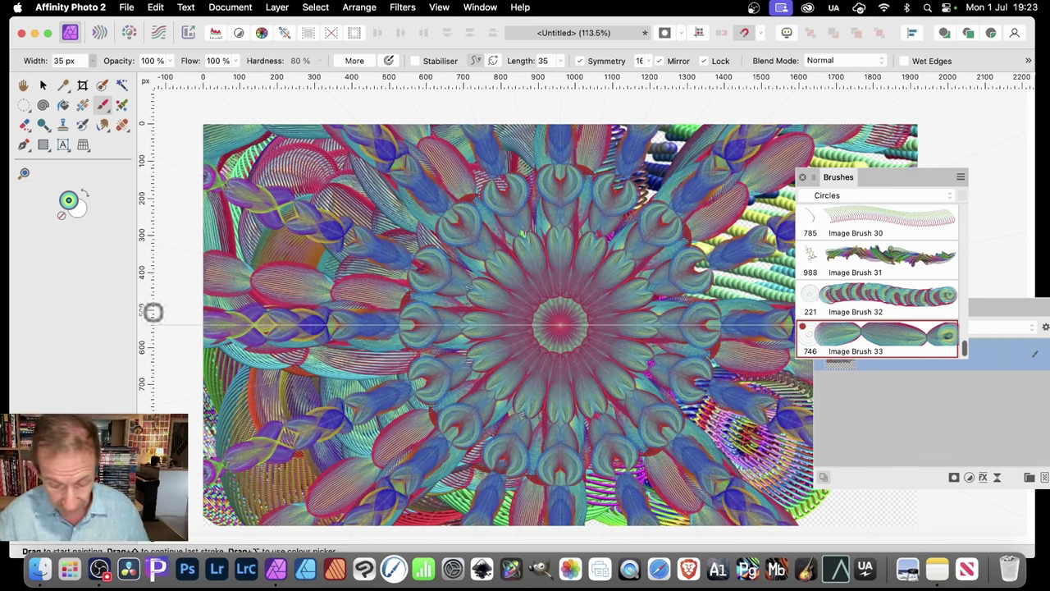
{"action": "left_click_drag", "start_coordinate": [510, 340], "coordinate": [530, 326]}
{"action": "mouse_move", "coordinate": [466, 329]}
{"action": "left_mouse_down"}
{"action": "mouse_move", "coordinate": [496, 322]}
{"action": "mouse_move", "coordinate": [448, 328]}
{"action": "mouse_move", "coordinate": [412, 313]}
{"action": "mouse_move", "coordinate": [306, 341]}
{"action": "mouse_move", "coordinate": [281, 329]}
{"action": "mouse_move", "coordinate": [239, 346]}
{"action": "mouse_move", "coordinate": [202, 338]}
{"action": "mouse_move", "coordinate": [249, 337]}
{"action": "mouse_move", "coordinate": [281, 319]}
{"action": "mouse_move", "coordinate": [546, 313]}
{"action": "mouse_move", "coordinate": [246, 326]}
{"action": "left_mouse_up"}
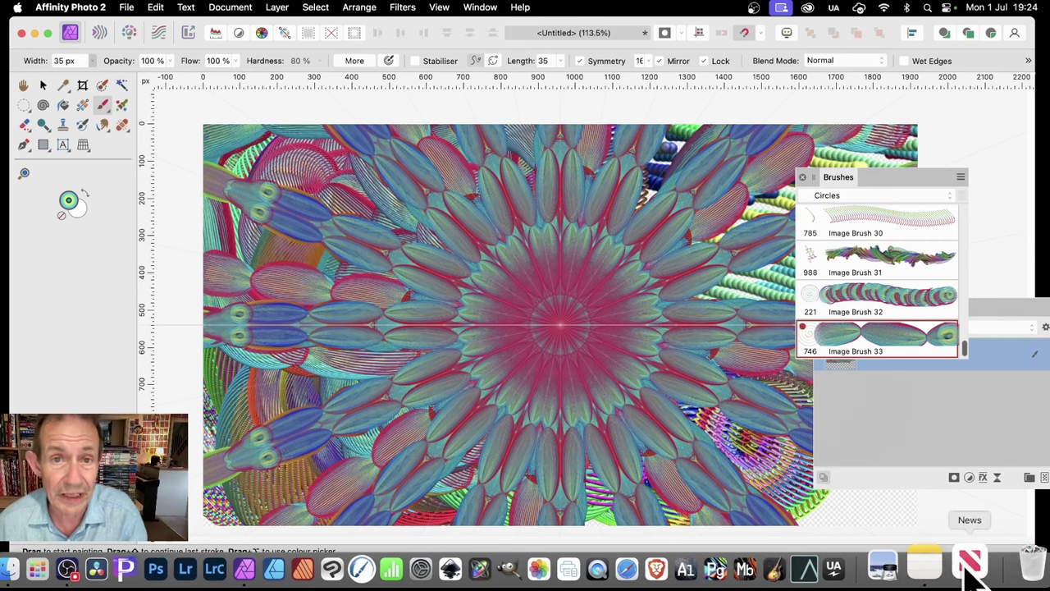
Step: Browse the Filters menu and close it without applying a filter
{"action": "left_click", "coordinate": [402, 8]}
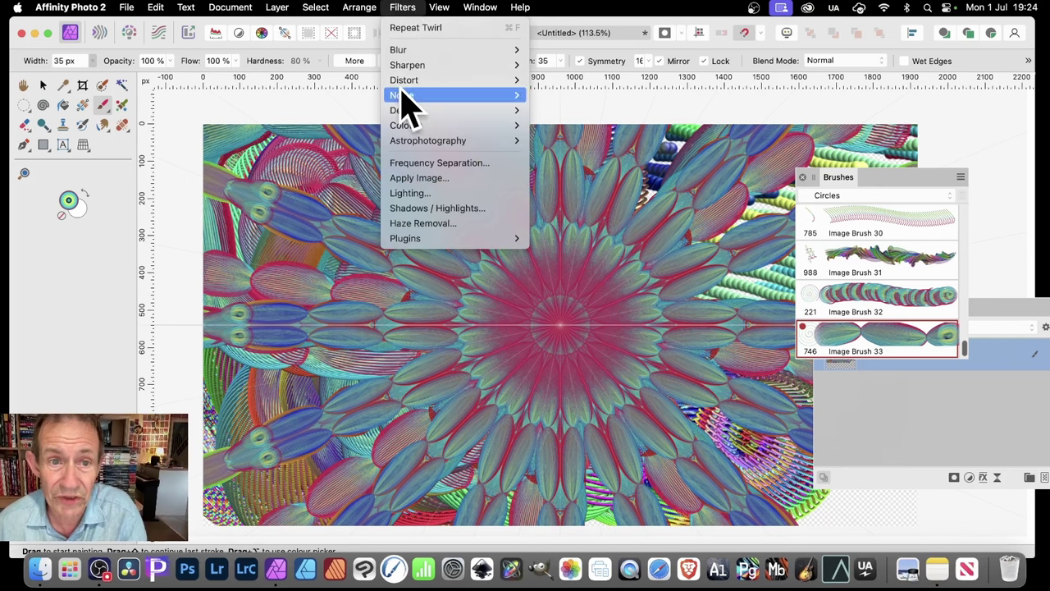
{"action": "mouse_move", "coordinate": [410, 50]}
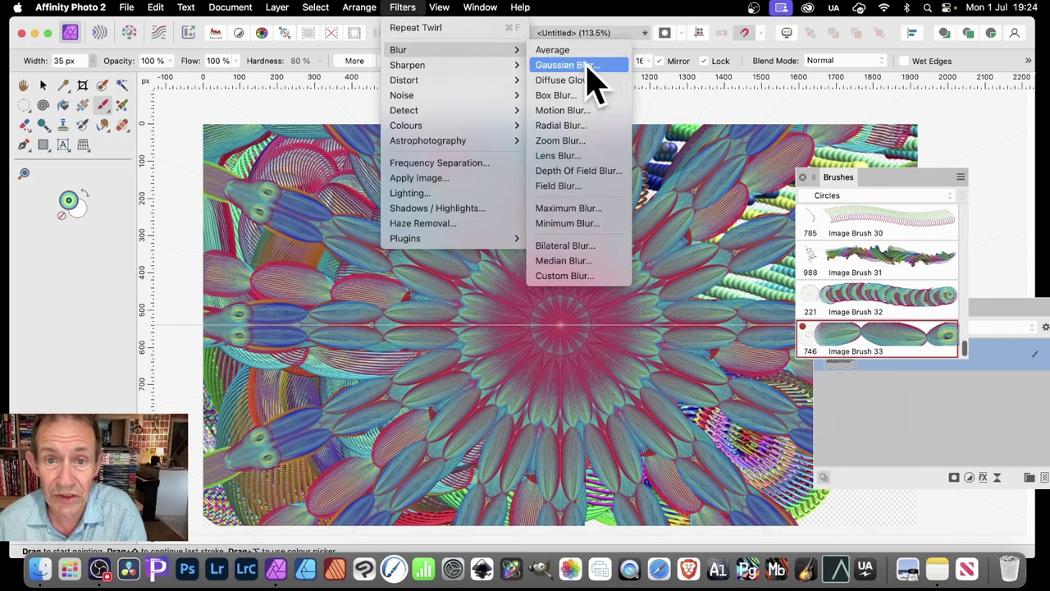
{"action": "left_click", "coordinate": [730, 312]}
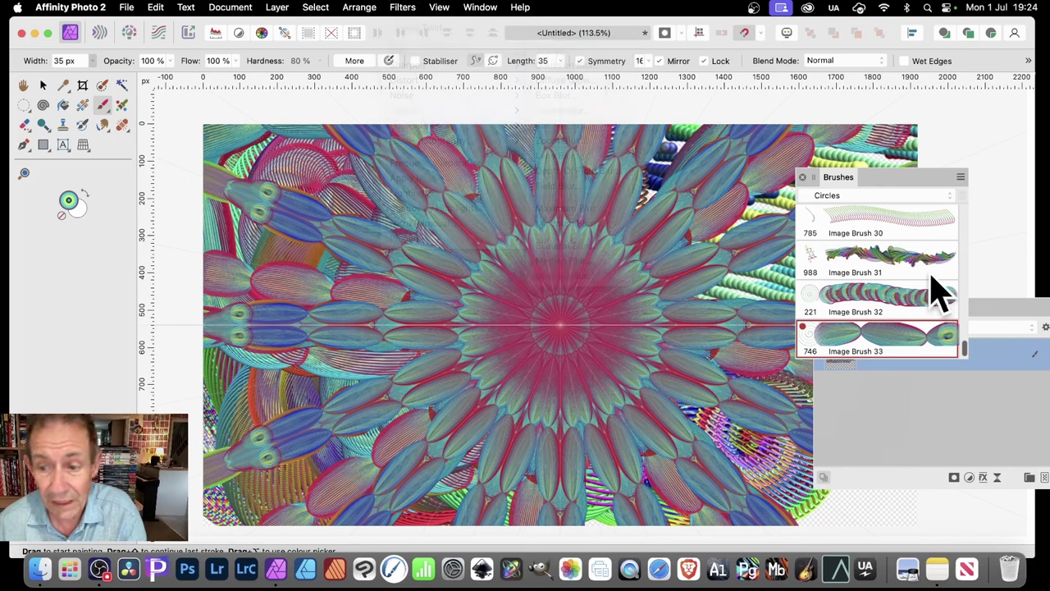
Step: Give Image Brush 33 a 61% random vertical scatter jitter
{"action": "double_click", "coordinate": [910, 353]}
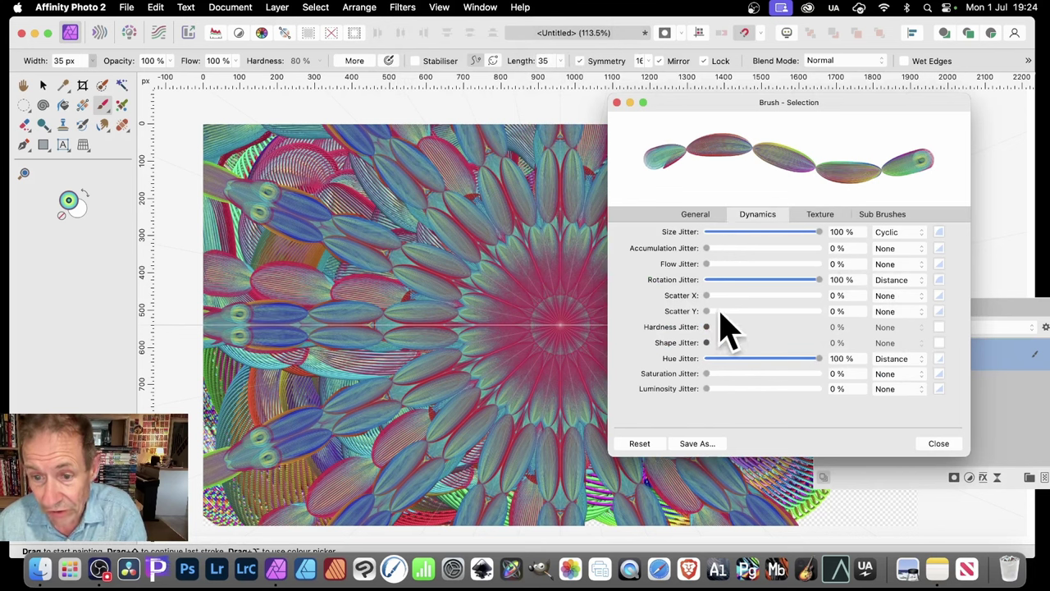
{"action": "left_click_drag", "start_coordinate": [711, 297], "coordinate": [738, 294]}
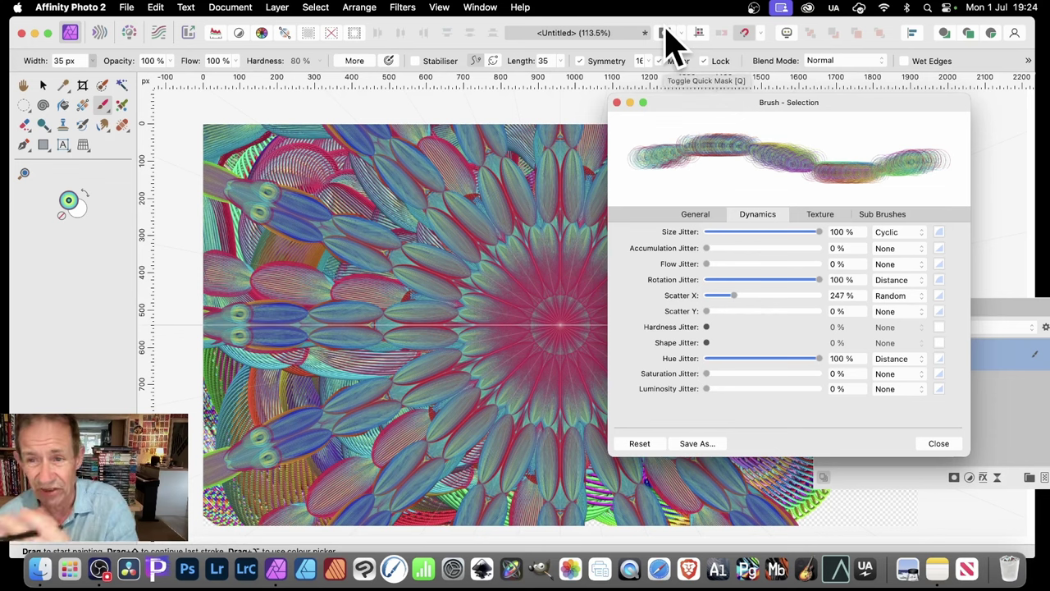
{"action": "mouse_move", "coordinate": [733, 295]}
{"action": "left_mouse_down"}
{"action": "mouse_move", "coordinate": [710, 297]}
{"action": "mouse_move", "coordinate": [701, 330]}
{"action": "mouse_move", "coordinate": [721, 316]}
{"action": "left_mouse_up"}
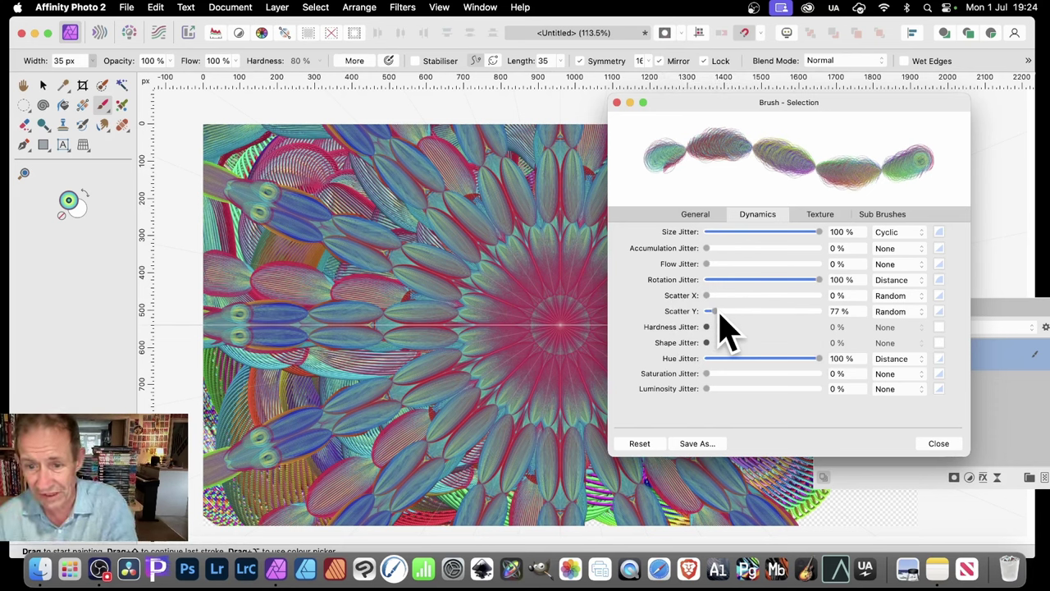
{"action": "mouse_move", "coordinate": [717, 312]}
{"action": "left_mouse_down"}
{"action": "mouse_move", "coordinate": [744, 312]}
{"action": "mouse_move", "coordinate": [715, 312]}
{"action": "mouse_move", "coordinate": [717, 328]}
{"action": "left_mouse_up"}
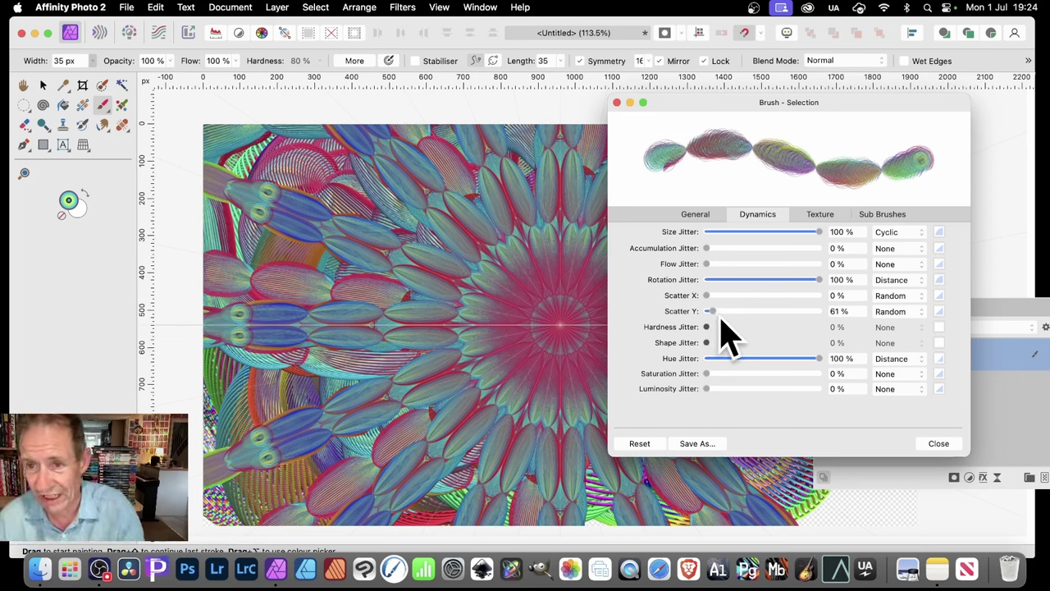
Step: Turn off symmetry and switch to the Move tool to select the Pixel layer
{"action": "left_click", "coordinate": [581, 61]}
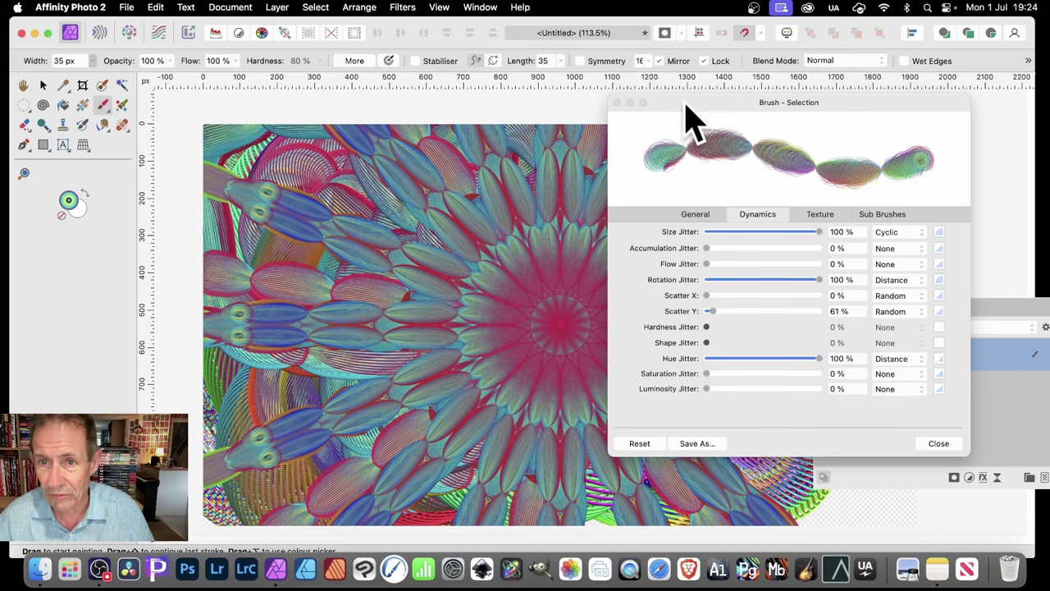
{"action": "left_click_drag", "start_coordinate": [685, 107], "coordinate": [738, 116]}
{"action": "left_click", "coordinate": [43, 85]}
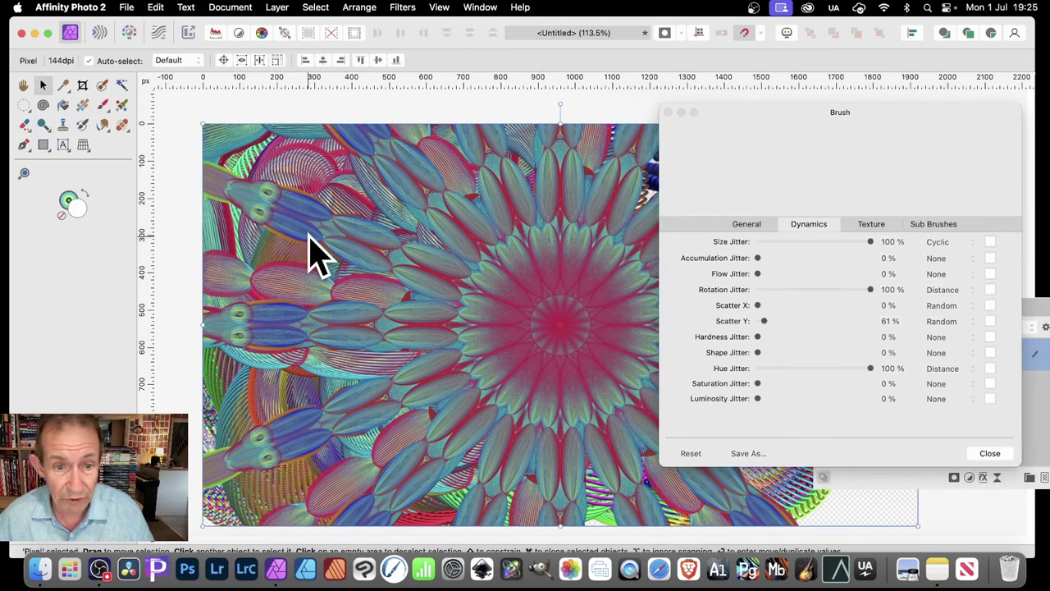
Step: Delete the old painted layer and paint fresh winding tubular strokes with the Paint Brush
{"action": "key", "text": "Delete"}
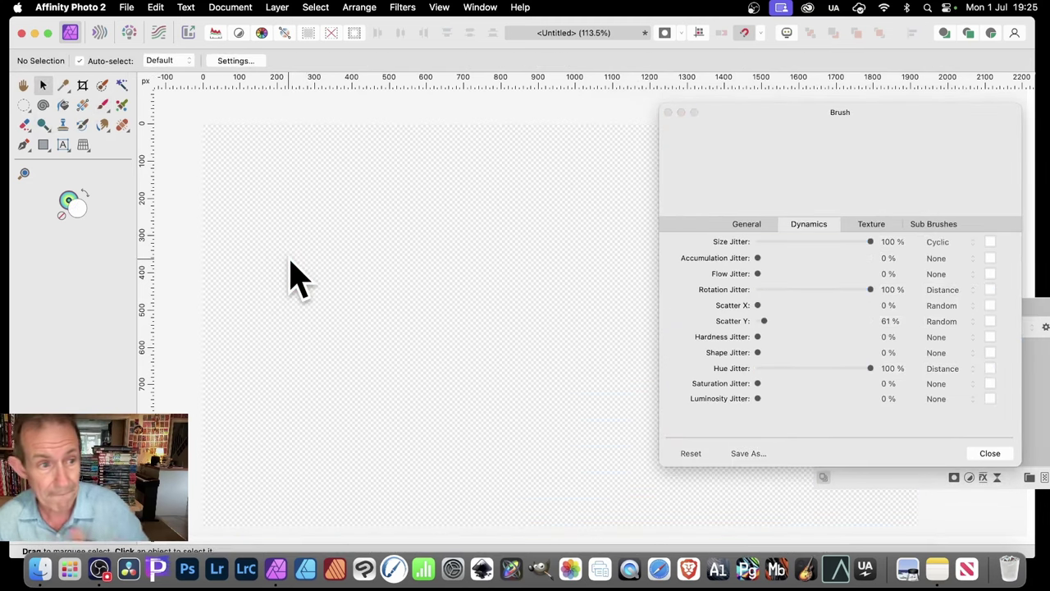
{"action": "left_click", "coordinate": [103, 106]}
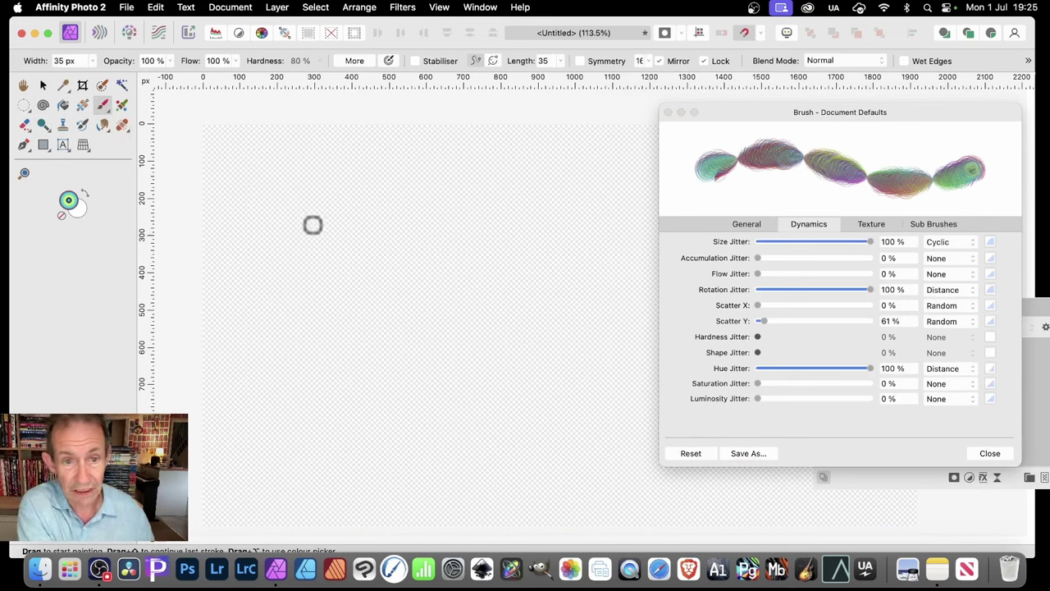
{"action": "mouse_move", "coordinate": [268, 152]}
{"action": "left_mouse_down"}
{"action": "mouse_move", "coordinate": [292, 185]}
{"action": "mouse_move", "coordinate": [458, 209]}
{"action": "mouse_move", "coordinate": [501, 239]}
{"action": "mouse_move", "coordinate": [507, 260]}
{"action": "mouse_move", "coordinate": [429, 231]}
{"action": "mouse_move", "coordinate": [291, 245]}
{"action": "mouse_move", "coordinate": [286, 195]}
{"action": "mouse_move", "coordinate": [466, 158]}
{"action": "mouse_move", "coordinate": [535, 214]}
{"action": "mouse_move", "coordinate": [426, 193]}
{"action": "mouse_move", "coordinate": [528, 238]}
{"action": "mouse_move", "coordinate": [337, 306]}
{"action": "left_mouse_up"}
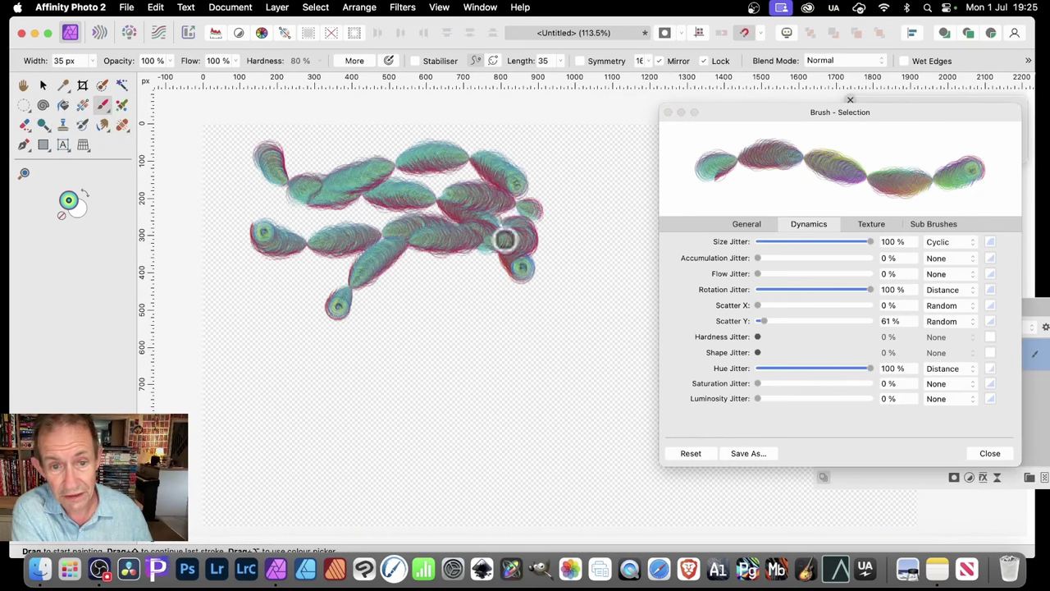
{"action": "mouse_move", "coordinate": [504, 239]}
{"action": "left_mouse_down"}
{"action": "mouse_move", "coordinate": [345, 342]}
{"action": "mouse_move", "coordinate": [394, 436]}
{"action": "mouse_move", "coordinate": [454, 298]}
{"action": "mouse_move", "coordinate": [524, 259]}
{"action": "mouse_move", "coordinate": [569, 444]}
{"action": "left_mouse_up"}
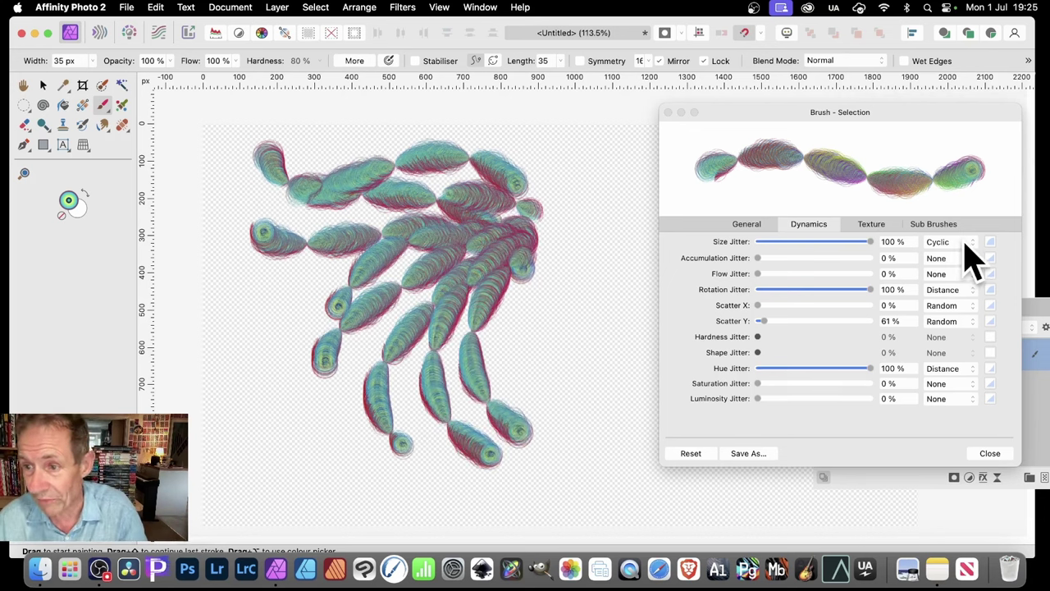
Step: Reshape the Size Jitter curve with a dip and a lowered peak, then paint a new stroke
{"action": "left_click", "coordinate": [989, 242]}
{"action": "mouse_move", "coordinate": [943, 295]}
{"action": "left_mouse_down"}
{"action": "mouse_move", "coordinate": [951, 290]}
{"action": "mouse_move", "coordinate": [980, 351]}
{"action": "left_mouse_up"}
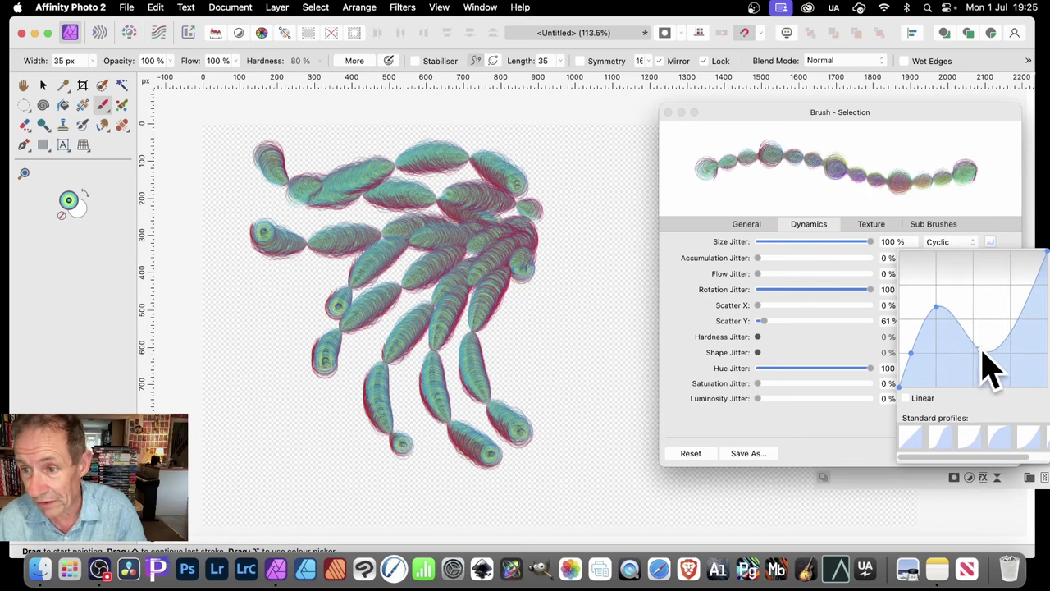
{"action": "left_click_drag", "start_coordinate": [935, 306], "coordinate": [937, 357]}
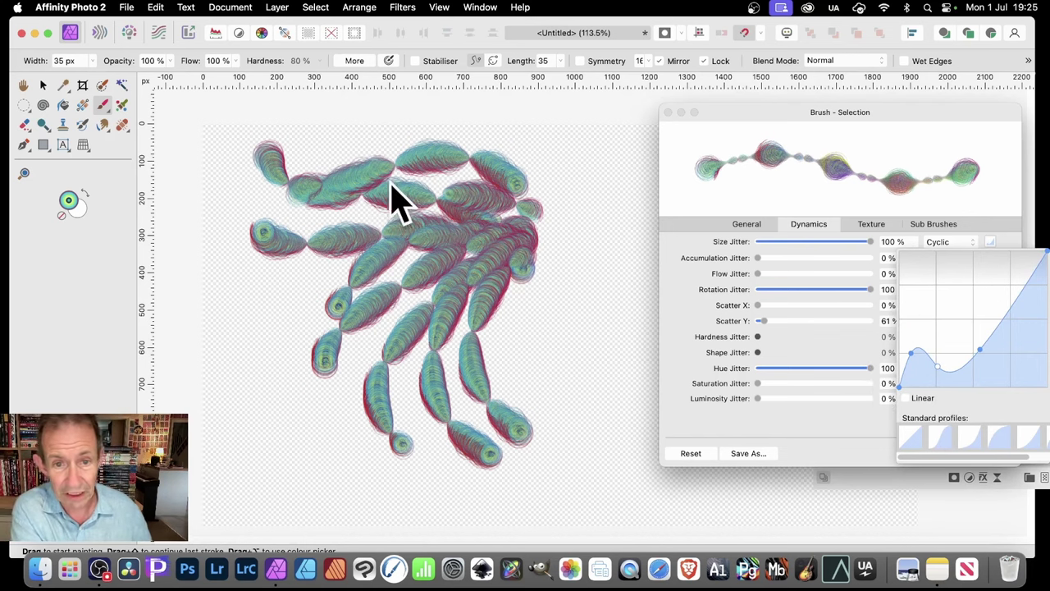
{"action": "mouse_move", "coordinate": [353, 147]}
{"action": "left_mouse_down"}
{"action": "mouse_move", "coordinate": [446, 169]}
{"action": "mouse_move", "coordinate": [580, 227]}
{"action": "mouse_move", "coordinate": [621, 284]}
{"action": "mouse_move", "coordinate": [383, 262]}
{"action": "mouse_move", "coordinate": [598, 145]}
{"action": "mouse_move", "coordinate": [581, 299]}
{"action": "mouse_move", "coordinate": [590, 439]}
{"action": "mouse_move", "coordinate": [402, 276]}
{"action": "mouse_move", "coordinate": [520, 370]}
{"action": "mouse_move", "coordinate": [471, 369]}
{"action": "mouse_move", "coordinate": [340, 450]}
{"action": "mouse_move", "coordinate": [352, 370]}
{"action": "left_mouse_up"}
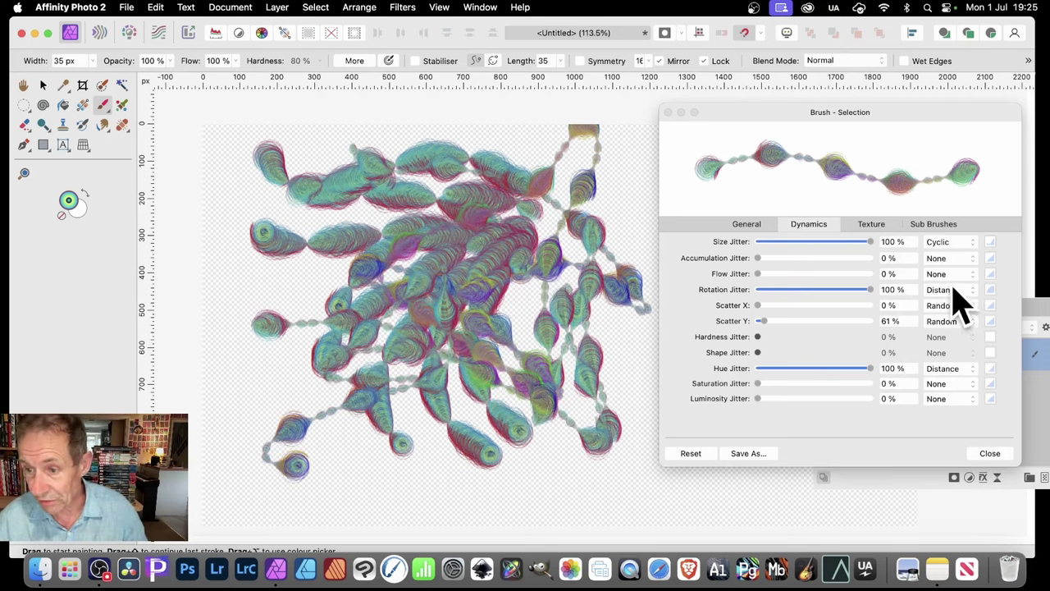
Step: Set Hue Jitter to Cyclic with a tall spiked curve and paint more dabs across the top
{"action": "left_click", "coordinate": [951, 369]}
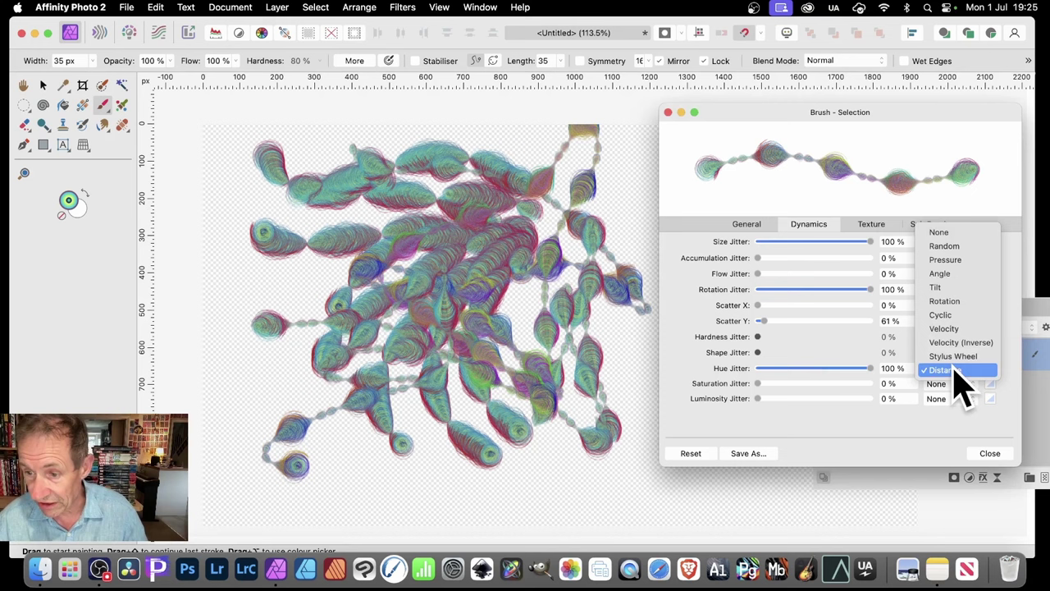
{"action": "left_click", "coordinate": [946, 314]}
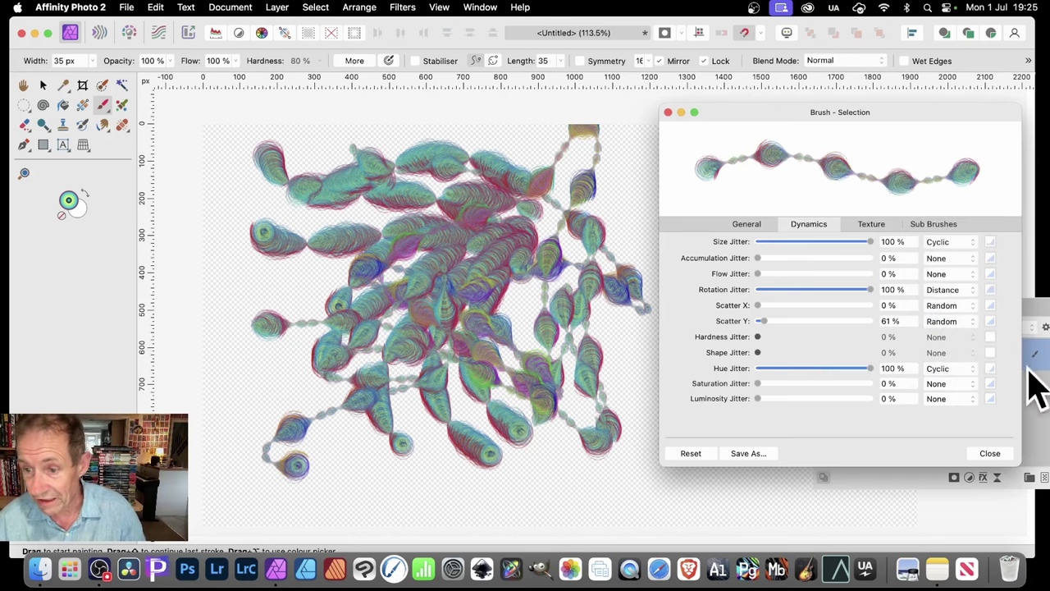
{"action": "left_click", "coordinate": [987, 369]}
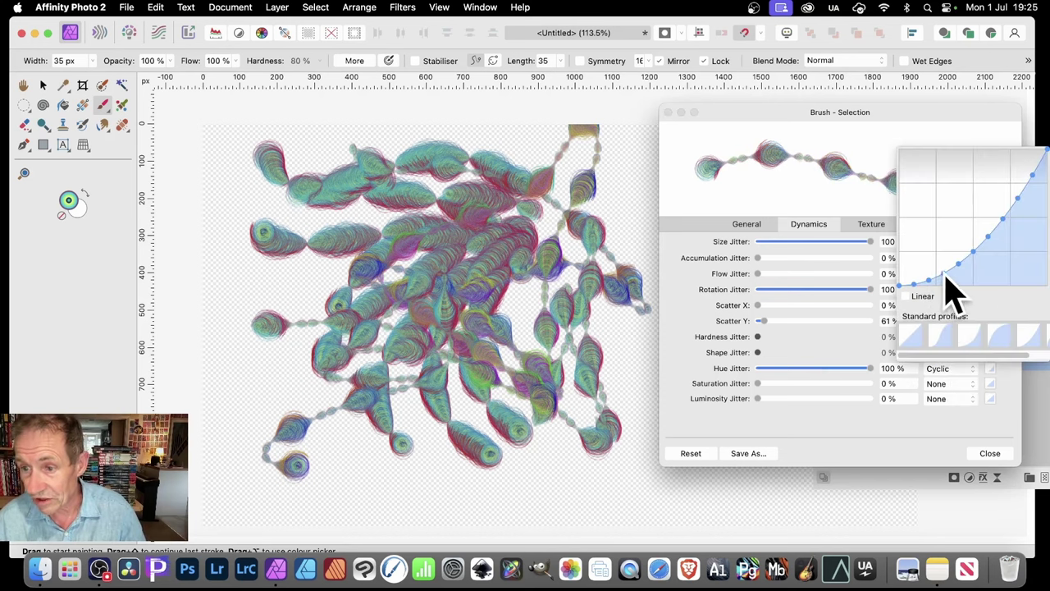
{"action": "left_click_drag", "start_coordinate": [954, 293], "coordinate": [1002, 196]}
{"action": "left_click", "coordinate": [1006, 406]}
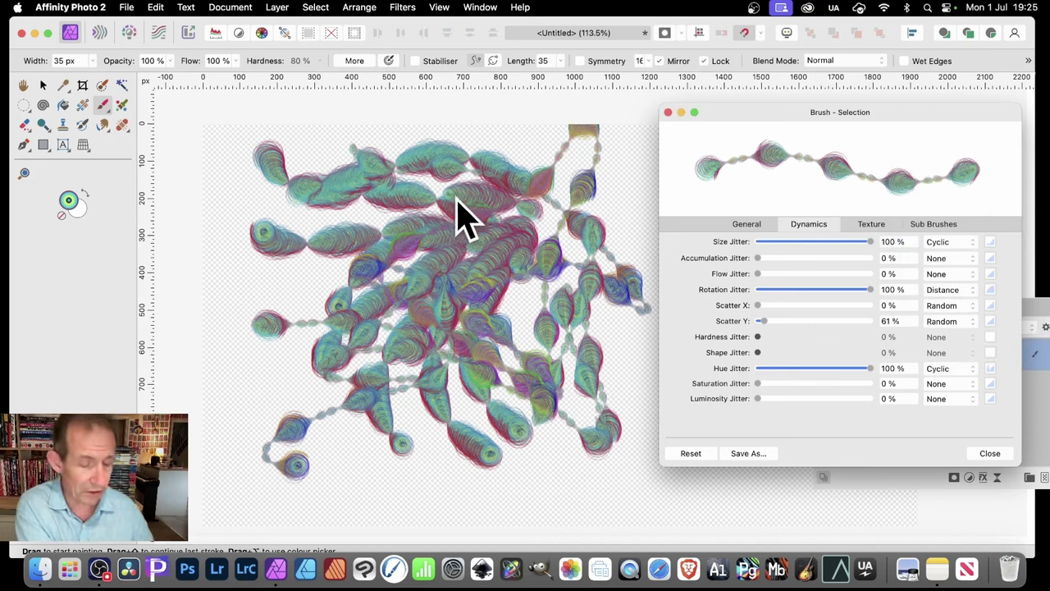
{"action": "mouse_move", "coordinate": [426, 193]}
{"action": "left_mouse_down"}
{"action": "mouse_move", "coordinate": [382, 170]}
{"action": "mouse_move", "coordinate": [452, 175]}
{"action": "mouse_move", "coordinate": [469, 164]}
{"action": "mouse_move", "coordinate": [393, 156]}
{"action": "mouse_move", "coordinate": [496, 148]}
{"action": "mouse_move", "coordinate": [430, 159]}
{"action": "mouse_move", "coordinate": [414, 132]}
{"action": "mouse_move", "coordinate": [520, 276]}
{"action": "mouse_move", "coordinate": [445, 288]}
{"action": "mouse_move", "coordinate": [429, 250]}
{"action": "mouse_move", "coordinate": [352, 228]}
{"action": "mouse_move", "coordinate": [420, 354]}
{"action": "mouse_move", "coordinate": [356, 287]}
{"action": "mouse_move", "coordinate": [481, 354]}
{"action": "left_mouse_up"}
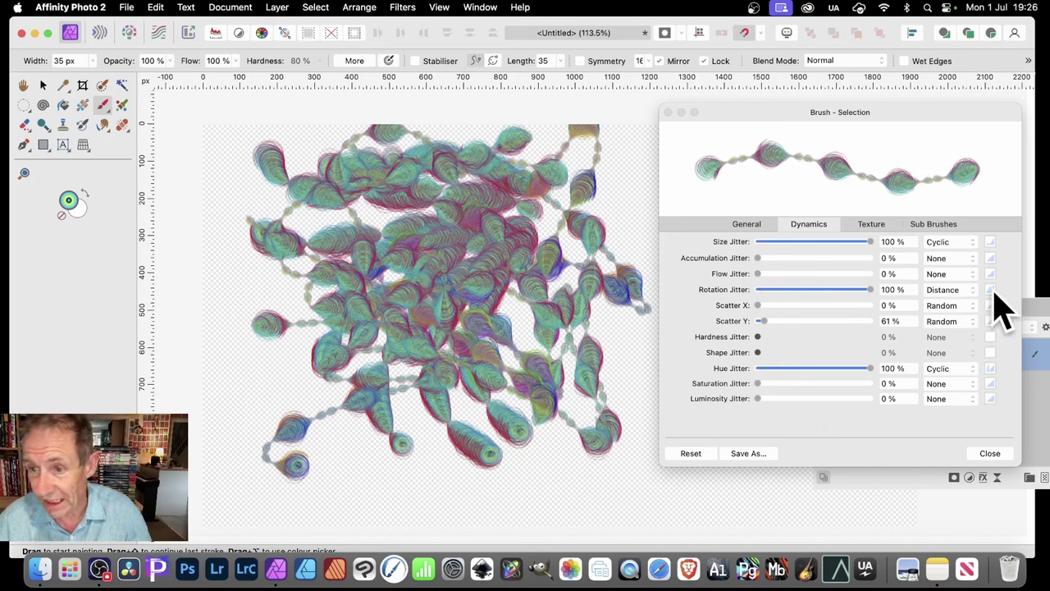
{"action": "left_click", "coordinate": [743, 230]}
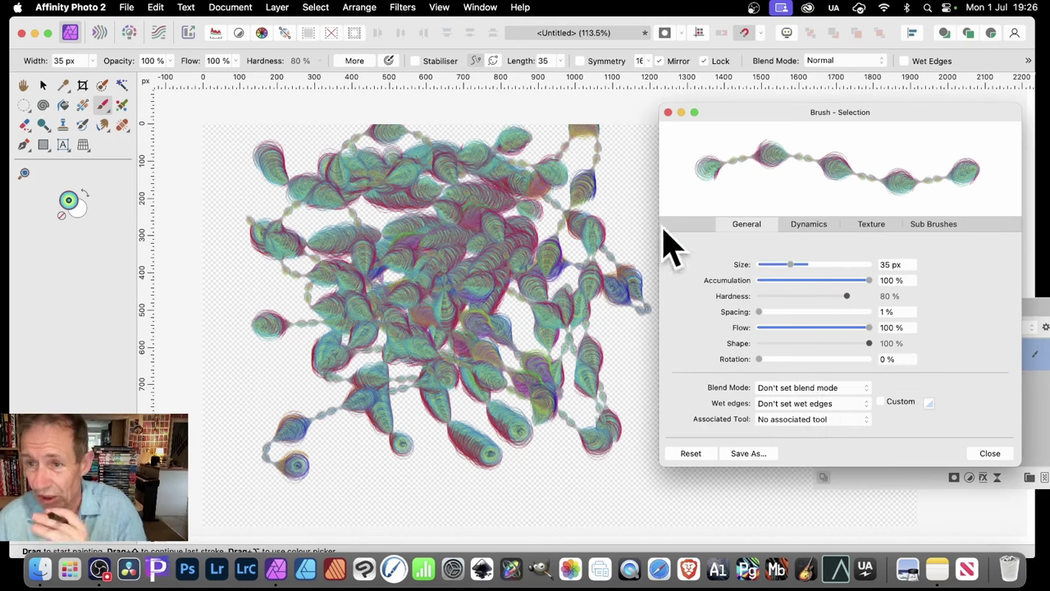
Step: Paint strokes across the centre of the artwork in Darken blend mode
{"action": "left_click", "coordinate": [667, 112]}
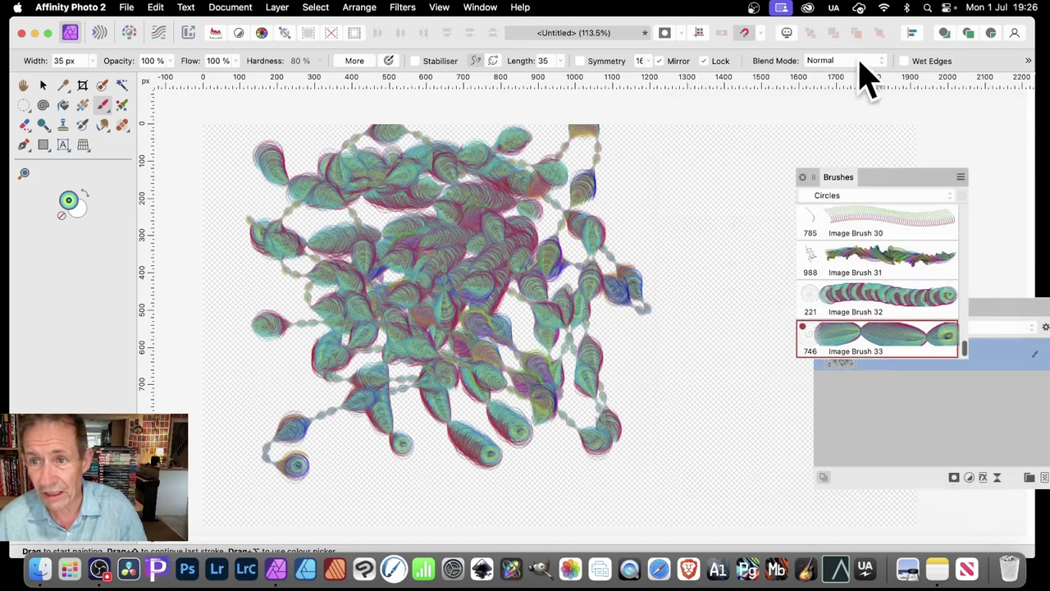
{"action": "left_click", "coordinate": [845, 63]}
{"action": "left_click", "coordinate": [841, 81]}
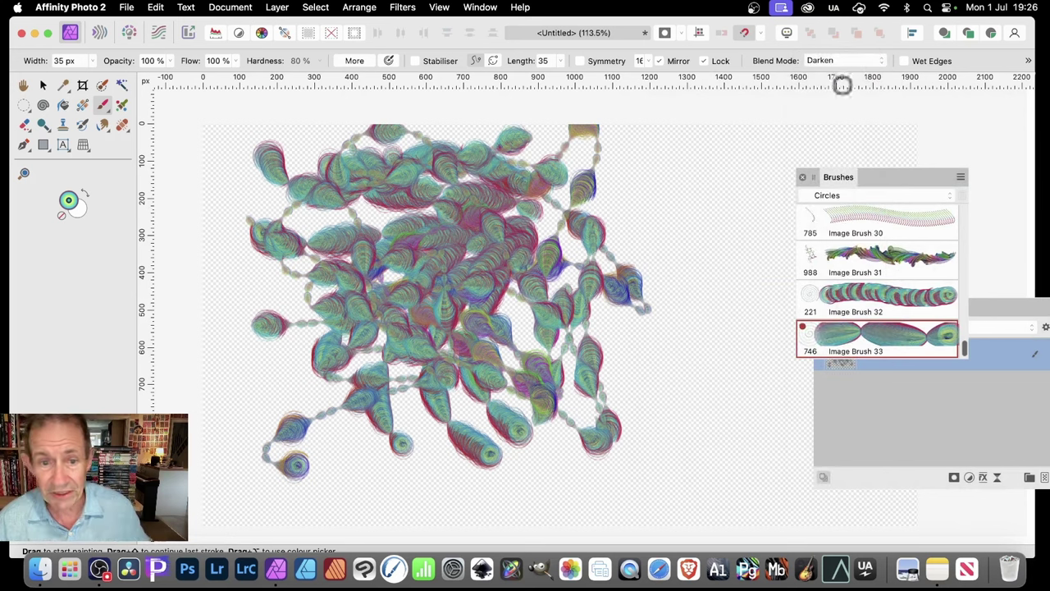
{"action": "mouse_move", "coordinate": [490, 308]}
{"action": "left_mouse_down"}
{"action": "mouse_move", "coordinate": [389, 212]}
{"action": "mouse_move", "coordinate": [330, 189]}
{"action": "mouse_move", "coordinate": [445, 256]}
{"action": "mouse_move", "coordinate": [506, 338]}
{"action": "mouse_move", "coordinate": [454, 266]}
{"action": "mouse_move", "coordinate": [429, 185]}
{"action": "mouse_move", "coordinate": [538, 254]}
{"action": "mouse_move", "coordinate": [455, 179]}
{"action": "mouse_move", "coordinate": [537, 181]}
{"action": "mouse_move", "coordinate": [447, 164]}
{"action": "mouse_move", "coordinate": [587, 164]}
{"action": "left_mouse_up"}
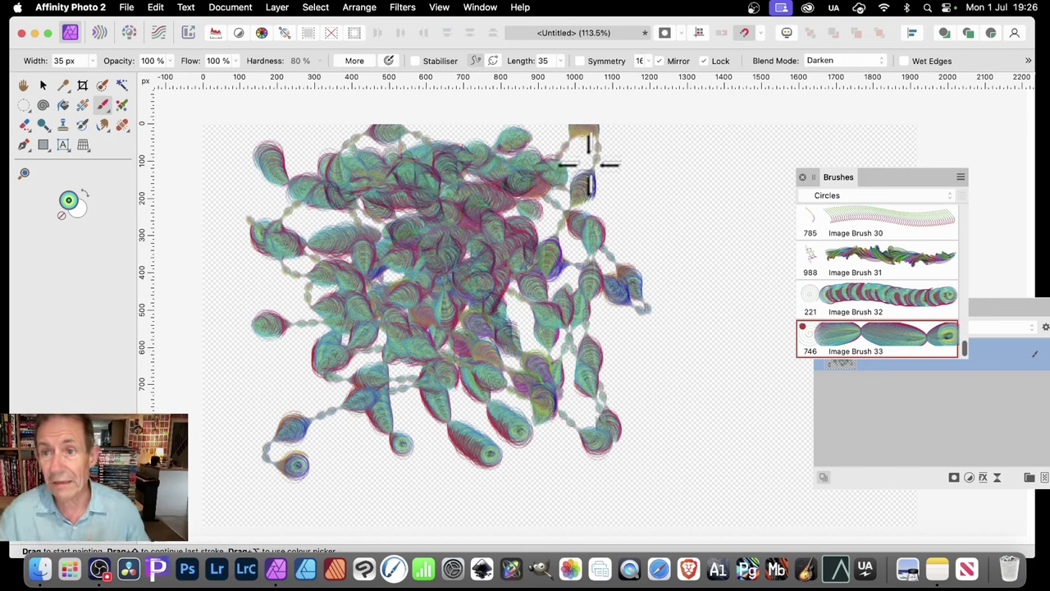
Step: Paint Lighten-mode strokes over the upper artwork, then delete the painted layer
{"action": "left_click", "coordinate": [863, 62]}
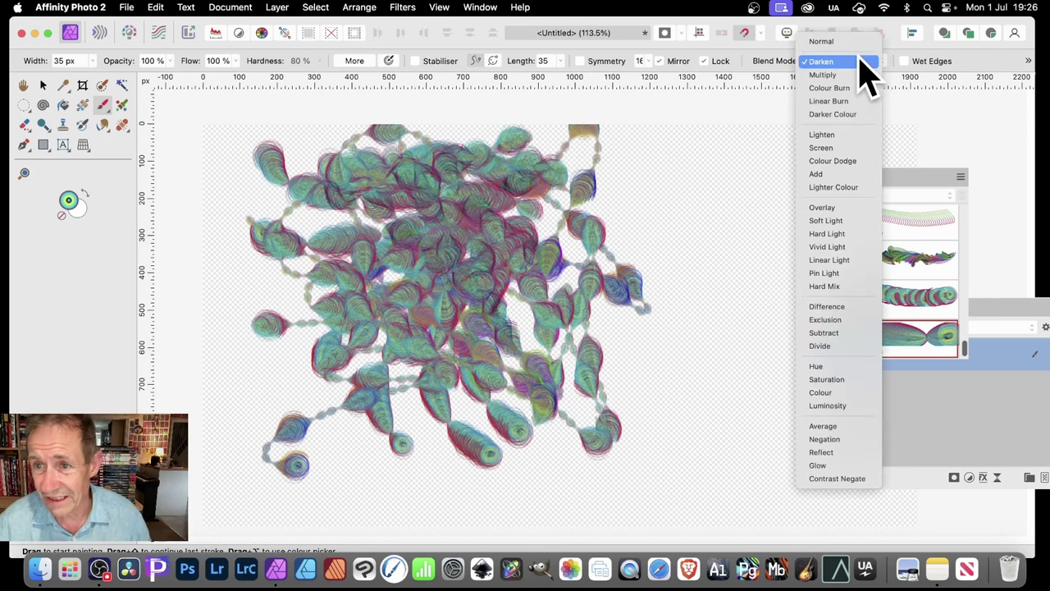
{"action": "left_click", "coordinate": [851, 136]}
{"action": "mouse_move", "coordinate": [398, 158]}
{"action": "left_mouse_down"}
{"action": "mouse_move", "coordinate": [487, 206]}
{"action": "mouse_move", "coordinate": [523, 251]}
{"action": "mouse_move", "coordinate": [344, 166]}
{"action": "mouse_move", "coordinate": [441, 271]}
{"action": "mouse_move", "coordinate": [352, 225]}
{"action": "mouse_move", "coordinate": [499, 300]}
{"action": "mouse_move", "coordinate": [448, 227]}
{"action": "mouse_move", "coordinate": [478, 286]}
{"action": "mouse_move", "coordinate": [495, 363]}
{"action": "mouse_move", "coordinate": [487, 418]}
{"action": "mouse_move", "coordinate": [429, 347]}
{"action": "mouse_move", "coordinate": [529, 416]}
{"action": "left_mouse_up"}
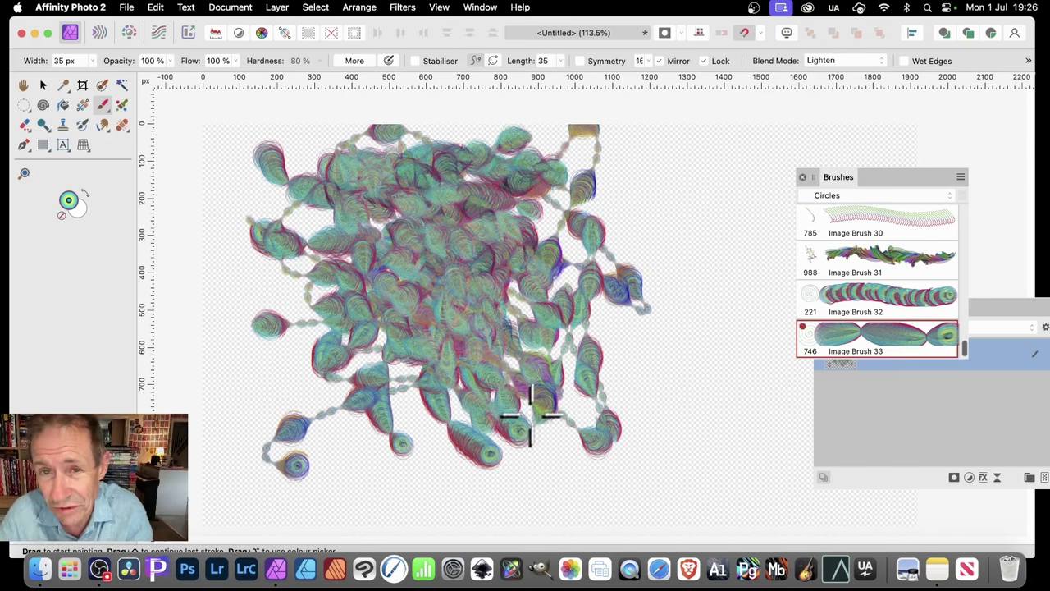
{"action": "left_click", "coordinate": [43, 86]}
{"action": "key", "text": "Delete"}
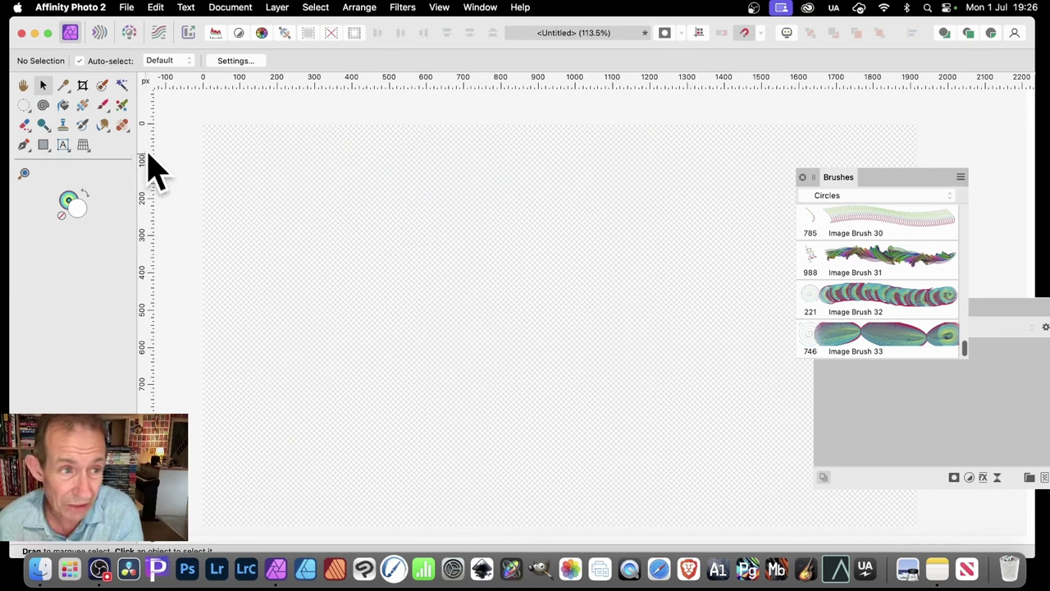
Step: Draw a spiral in the canvas centre with a 9.5 pt stroke and fourth dash value 1.1
{"action": "left_click", "coordinate": [43, 107]}
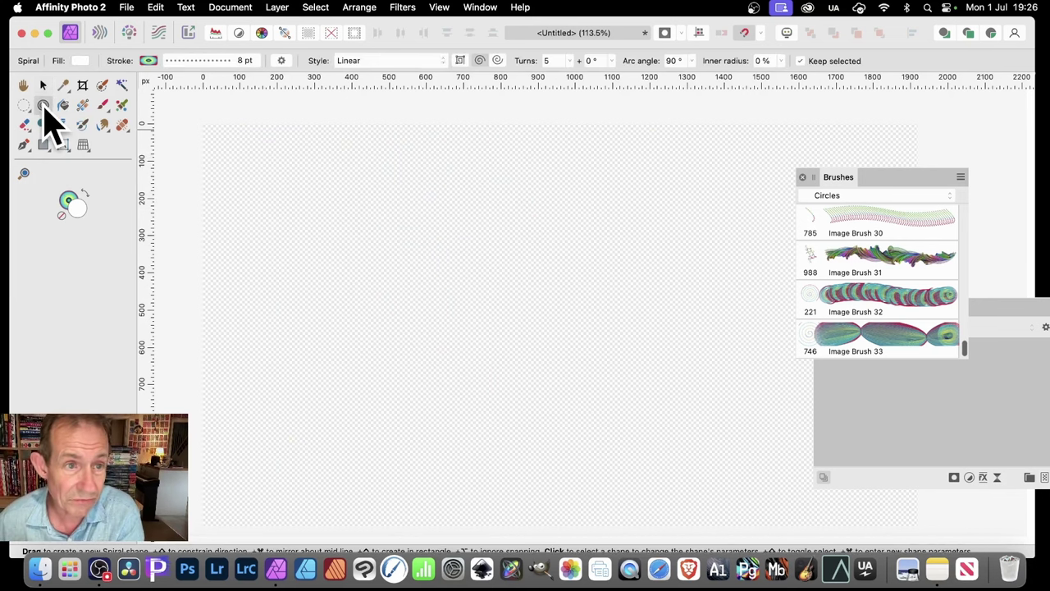
{"action": "left_click_drag", "start_coordinate": [428, 250], "coordinate": [543, 357]}
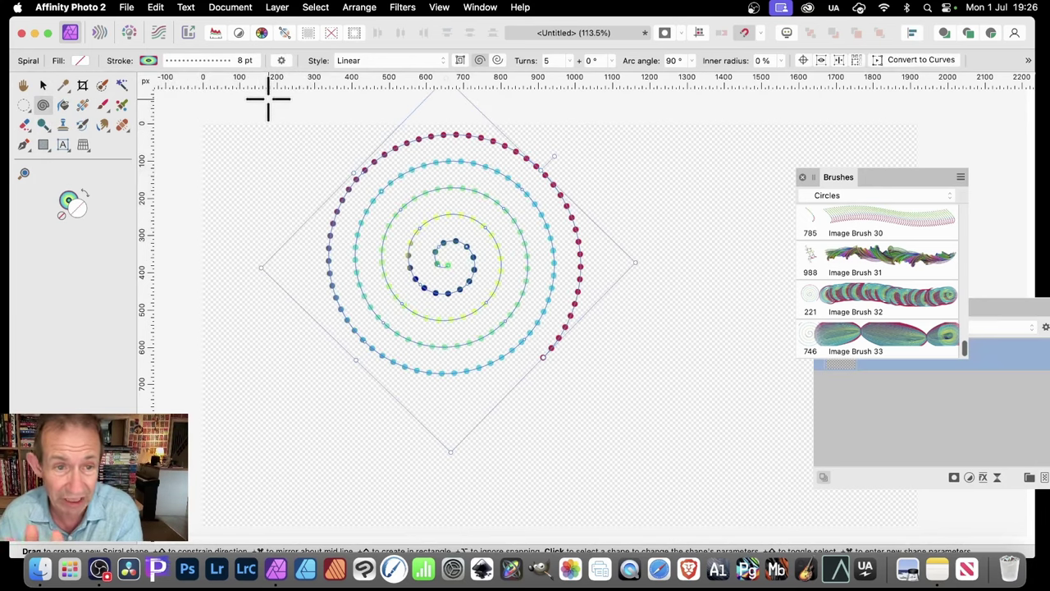
{"action": "left_click", "coordinate": [246, 62]}
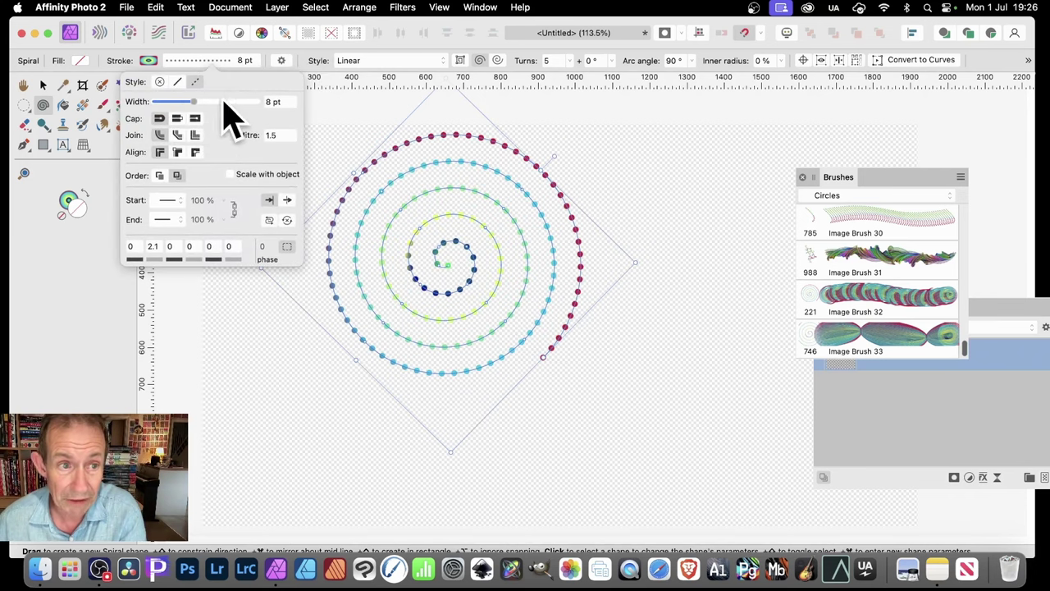
{"action": "left_click_drag", "start_coordinate": [194, 101], "coordinate": [198, 102]}
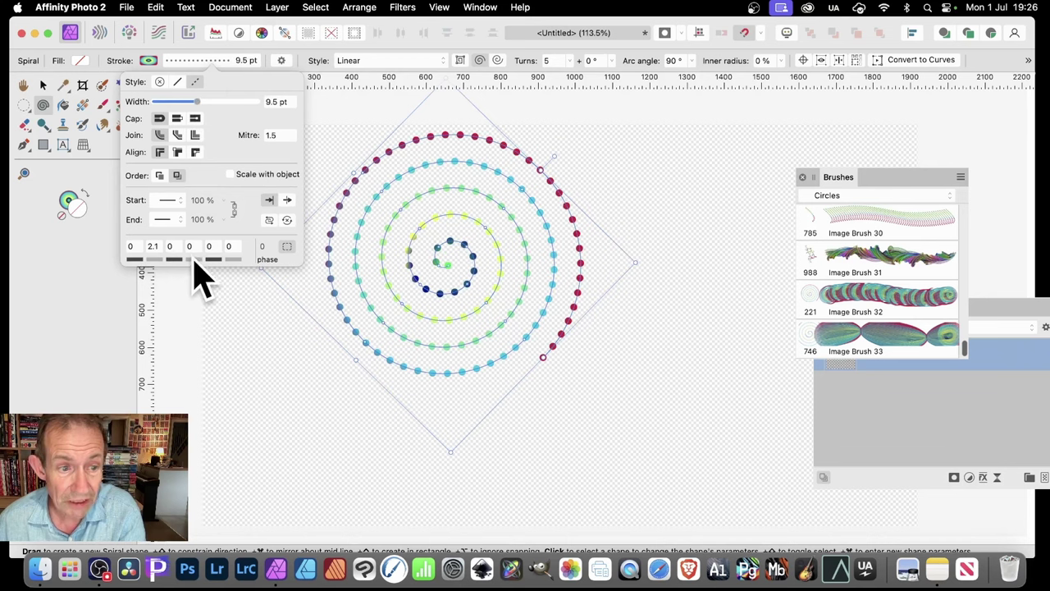
{"action": "left_click_drag", "start_coordinate": [195, 261], "coordinate": [211, 261]}
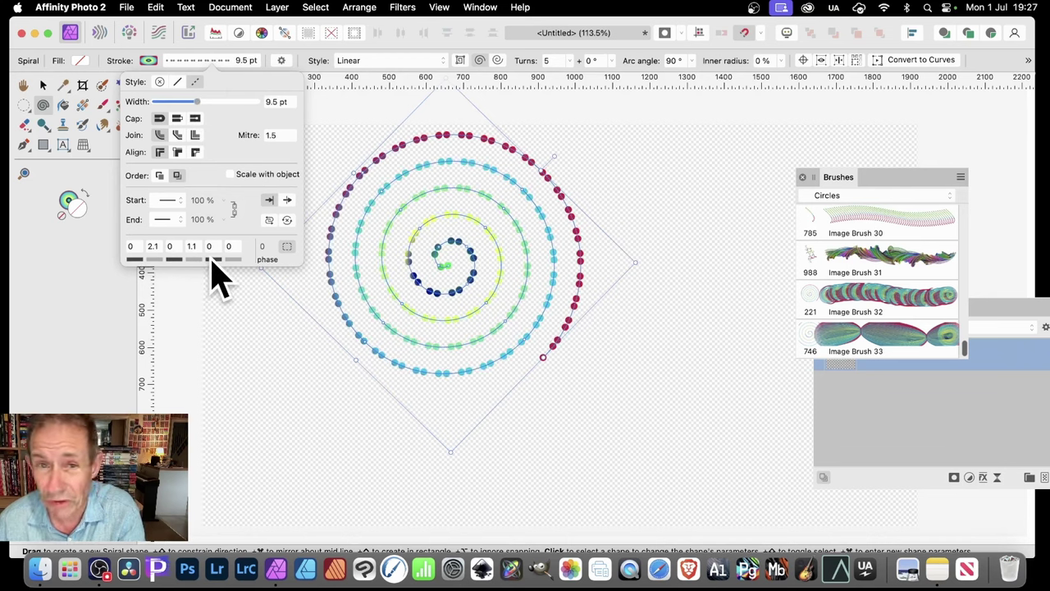
Step: Set the spiral to 11 turns, 101.6° arc angle and a 23% inner radius
{"action": "left_click", "coordinate": [569, 62]}
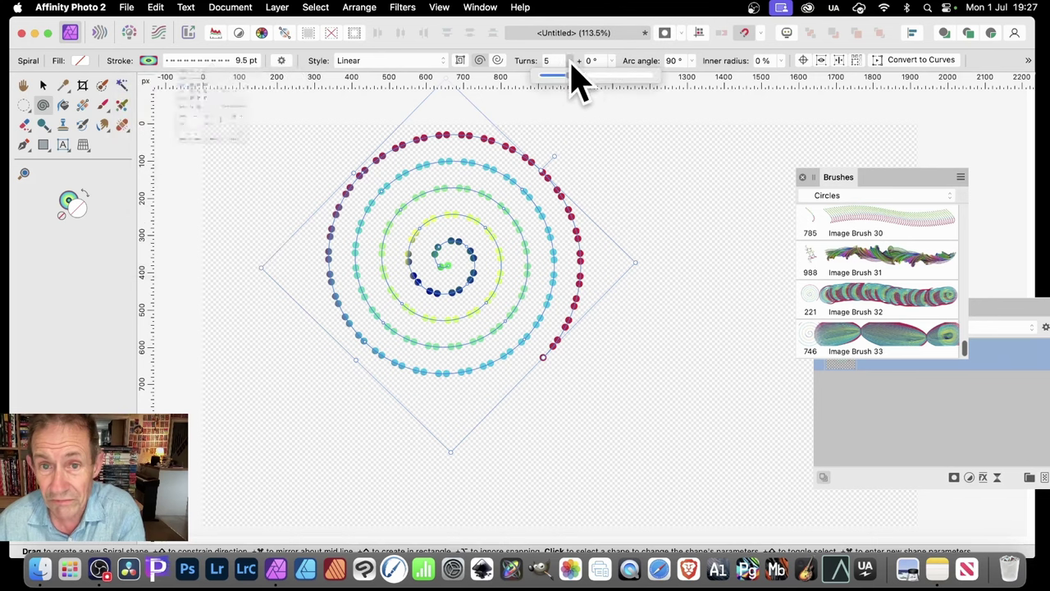
{"action": "left_click_drag", "start_coordinate": [576, 76], "coordinate": [607, 77]}
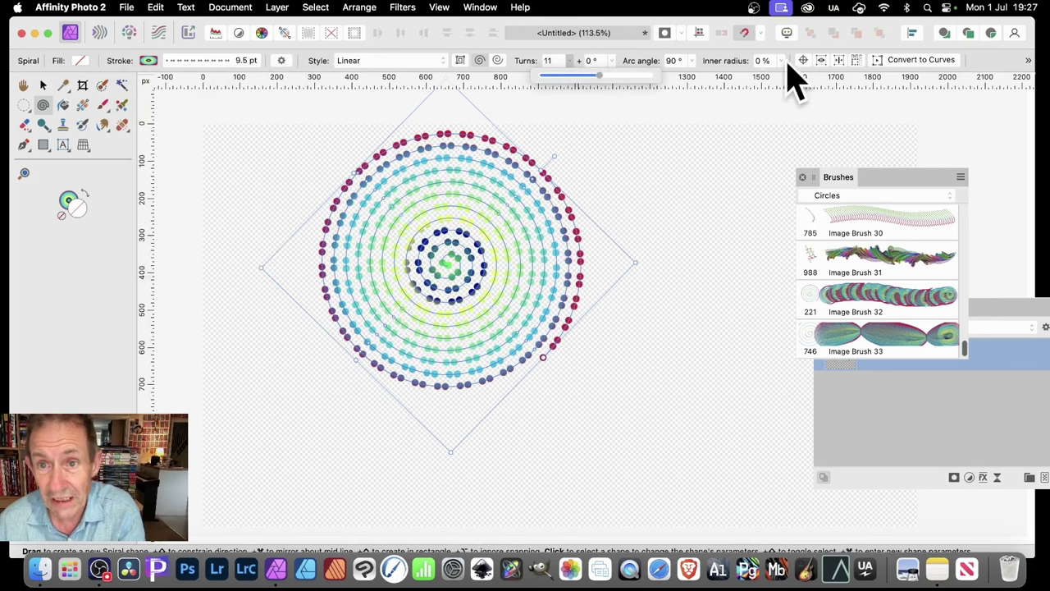
{"action": "left_click", "coordinate": [692, 63]}
{"action": "mouse_move", "coordinate": [693, 76]}
{"action": "left_mouse_down"}
{"action": "mouse_move", "coordinate": [714, 75]}
{"action": "mouse_move", "coordinate": [693, 76]}
{"action": "left_mouse_up"}
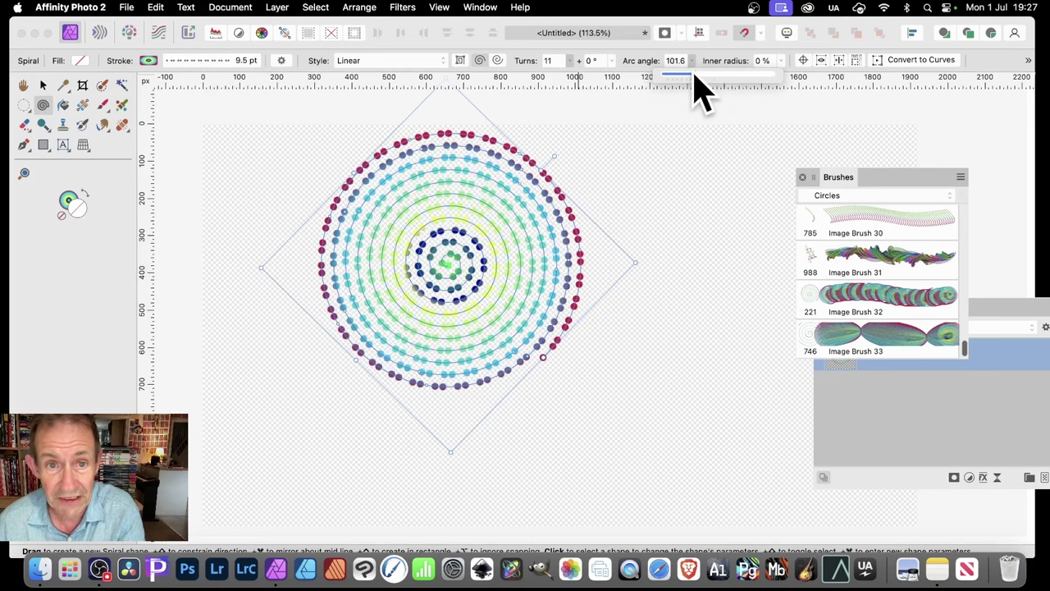
{"action": "left_click", "coordinate": [780, 62]}
{"action": "left_click_drag", "start_coordinate": [785, 76], "coordinate": [810, 78]}
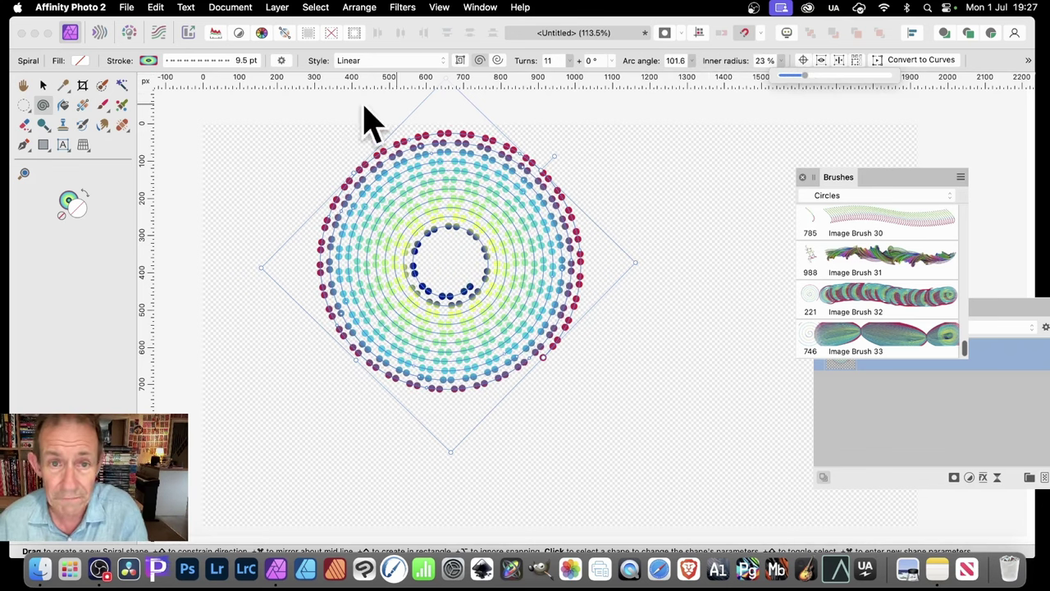
Step: Try several gradient swatches on the spiral's stroke and settle on the orange-yellow radial one
{"action": "left_click", "coordinate": [149, 61]}
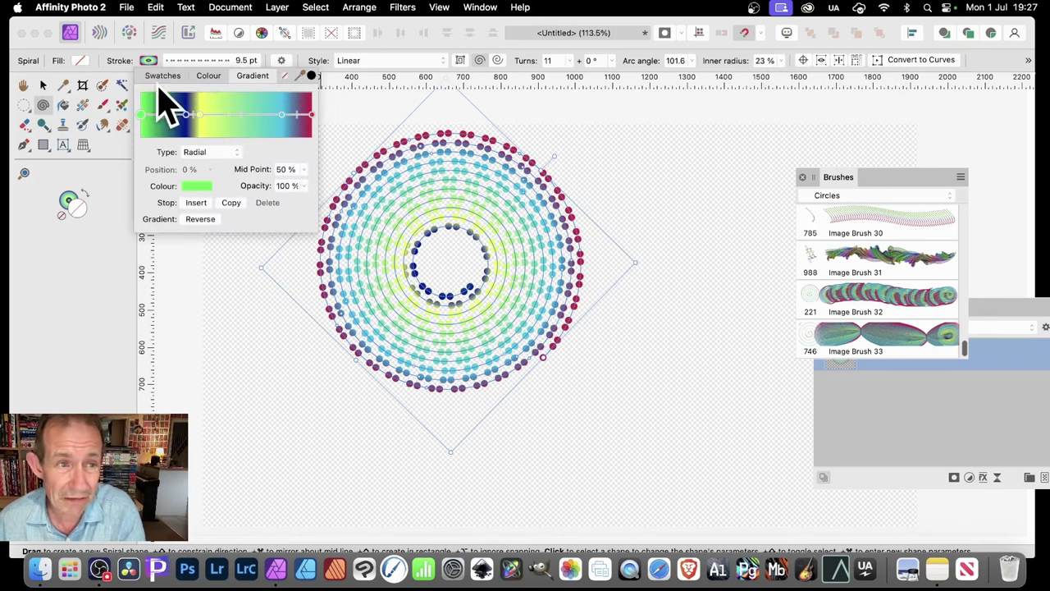
{"action": "left_click", "coordinate": [164, 77]}
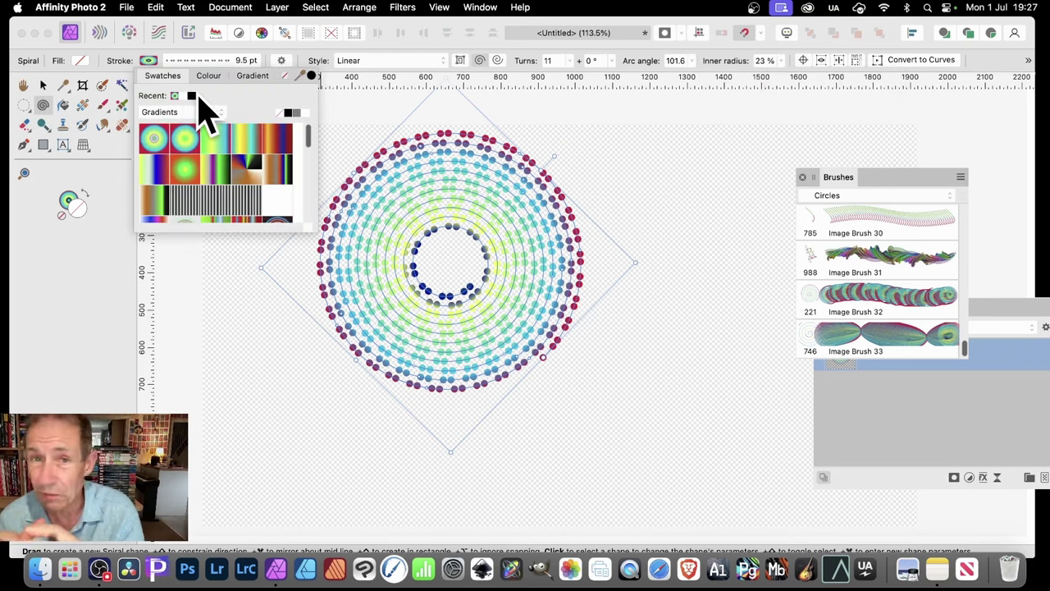
{"action": "left_click", "coordinate": [288, 146]}
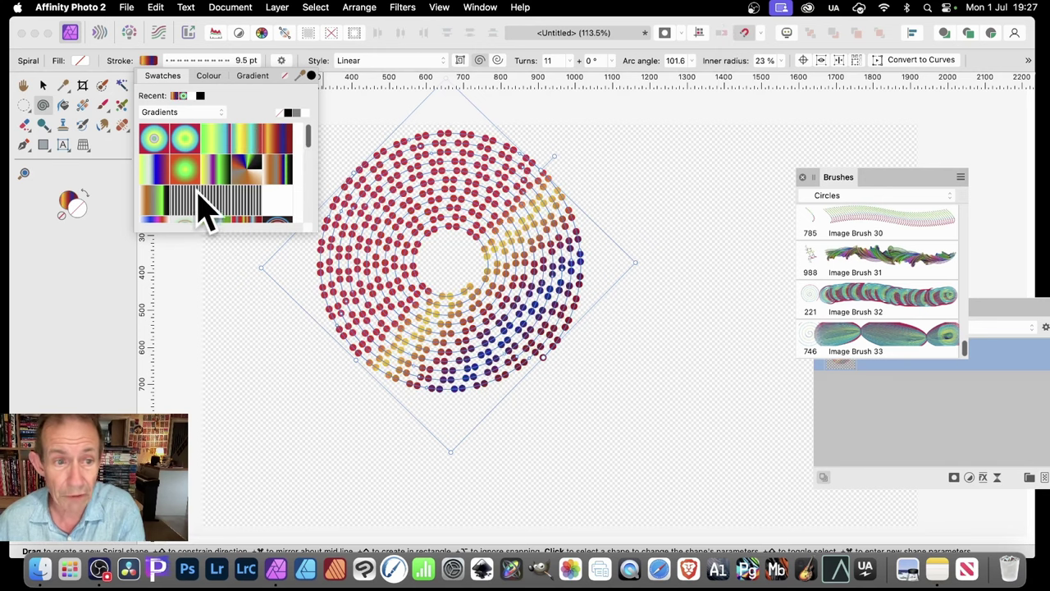
{"action": "left_click", "coordinate": [251, 172]}
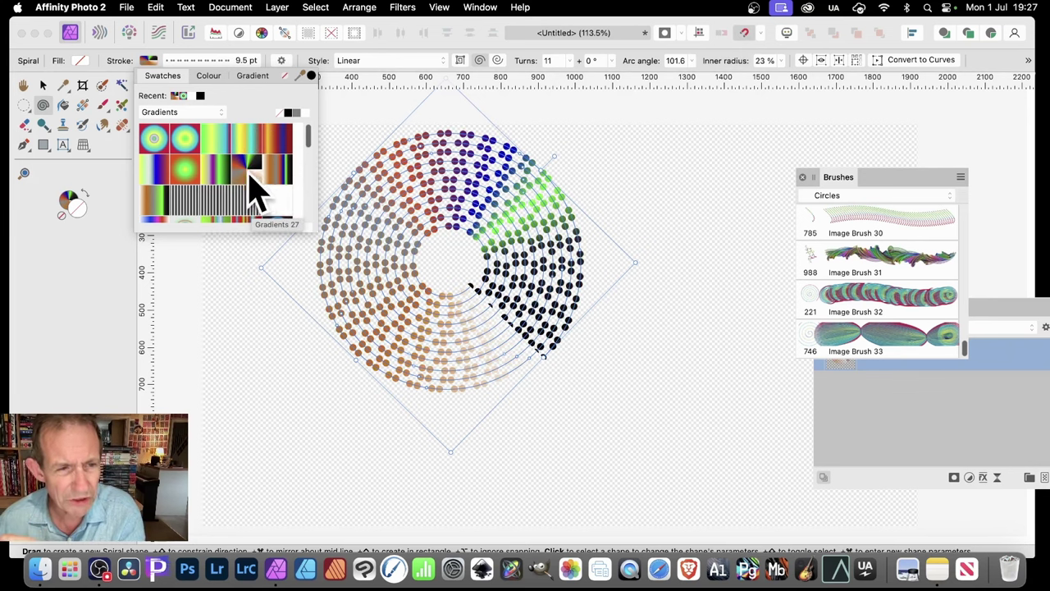
{"action": "left_click", "coordinate": [215, 197]}
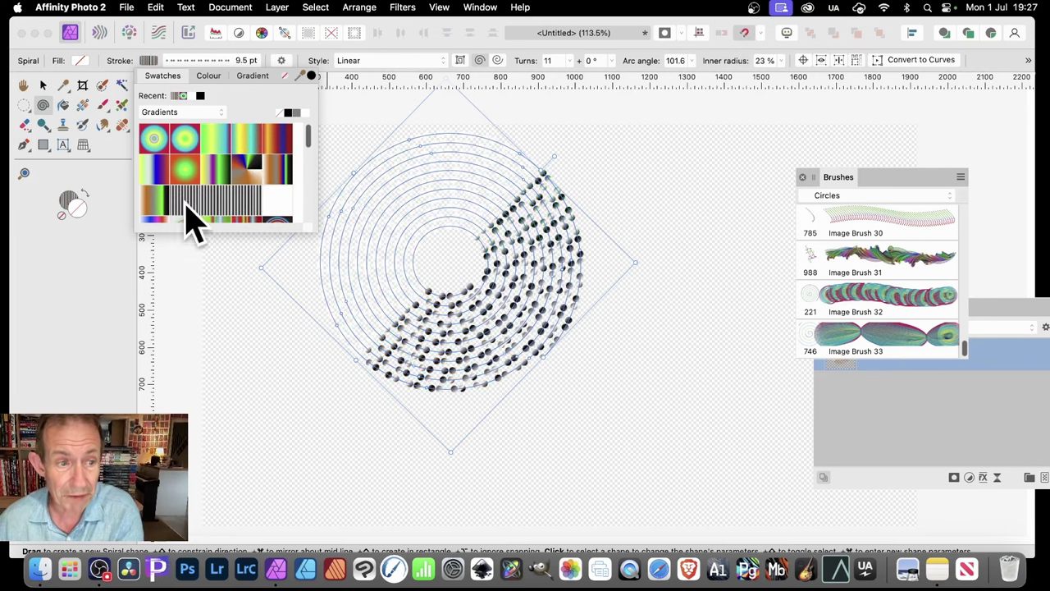
{"action": "scroll", "coordinate": [188, 217], "scroll_direction": "down", "scroll_amount": 5}
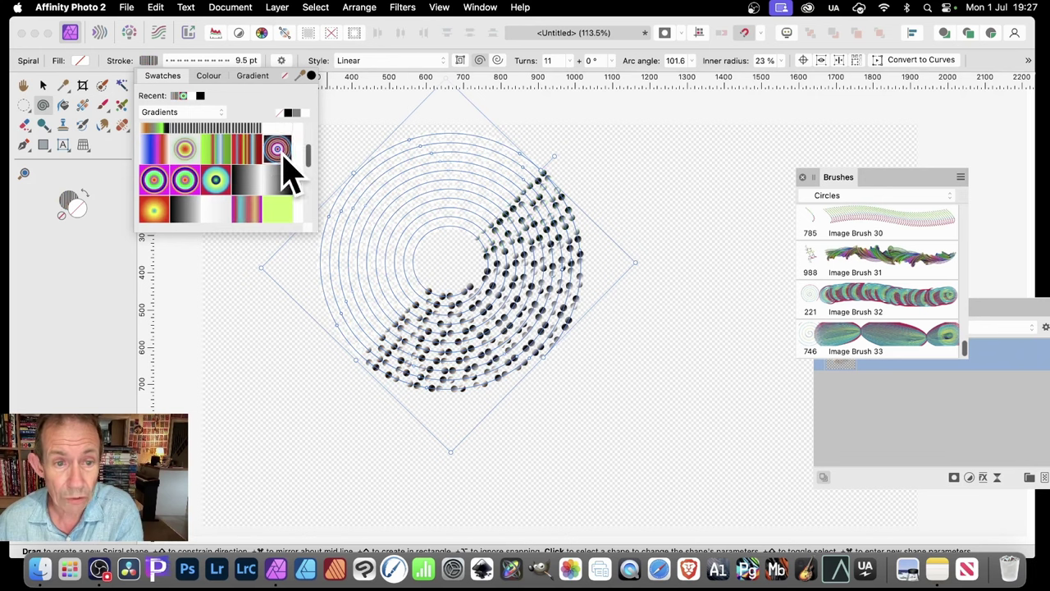
{"action": "left_click", "coordinate": [279, 150]}
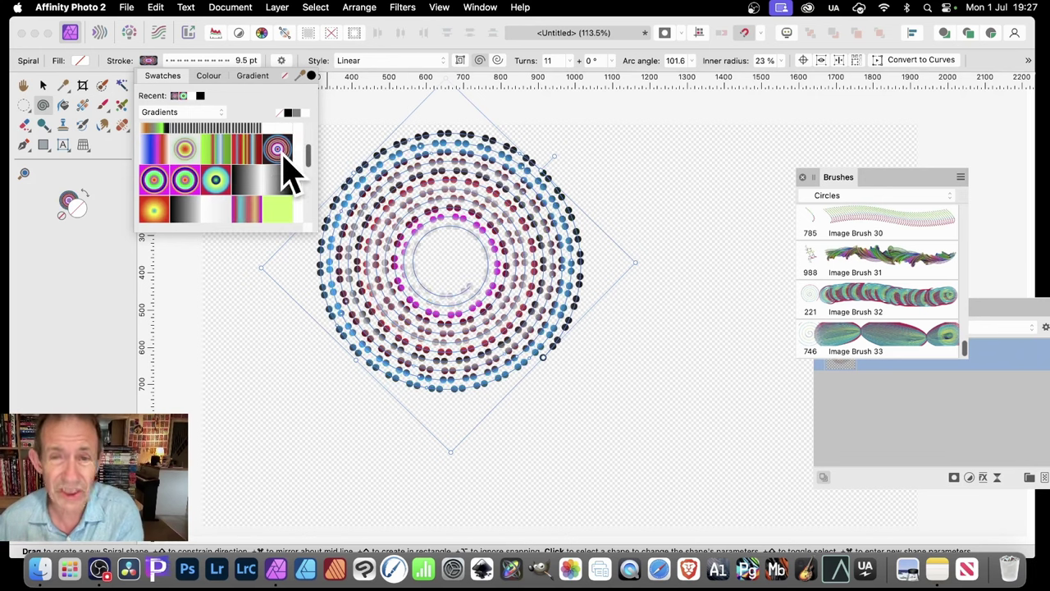
{"action": "left_click", "coordinate": [152, 215]}
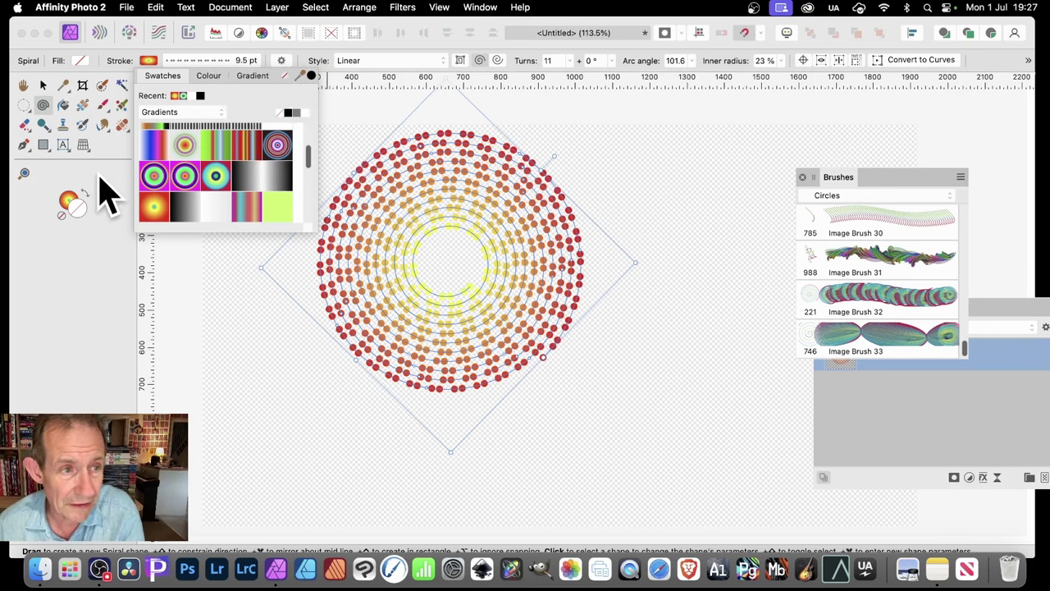
{"action": "left_click", "coordinate": [120, 156]}
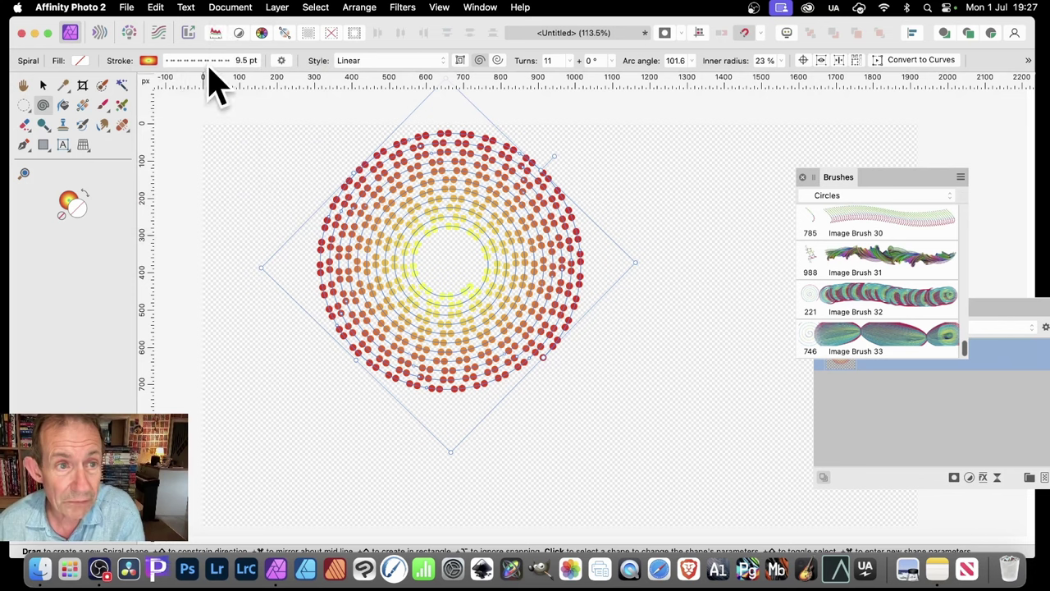
{"action": "left_click", "coordinate": [210, 64]}
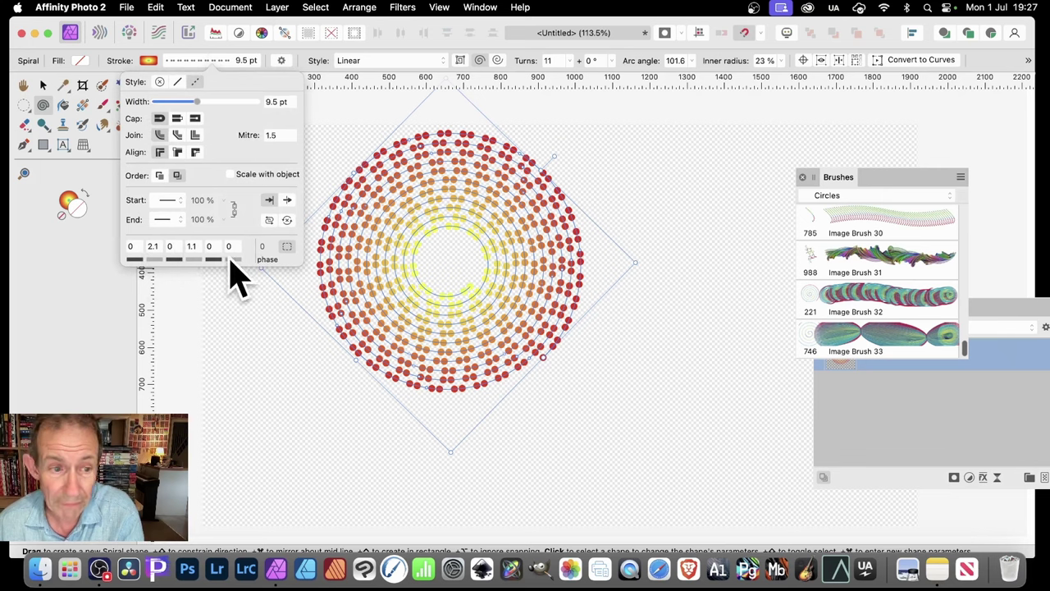
Step: Raise the sixth dash value in the Stroke settings to 0.7
{"action": "mouse_move", "coordinate": [229, 260]}
{"action": "left_mouse_down"}
{"action": "mouse_move", "coordinate": [247, 262]}
{"action": "mouse_move", "coordinate": [220, 261]}
{"action": "mouse_move", "coordinate": [245, 261]}
{"action": "left_mouse_up"}
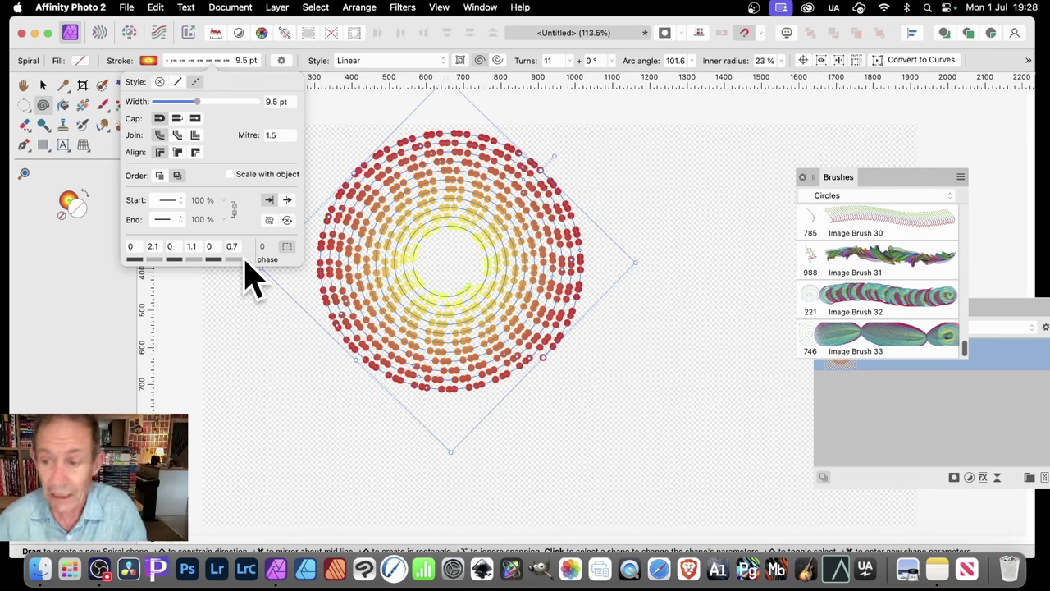
Step: Add a 3D effect with 13.2 px radius and a 5 px Pillow Bevel/Emboss to the spiral
{"action": "left_click", "coordinate": [1015, 320]}
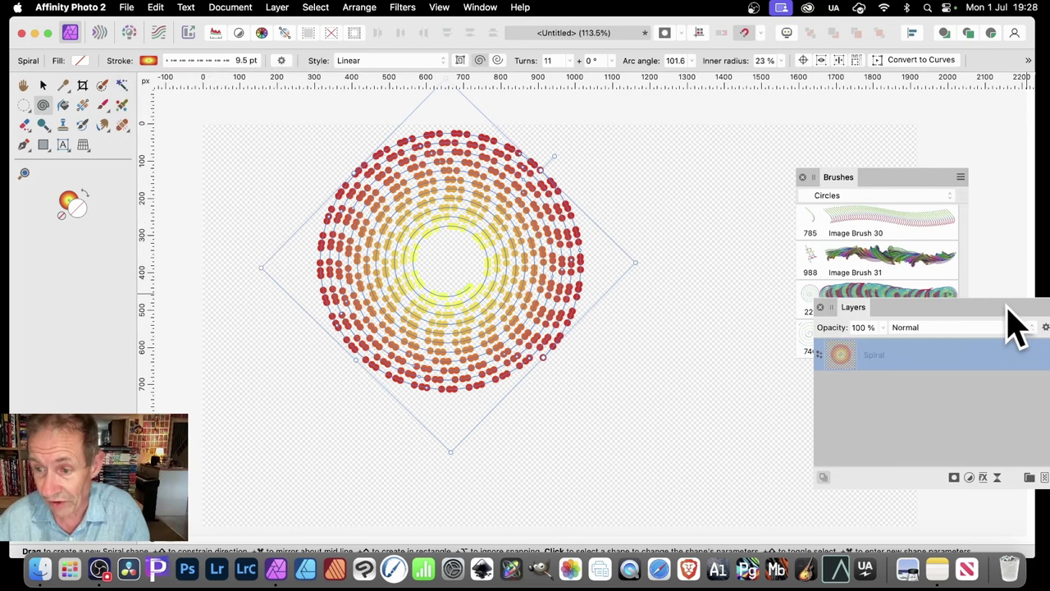
{"action": "mouse_move", "coordinate": [1015, 320]}
{"action": "left_mouse_down"}
{"action": "mouse_move", "coordinate": [938, 265]}
{"action": "mouse_move", "coordinate": [968, 206]}
{"action": "mouse_move", "coordinate": [800, 172]}
{"action": "left_mouse_up"}
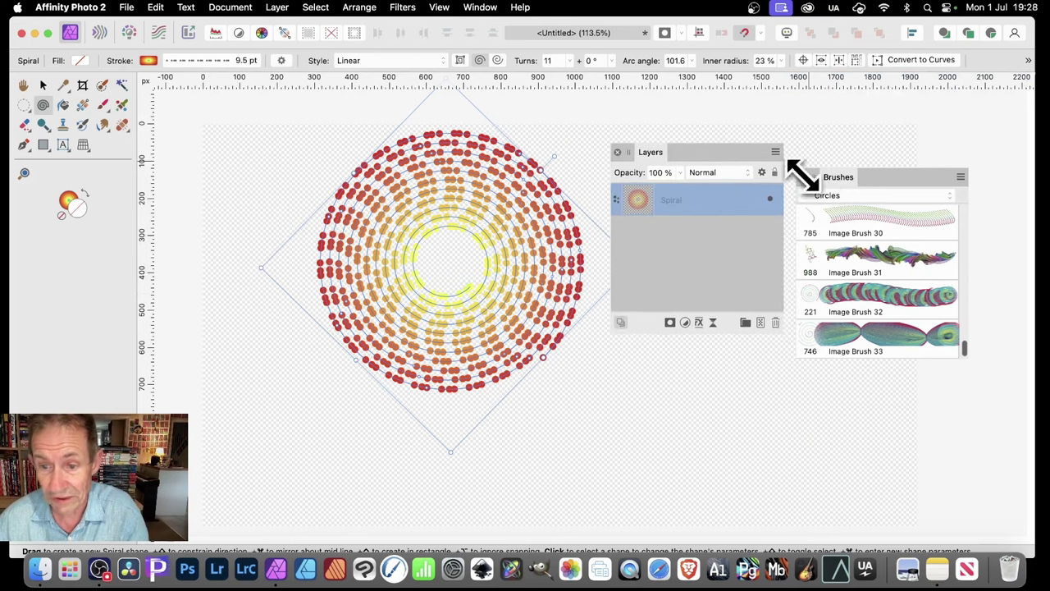
{"action": "left_click", "coordinate": [700, 324]}
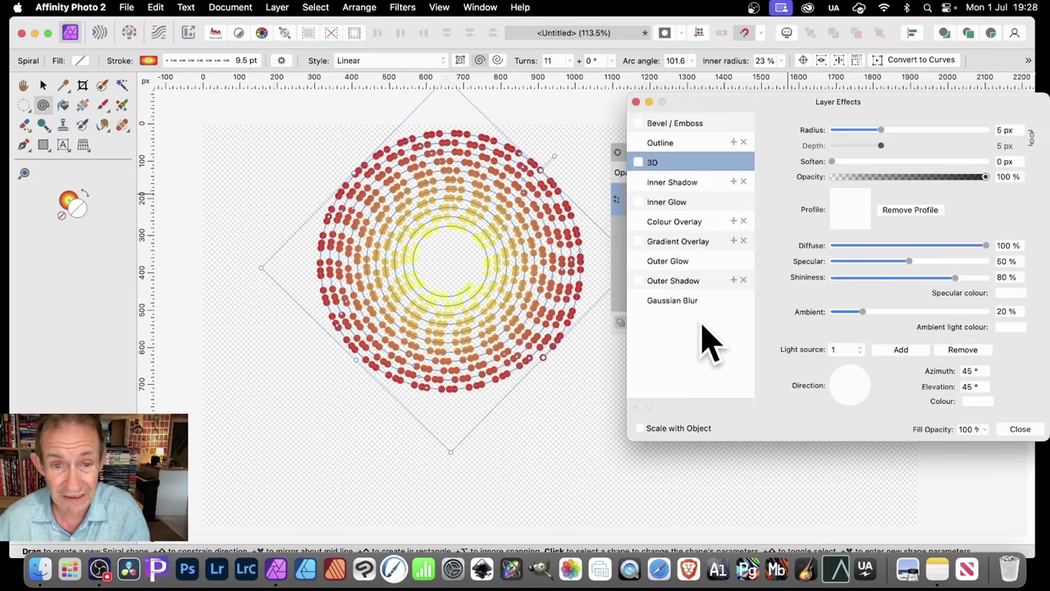
{"action": "left_click", "coordinate": [651, 163]}
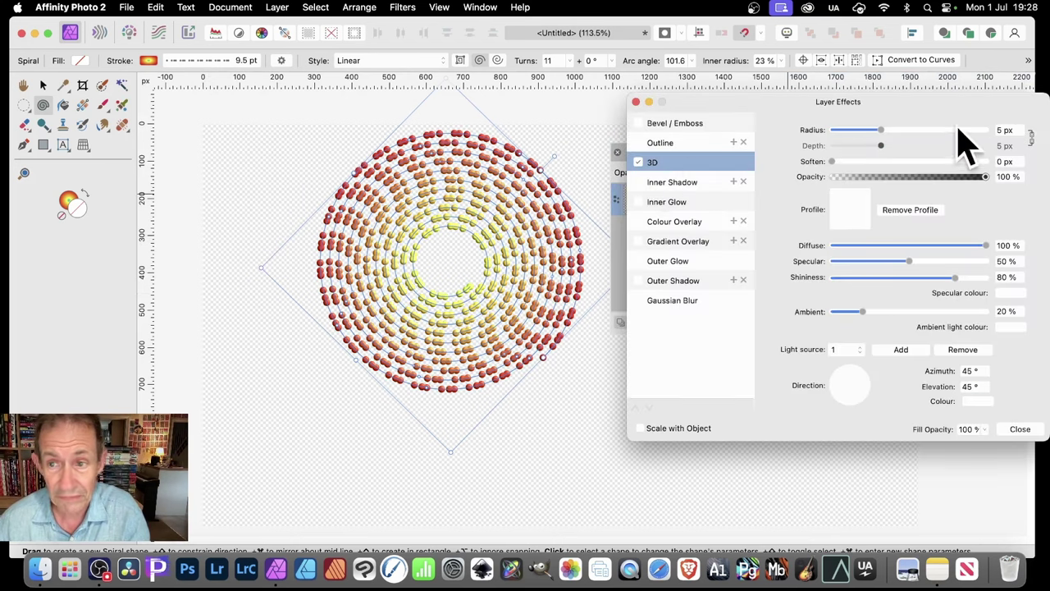
{"action": "left_click_drag", "start_coordinate": [882, 131], "coordinate": [909, 139]}
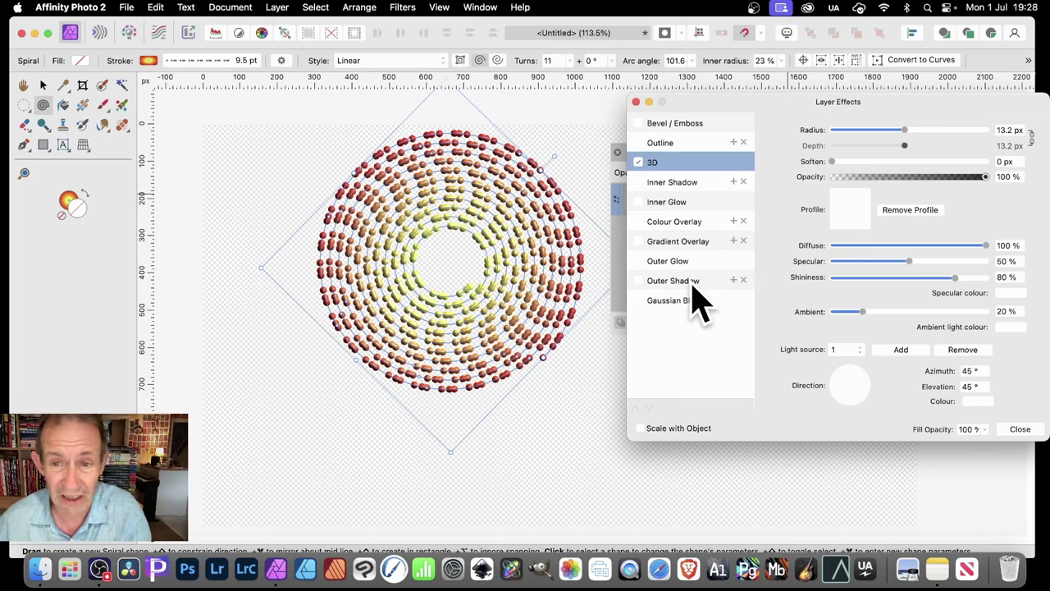
{"action": "left_click", "coordinate": [639, 123]}
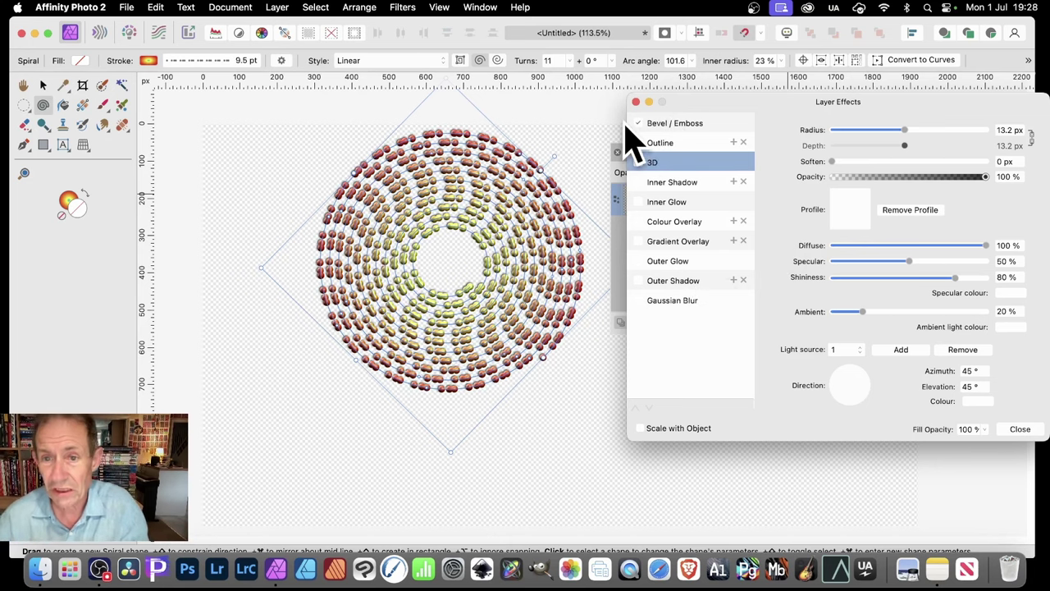
{"action": "left_click", "coordinate": [694, 124]}
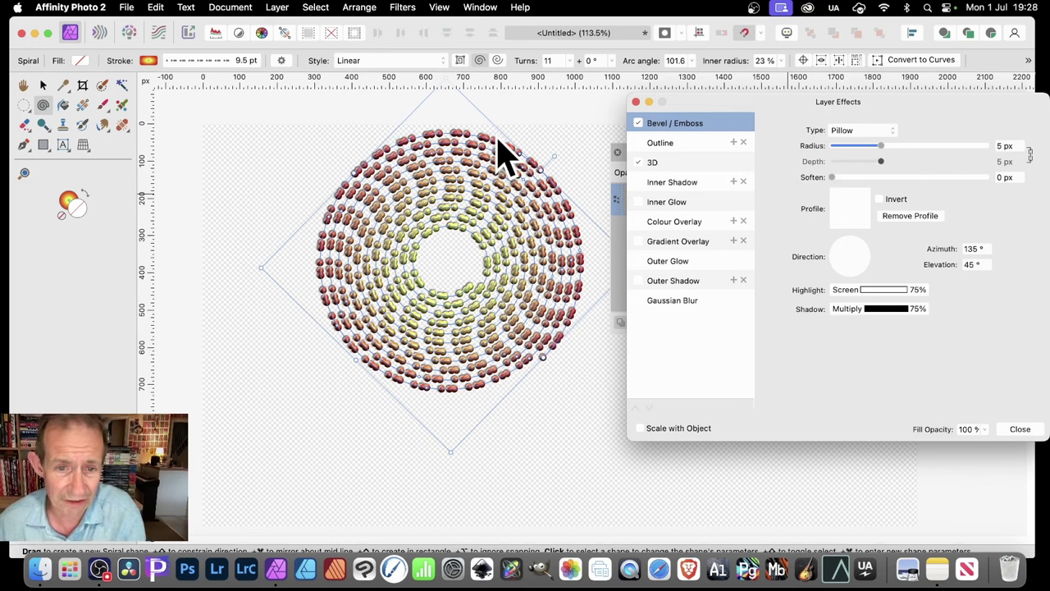
{"action": "left_click", "coordinate": [1017, 429]}
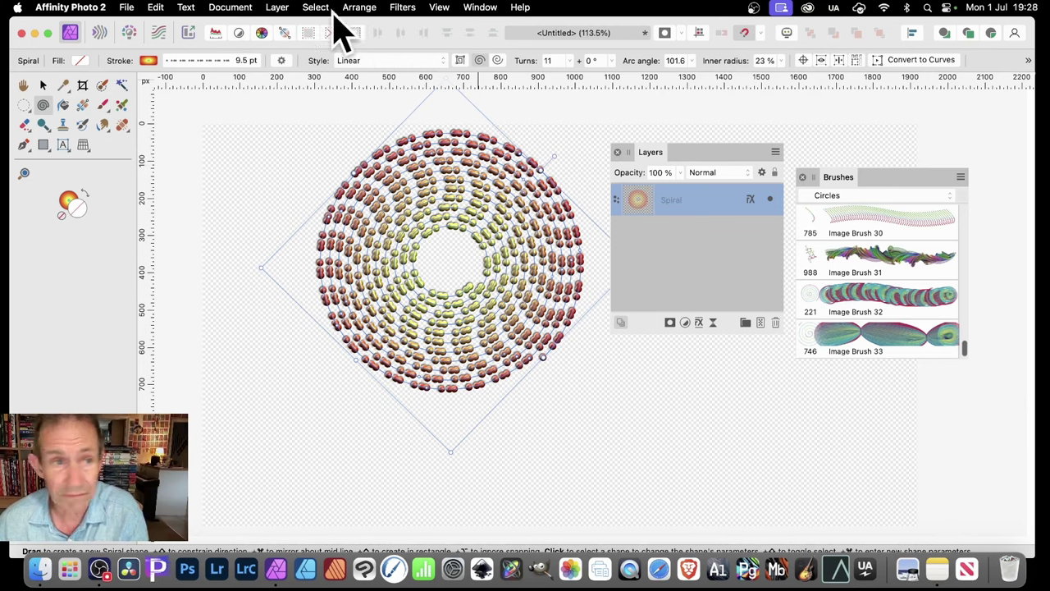
Step: Rasterise the spiral layer via Layer > Rasterise with Preserve layer FX left unticked
{"action": "left_click", "coordinate": [282, 7]}
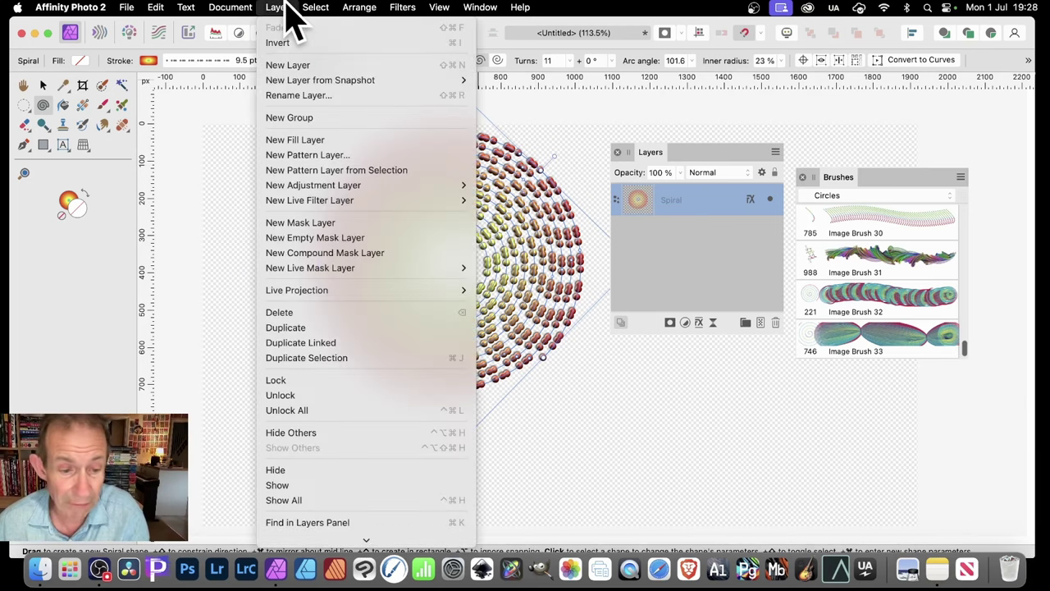
{"action": "scroll", "coordinate": [302, 460], "scroll_direction": "down", "scroll_amount": 5}
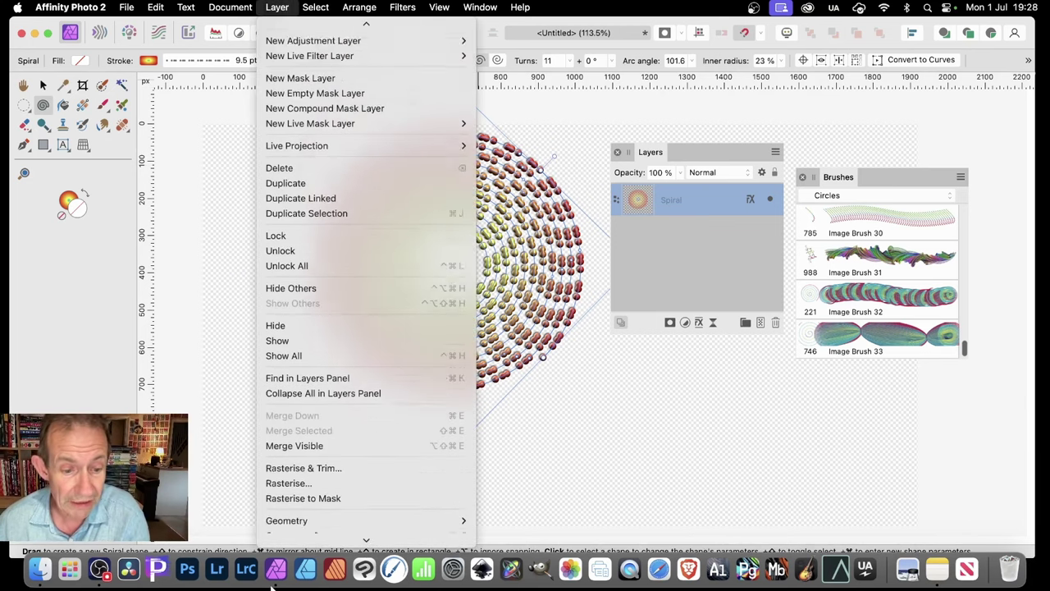
{"action": "left_click", "coordinate": [289, 453]}
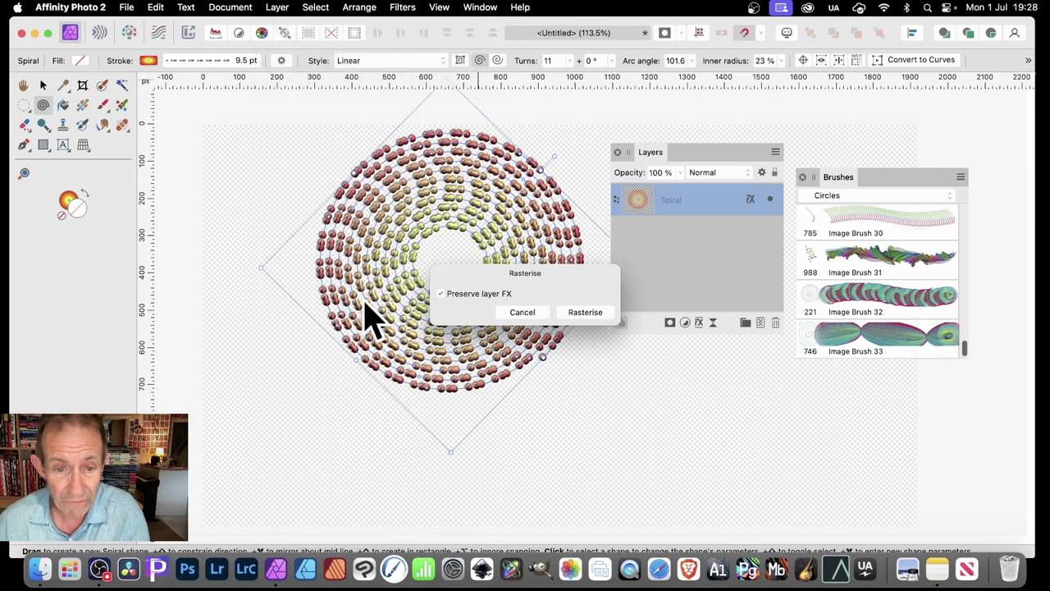
{"action": "left_click", "coordinate": [596, 312]}
{"action": "left_click_drag", "start_coordinate": [853, 185], "coordinate": [809, 145]}
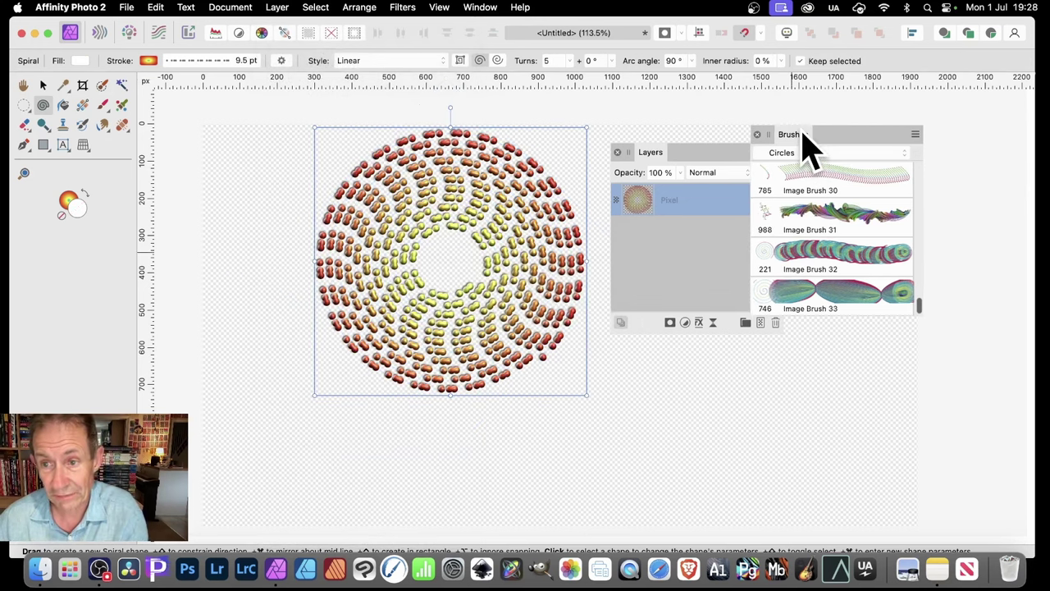
Step: Create Image Brush 34 from the rasterised spiral with New Brush From Selection
{"action": "left_click", "coordinate": [914, 135]}
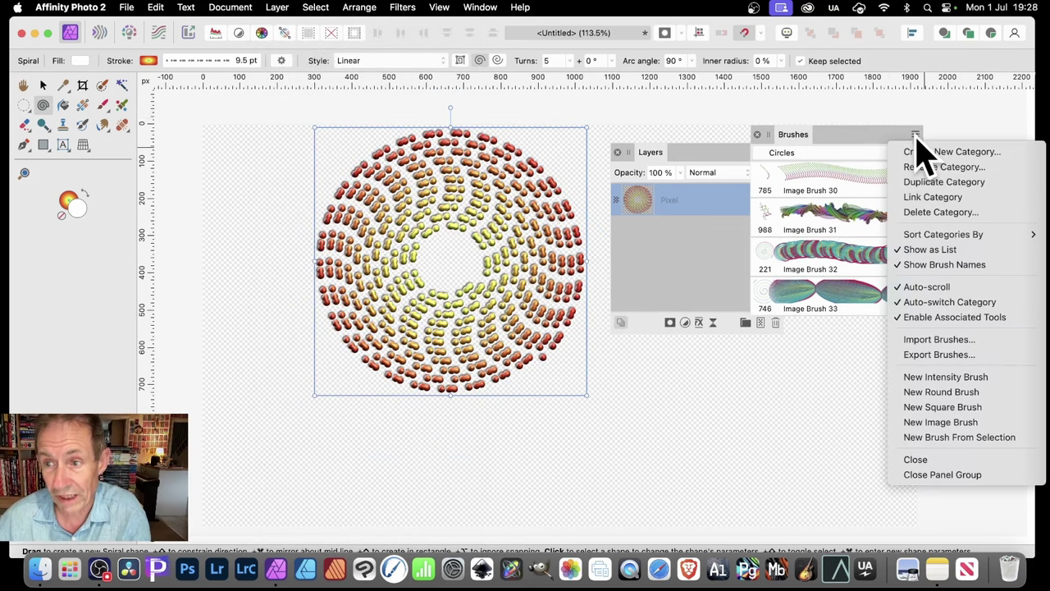
{"action": "left_click", "coordinate": [959, 437]}
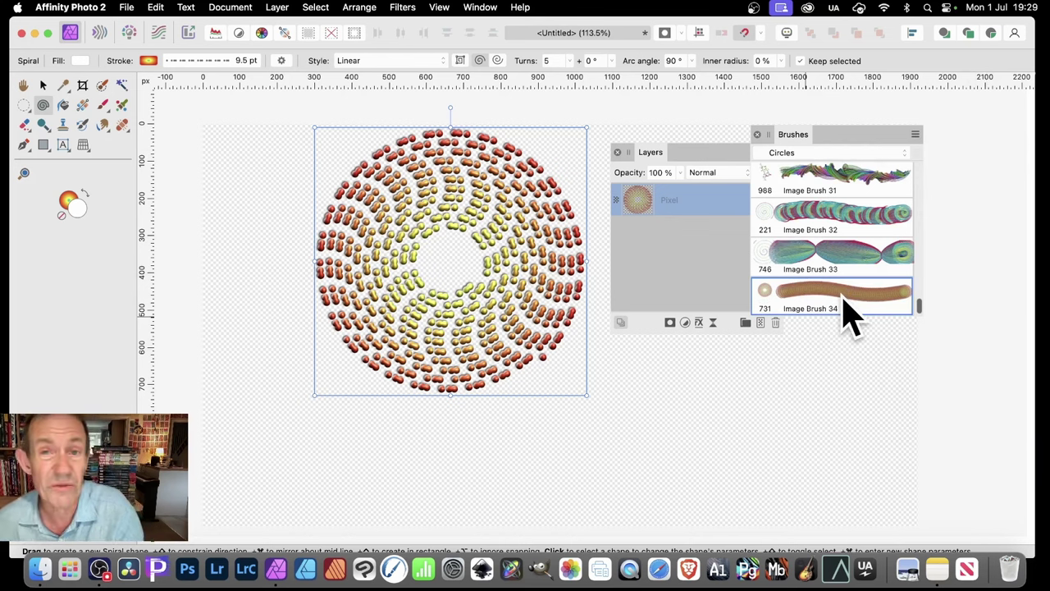
{"action": "key", "text": "Return"}
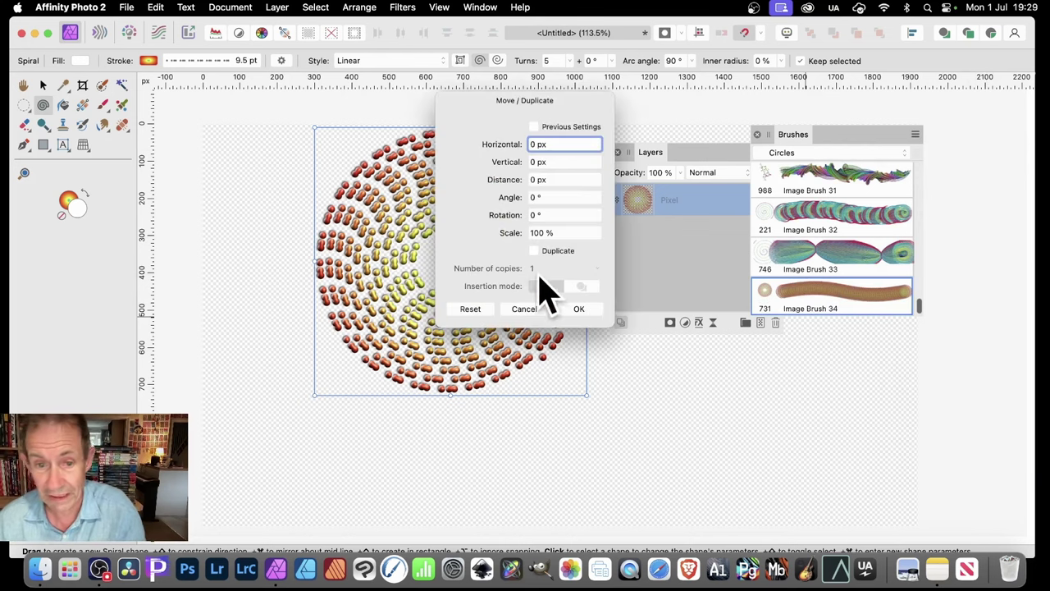
{"action": "left_click", "coordinate": [525, 307]}
Step: Delete the spiral from the canvas and open Image Brush 34's settings
{"action": "left_click", "coordinate": [43, 85]}
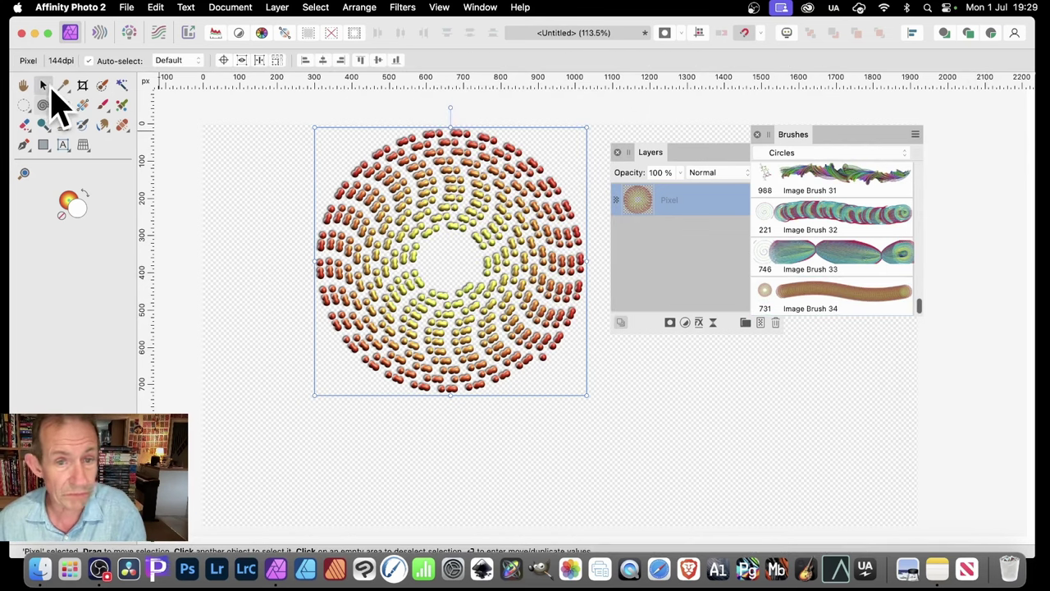
{"action": "key", "text": "Delete"}
{"action": "double_click", "coordinate": [823, 298]}
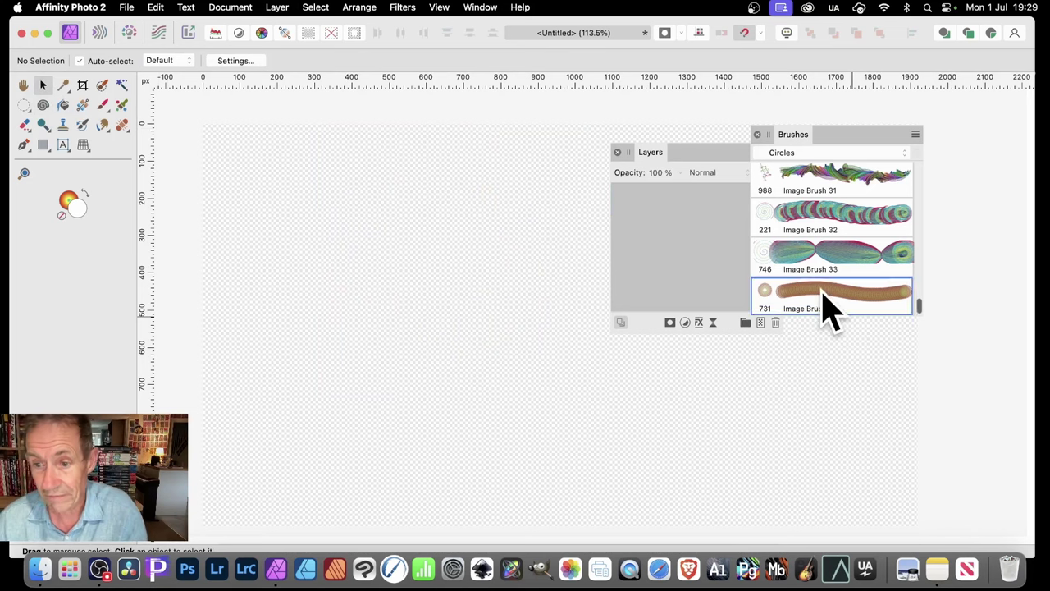
Step: Set Image Brush 34 to 353.5 px size and 1% spacing in the General tab
{"action": "left_click", "coordinate": [722, 94]}
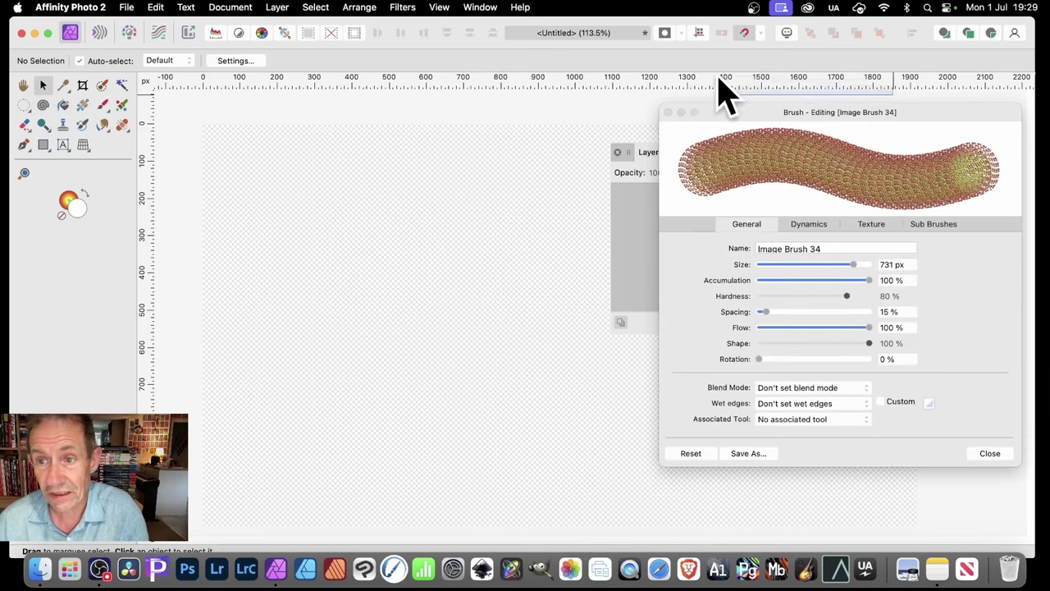
{"action": "left_click", "coordinate": [771, 127]}
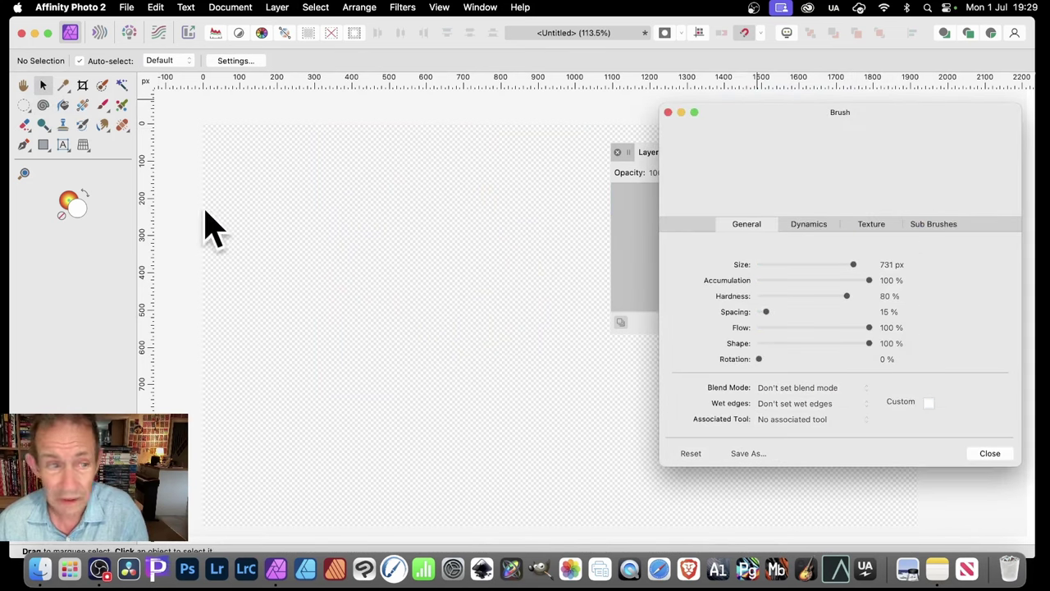
{"action": "left_click", "coordinate": [103, 106]}
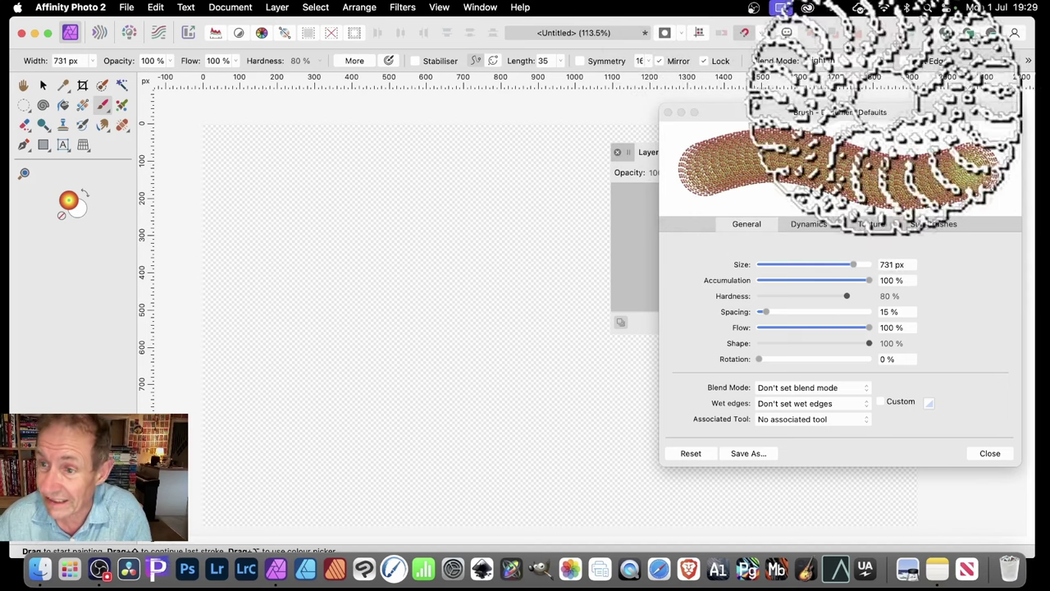
{"action": "left_click_drag", "start_coordinate": [886, 107], "coordinate": [697, 117]}
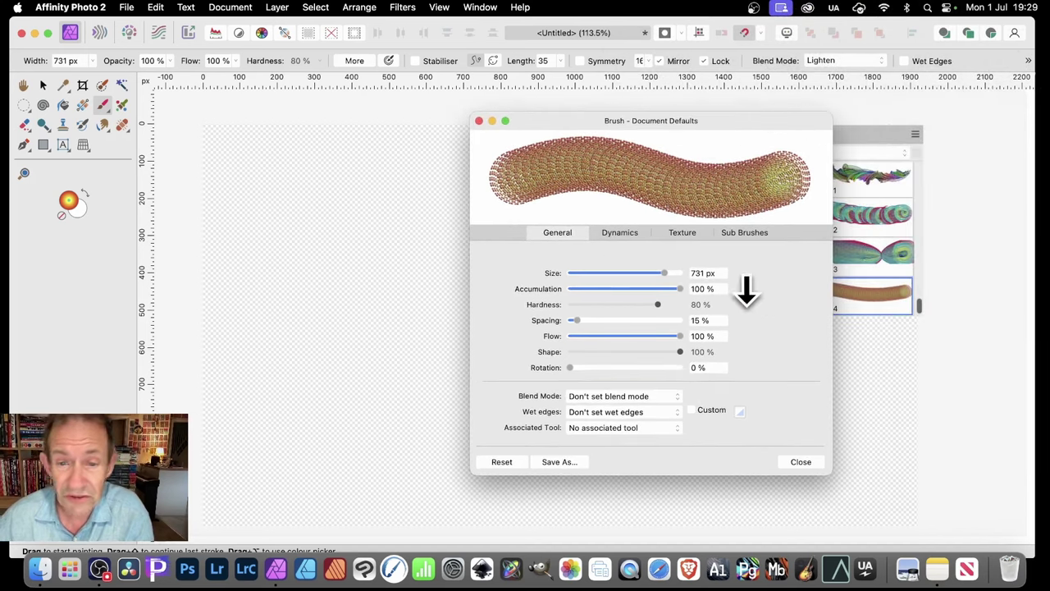
{"action": "left_click", "coordinate": [661, 273]}
{"action": "left_click_drag", "start_coordinate": [661, 273], "coordinate": [652, 273]}
{"action": "left_click_drag", "start_coordinate": [577, 320], "coordinate": [562, 323]}
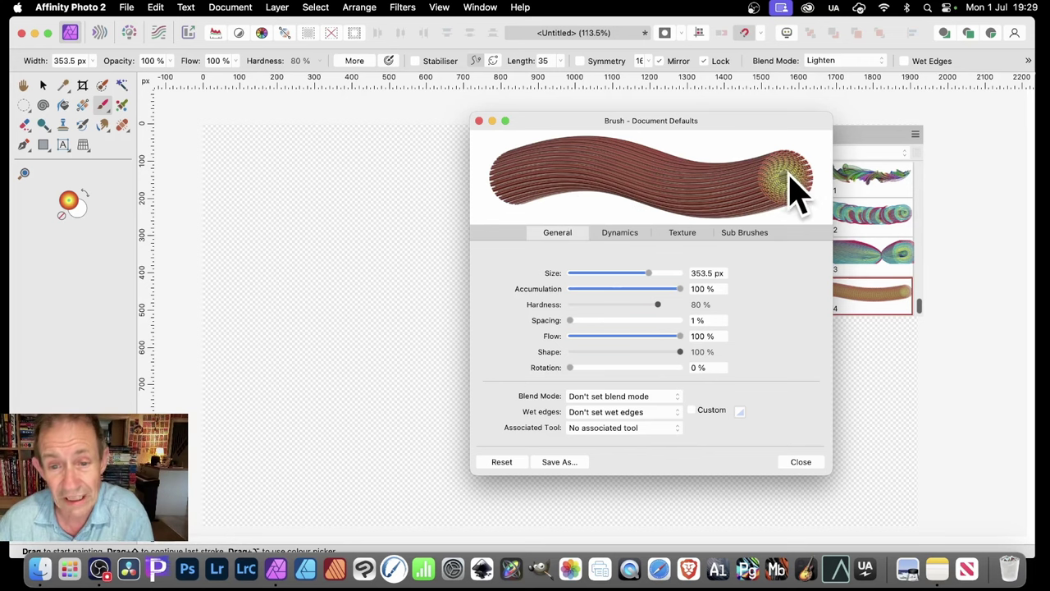
{"action": "left_click", "coordinate": [621, 233]}
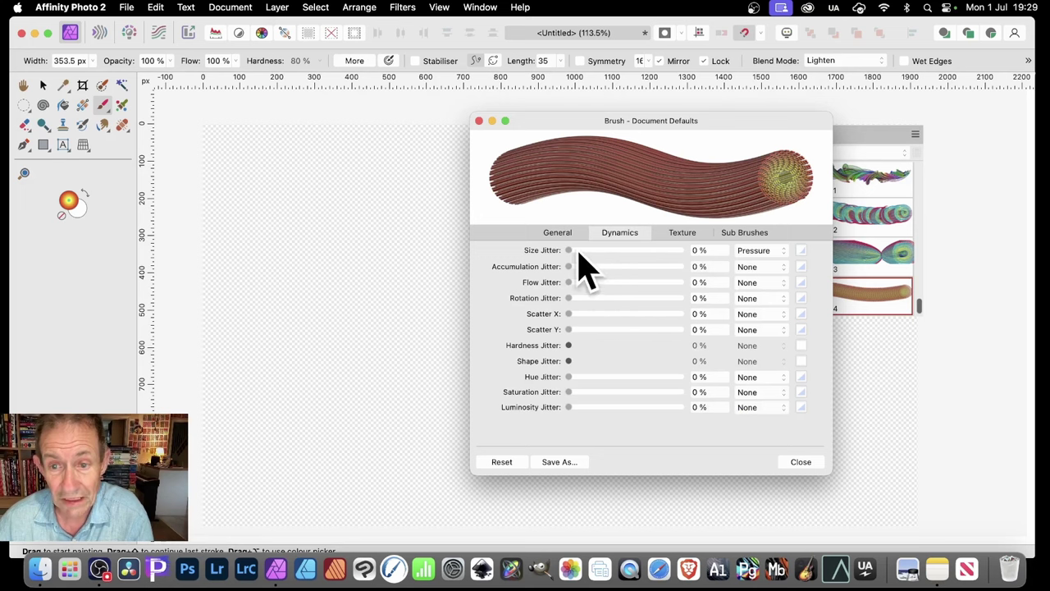
Step: Set the brush's size jitter to 32%, controlled by stroke Distance
{"action": "left_click_drag", "start_coordinate": [580, 253], "coordinate": [612, 256]}
{"action": "left_click", "coordinate": [761, 255]}
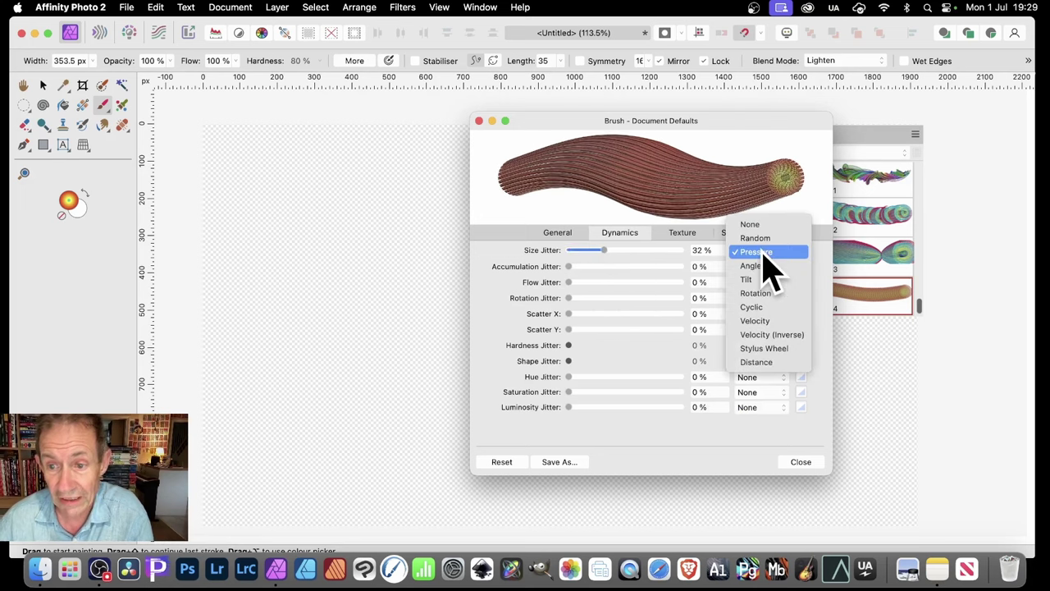
{"action": "left_click", "coordinate": [776, 362]}
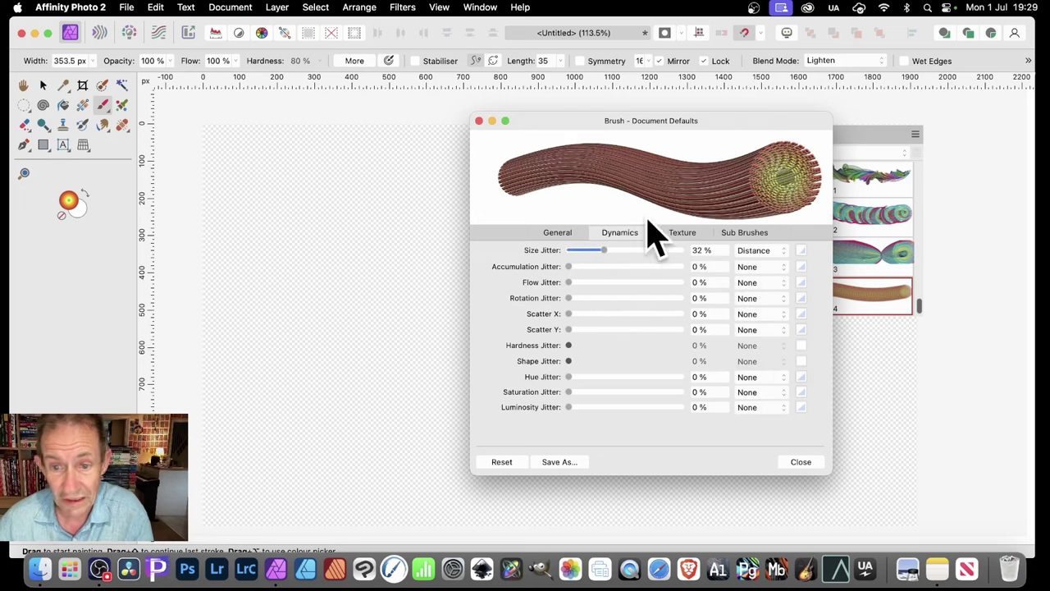
Step: Shape the size jitter response curve into a smooth wave with several peaks
{"action": "left_click", "coordinate": [803, 251]}
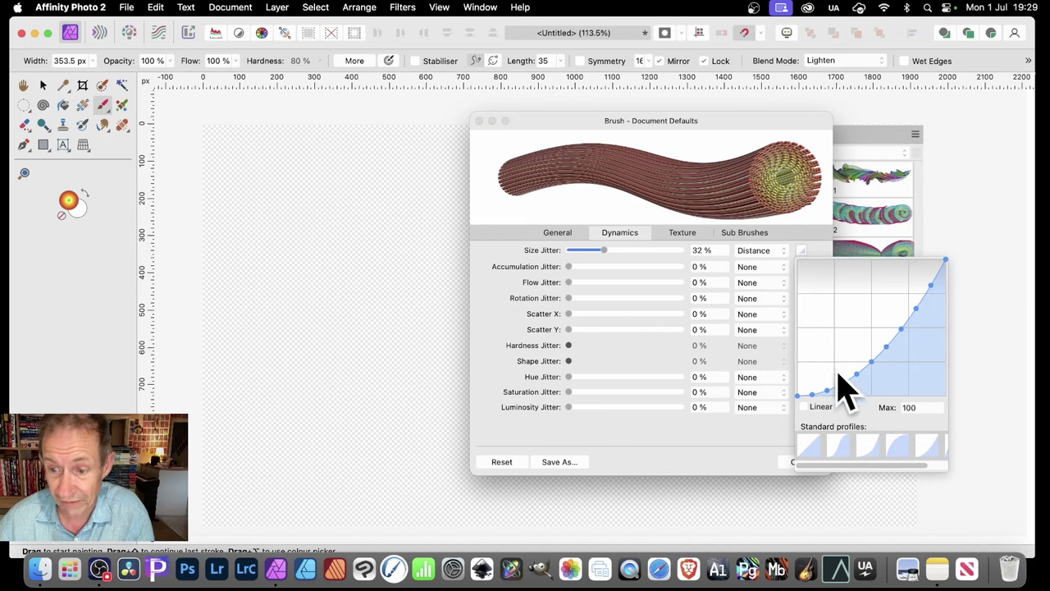
{"action": "mouse_move", "coordinate": [828, 390]}
{"action": "left_mouse_down"}
{"action": "mouse_move", "coordinate": [820, 317]}
{"action": "mouse_move", "coordinate": [818, 349]}
{"action": "mouse_move", "coordinate": [869, 324]}
{"action": "mouse_move", "coordinate": [867, 311]}
{"action": "mouse_move", "coordinate": [918, 276]}
{"action": "mouse_move", "coordinate": [906, 293]}
{"action": "left_mouse_up"}
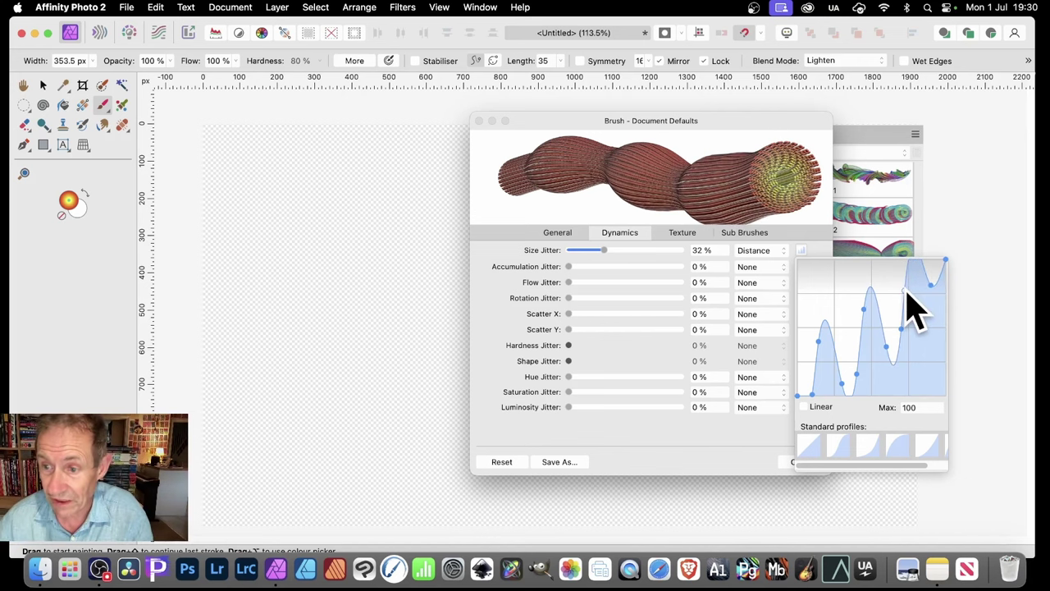
{"action": "left_click_drag", "start_coordinate": [906, 289], "coordinate": [909, 298]}
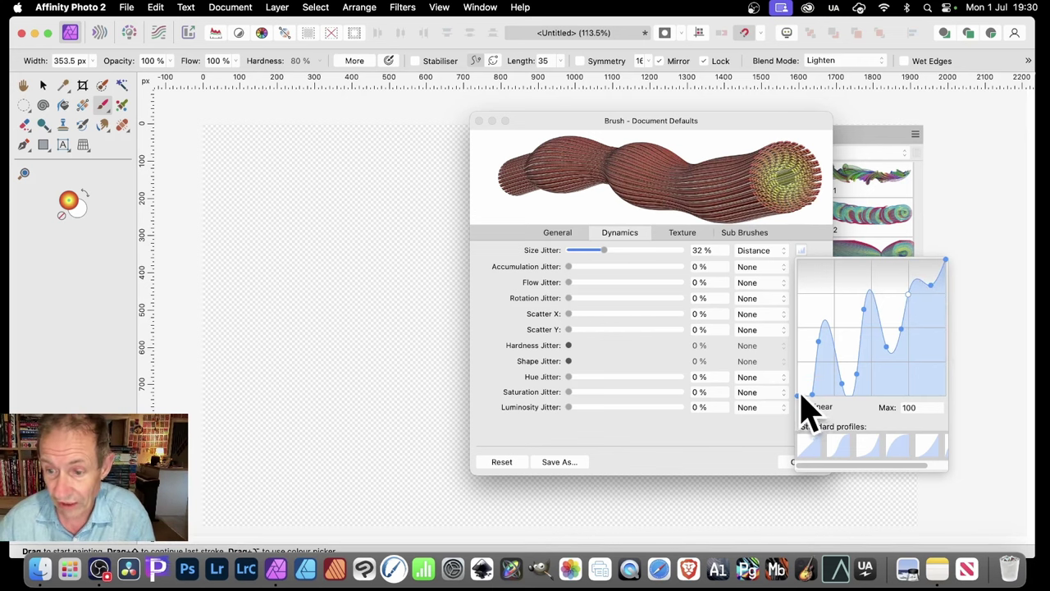
{"action": "mouse_move", "coordinate": [801, 393]}
{"action": "left_mouse_down"}
{"action": "mouse_move", "coordinate": [806, 331]}
{"action": "mouse_move", "coordinate": [805, 376]}
{"action": "mouse_move", "coordinate": [807, 356]}
{"action": "left_mouse_up"}
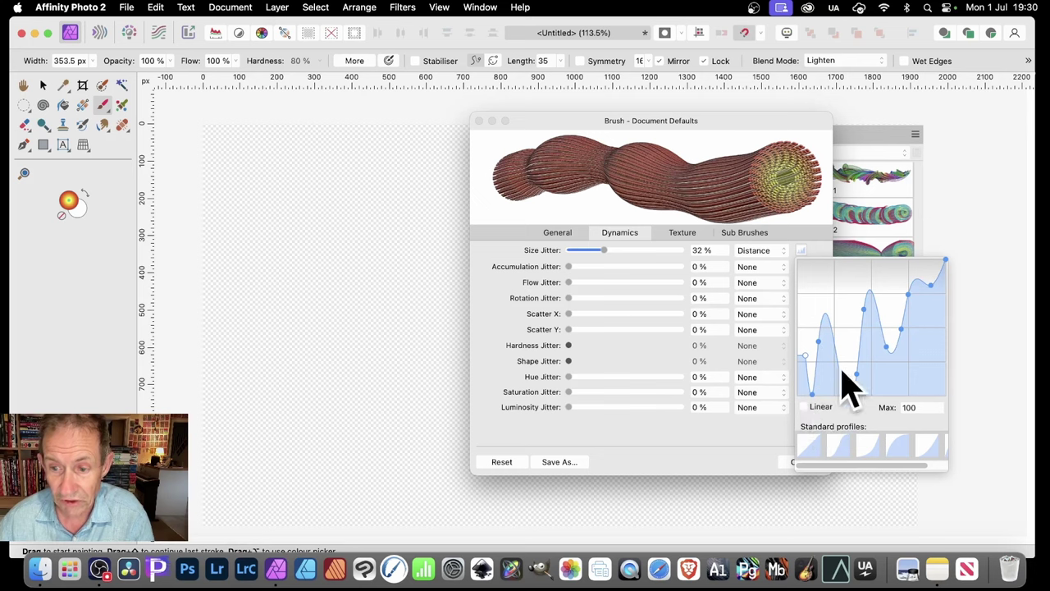
{"action": "left_click", "coordinate": [805, 408]}
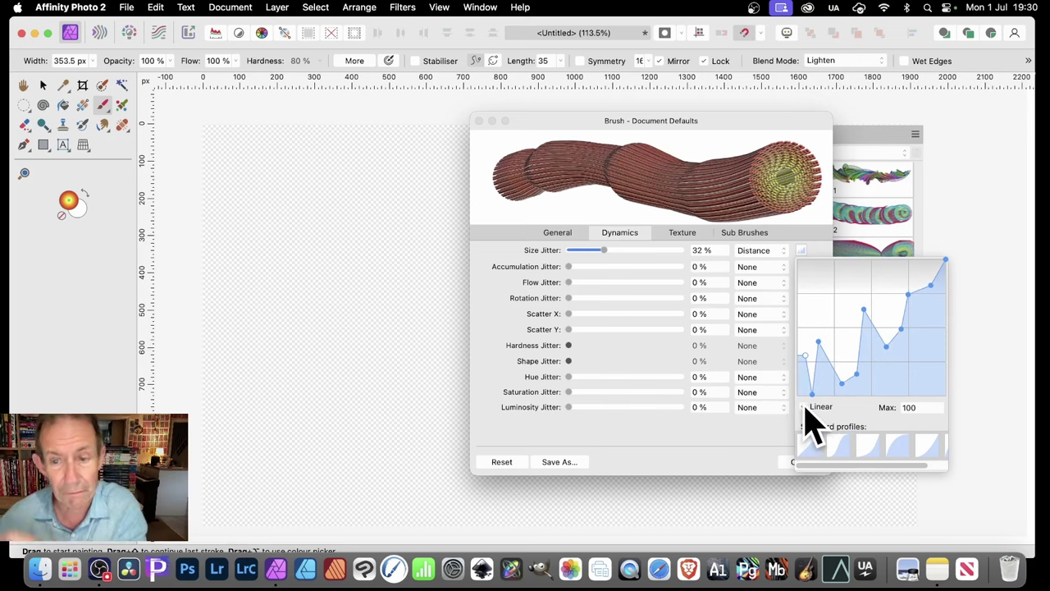
{"action": "left_click", "coordinate": [805, 408]}
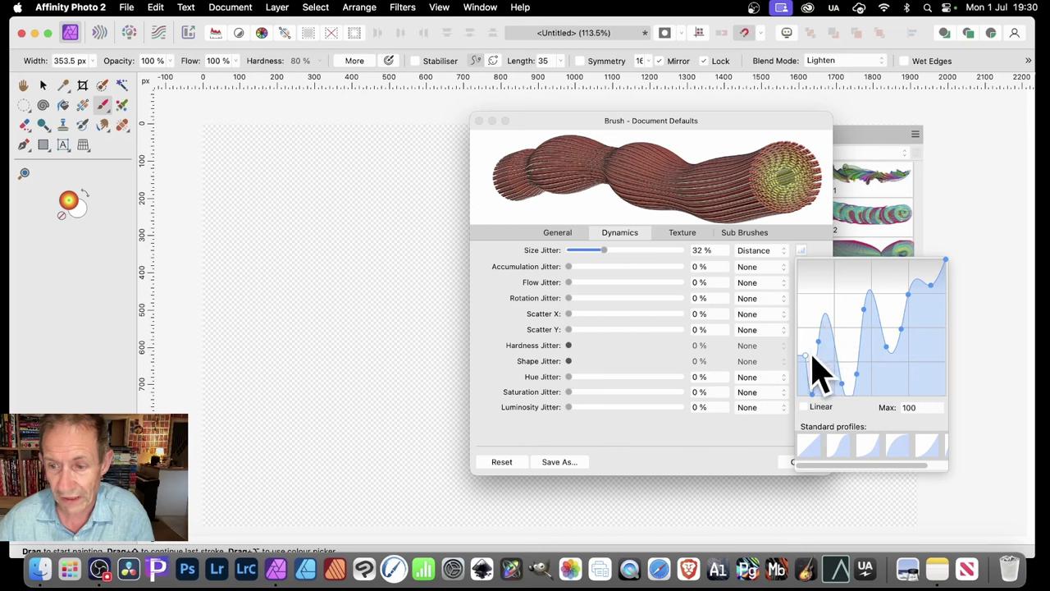
{"action": "left_click_drag", "start_coordinate": [812, 374], "coordinate": [787, 307]}
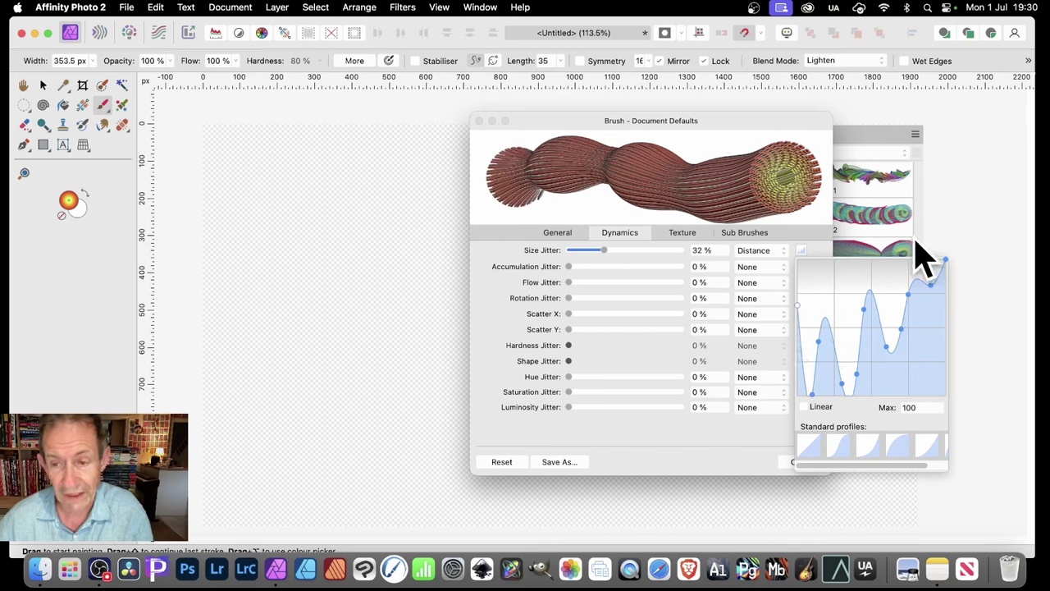
{"action": "left_click", "coordinate": [694, 437]}
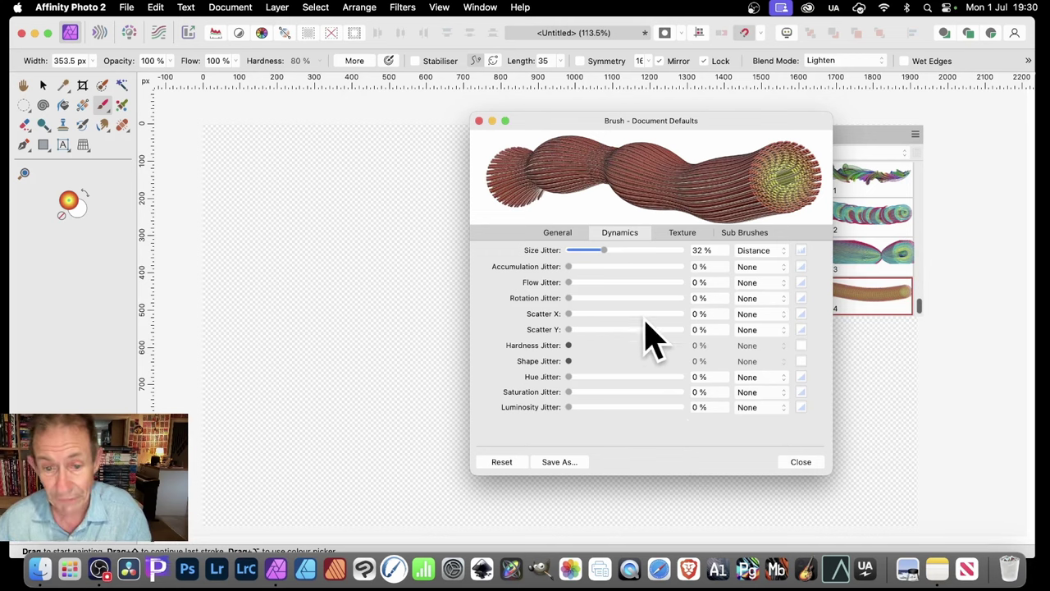
Step: Set rotation jitter to 100% with the Cyclic controller
{"action": "mouse_move", "coordinate": [576, 300]}
{"action": "left_mouse_down"}
{"action": "mouse_move", "coordinate": [694, 300]}
{"action": "mouse_move", "coordinate": [515, 316]}
{"action": "mouse_move", "coordinate": [776, 320]}
{"action": "left_mouse_up"}
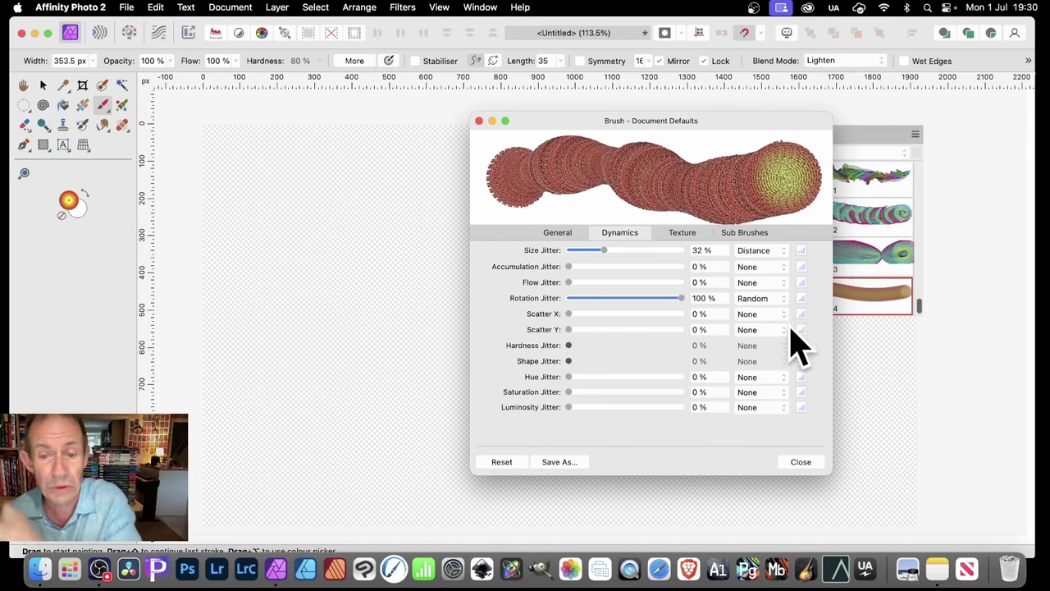
{"action": "left_click", "coordinate": [761, 298]}
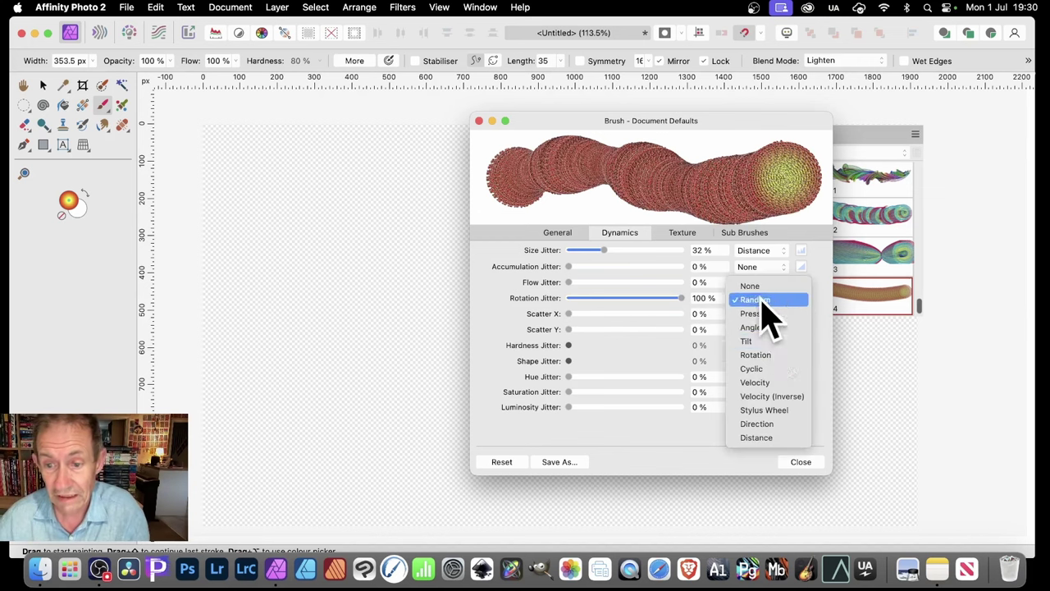
{"action": "left_click", "coordinate": [762, 368]}
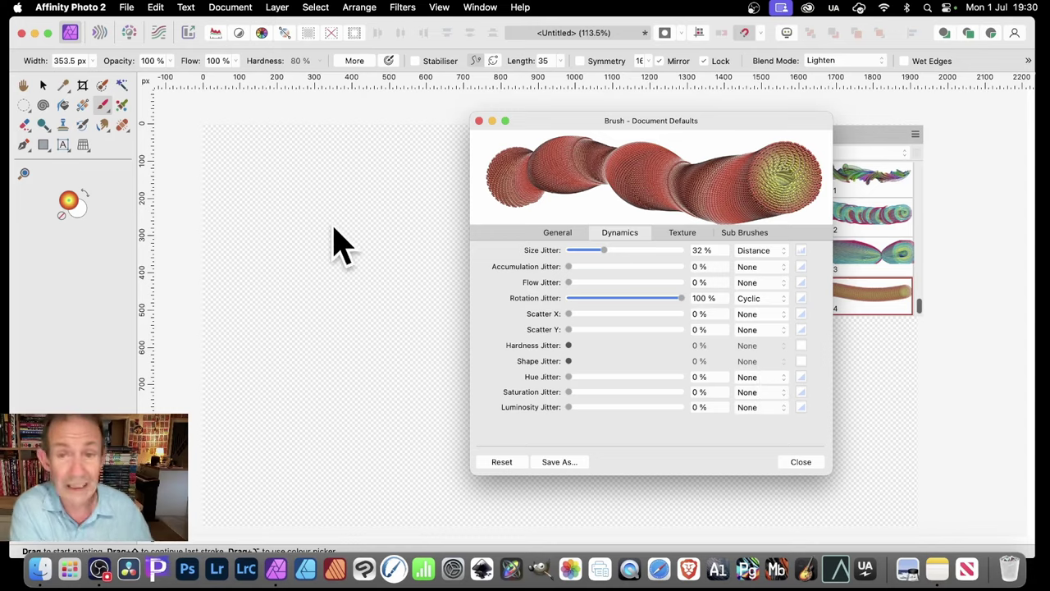
Step: Paint red coiling tubular strokes across the canvas
{"action": "mouse_move", "coordinate": [256, 185]}
{"action": "left_mouse_down"}
{"action": "mouse_move", "coordinate": [314, 197]}
{"action": "mouse_move", "coordinate": [358, 226]}
{"action": "mouse_move", "coordinate": [372, 282]}
{"action": "mouse_move", "coordinate": [329, 352]}
{"action": "mouse_move", "coordinate": [358, 251]}
{"action": "mouse_move", "coordinate": [408, 445]}
{"action": "mouse_move", "coordinate": [364, 327]}
{"action": "mouse_move", "coordinate": [334, 349]}
{"action": "mouse_move", "coordinate": [298, 417]}
{"action": "mouse_move", "coordinate": [369, 245]}
{"action": "mouse_move", "coordinate": [359, 311]}
{"action": "mouse_move", "coordinate": [332, 357]}
{"action": "mouse_move", "coordinate": [382, 162]}
{"action": "mouse_move", "coordinate": [401, 340]}
{"action": "mouse_move", "coordinate": [328, 281]}
{"action": "mouse_move", "coordinate": [336, 205]}
{"action": "mouse_move", "coordinate": [363, 384]}
{"action": "mouse_move", "coordinate": [398, 244]}
{"action": "mouse_move", "coordinate": [375, 250]}
{"action": "mouse_move", "coordinate": [394, 380]}
{"action": "mouse_move", "coordinate": [279, 261]}
{"action": "mouse_move", "coordinate": [344, 307]}
{"action": "mouse_move", "coordinate": [361, 466]}
{"action": "mouse_move", "coordinate": [413, 270]}
{"action": "mouse_move", "coordinate": [420, 347]}
{"action": "mouse_move", "coordinate": [410, 432]}
{"action": "mouse_move", "coordinate": [443, 324]}
{"action": "mouse_move", "coordinate": [401, 291]}
{"action": "mouse_move", "coordinate": [453, 215]}
{"action": "mouse_move", "coordinate": [461, 359]}
{"action": "mouse_move", "coordinate": [439, 410]}
{"action": "mouse_move", "coordinate": [321, 303]}
{"action": "mouse_move", "coordinate": [197, 238]}
{"action": "left_mouse_up"}
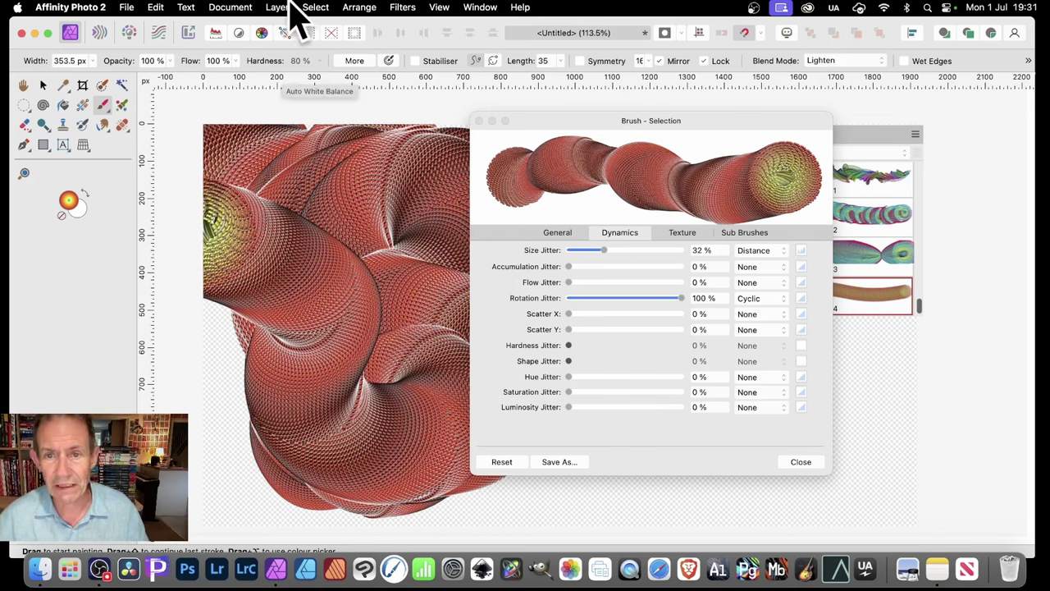
{"action": "mouse_move", "coordinate": [663, 123]}
{"action": "left_mouse_down"}
{"action": "mouse_move", "coordinate": [858, 157]}
{"action": "mouse_move", "coordinate": [907, 177]}
{"action": "left_mouse_up"}
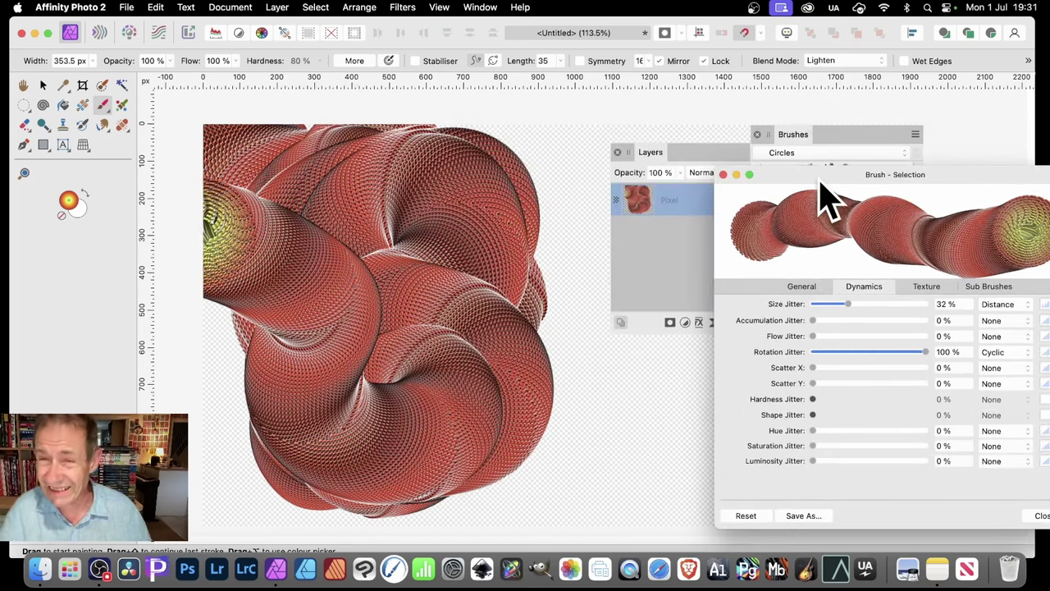
{"action": "mouse_move", "coordinate": [516, 172]}
{"action": "left_mouse_down"}
{"action": "mouse_move", "coordinate": [539, 222]}
{"action": "mouse_move", "coordinate": [539, 368]}
{"action": "mouse_move", "coordinate": [448, 243]}
{"action": "mouse_move", "coordinate": [648, 459]}
{"action": "mouse_move", "coordinate": [597, 380]}
{"action": "mouse_move", "coordinate": [497, 363]}
{"action": "mouse_move", "coordinate": [380, 418]}
{"action": "mouse_move", "coordinate": [447, 299]}
{"action": "mouse_move", "coordinate": [300, 375]}
{"action": "mouse_move", "coordinate": [298, 403]}
{"action": "mouse_move", "coordinate": [398, 260]}
{"action": "left_mouse_up"}
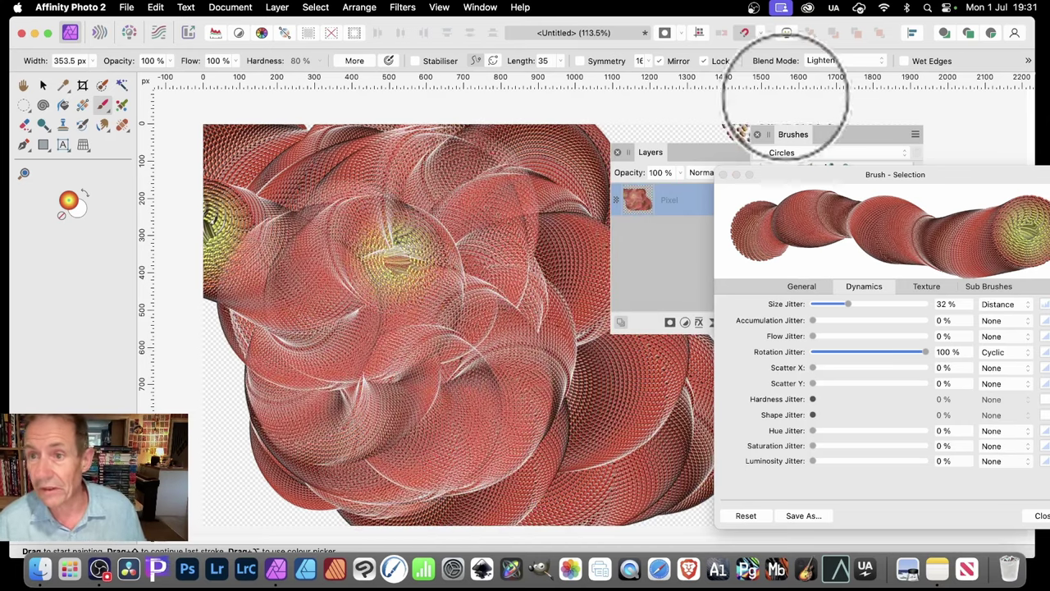
Step: Switch the brush blend mode from Lighten to Normal and paint a dark coiled stroke
{"action": "left_click", "coordinate": [845, 63]}
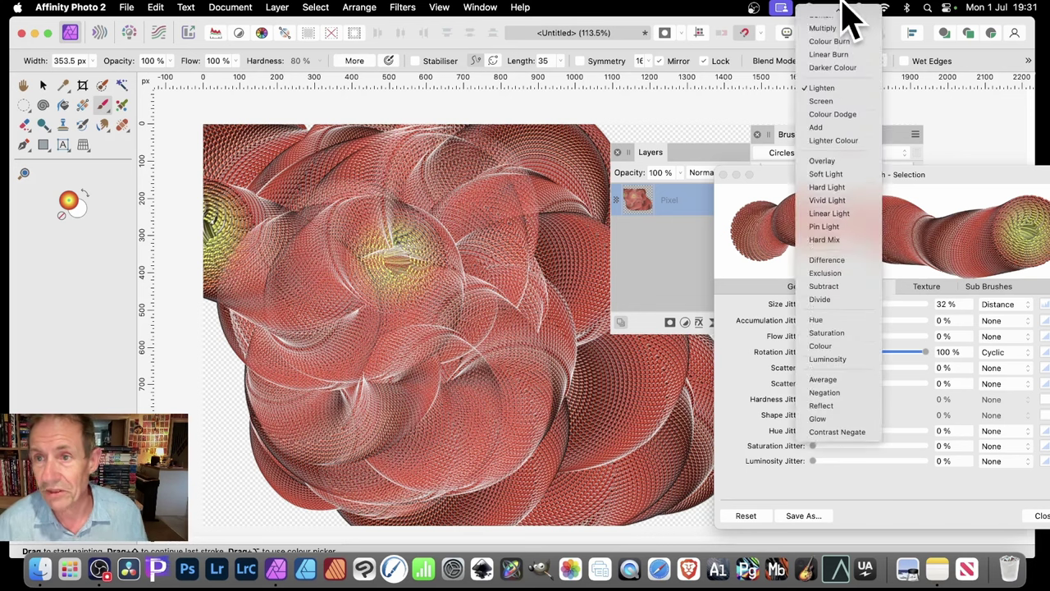
{"action": "left_click", "coordinate": [837, 27]}
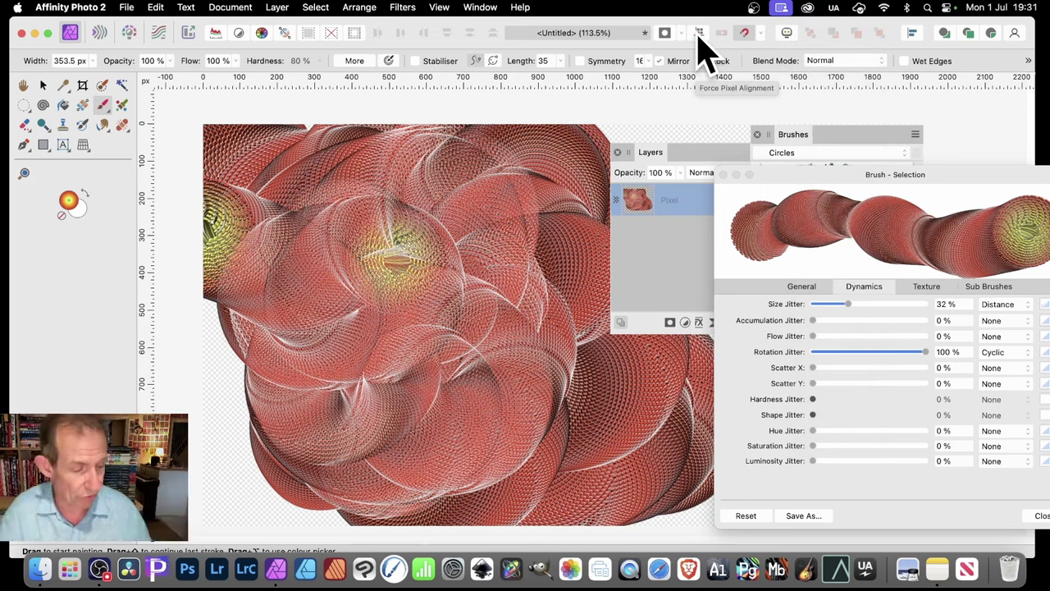
{"action": "mouse_move", "coordinate": [447, 185]}
{"action": "left_mouse_down"}
{"action": "mouse_move", "coordinate": [373, 220]}
{"action": "mouse_move", "coordinate": [384, 211]}
{"action": "mouse_move", "coordinate": [421, 297]}
{"action": "mouse_move", "coordinate": [329, 322]}
{"action": "mouse_move", "coordinate": [343, 226]}
{"action": "mouse_move", "coordinate": [357, 363]}
{"action": "mouse_move", "coordinate": [276, 359]}
{"action": "mouse_move", "coordinate": [438, 372]}
{"action": "mouse_move", "coordinate": [417, 310]}
{"action": "mouse_move", "coordinate": [428, 405]}
{"action": "mouse_move", "coordinate": [405, 476]}
{"action": "mouse_move", "coordinate": [449, 241]}
{"action": "mouse_move", "coordinate": [429, 384]}
{"action": "mouse_move", "coordinate": [341, 332]}
{"action": "mouse_move", "coordinate": [289, 244]}
{"action": "mouse_move", "coordinate": [197, 400]}
{"action": "mouse_move", "coordinate": [494, 298]}
{"action": "mouse_move", "coordinate": [449, 300]}
{"action": "mouse_move", "coordinate": [601, 344]}
{"action": "mouse_move", "coordinate": [651, 396]}
{"action": "mouse_move", "coordinate": [531, 244]}
{"action": "mouse_move", "coordinate": [404, 302]}
{"action": "mouse_move", "coordinate": [357, 277]}
{"action": "mouse_move", "coordinate": [578, 385]}
{"action": "left_mouse_up"}
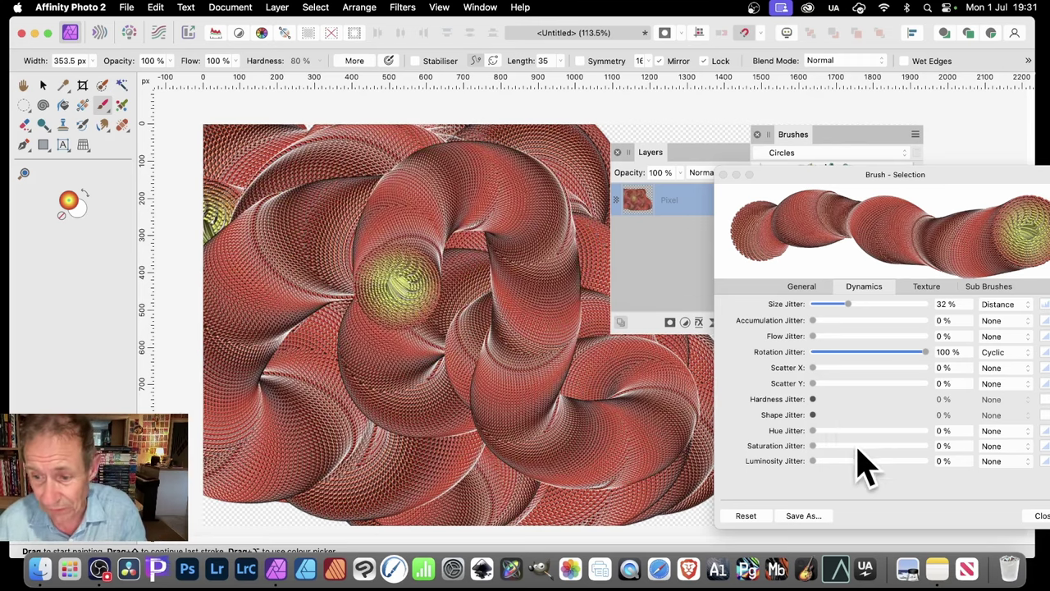
Step: Add 87% hue jitter driven by Distance, bending its curve into an S-shape
{"action": "left_click_drag", "start_coordinate": [830, 432], "coordinate": [910, 430]}
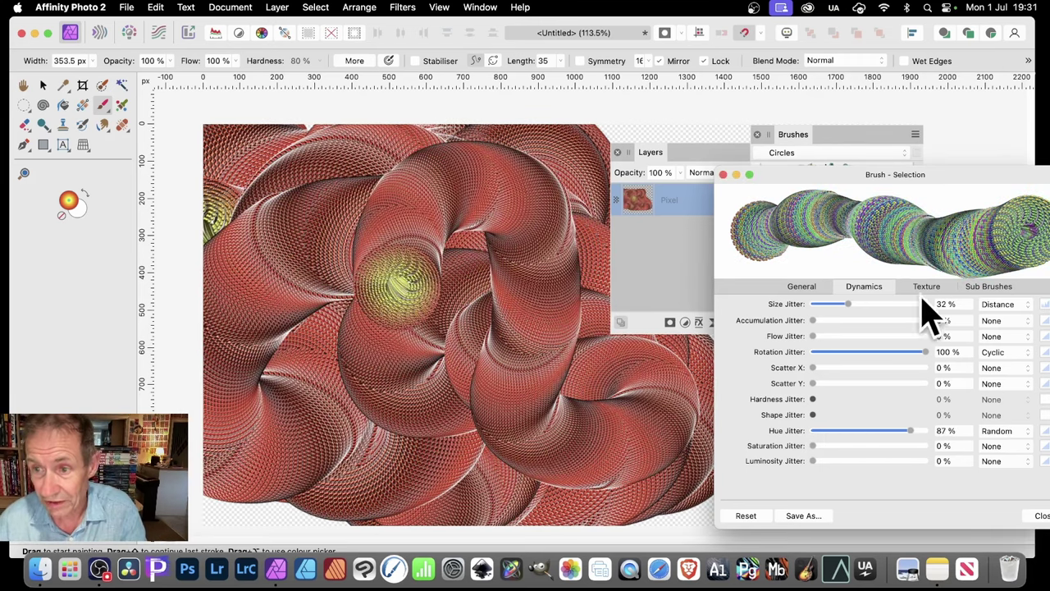
{"action": "left_click_drag", "start_coordinate": [883, 183], "coordinate": [675, 78]}
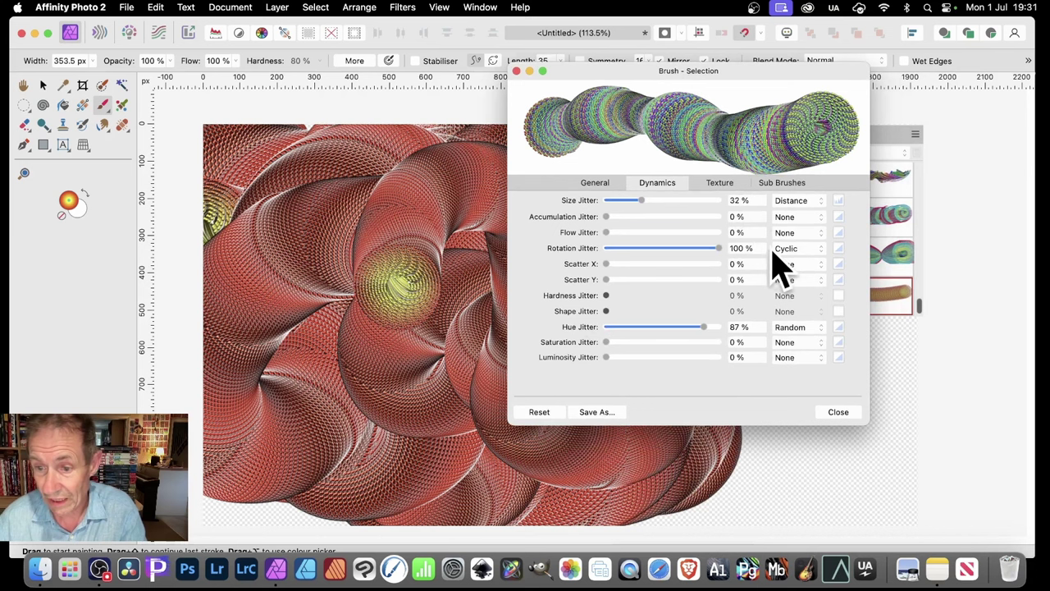
{"action": "left_click", "coordinate": [807, 329]}
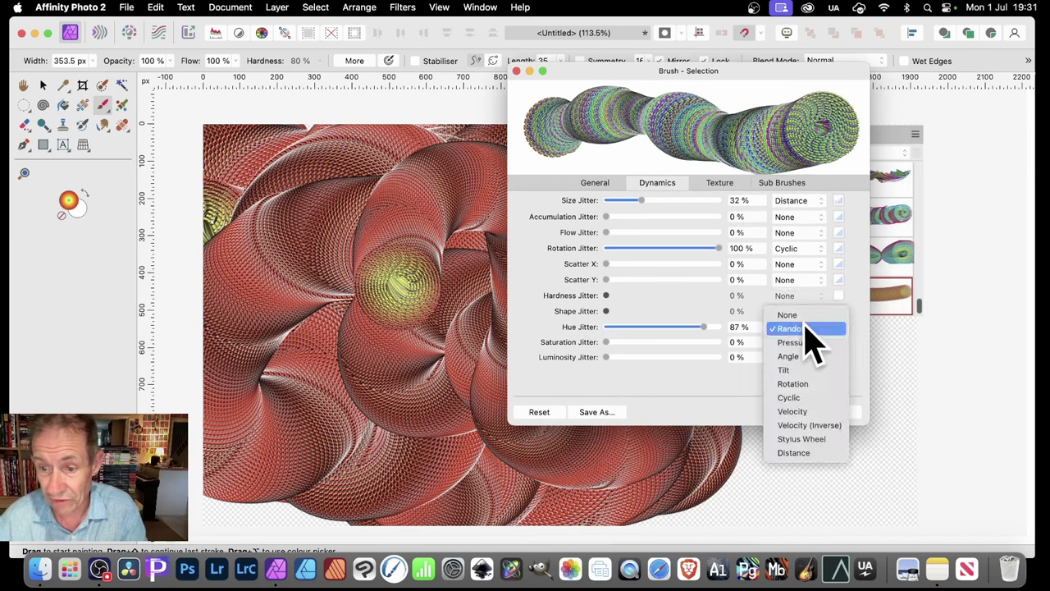
{"action": "left_click", "coordinate": [812, 453]}
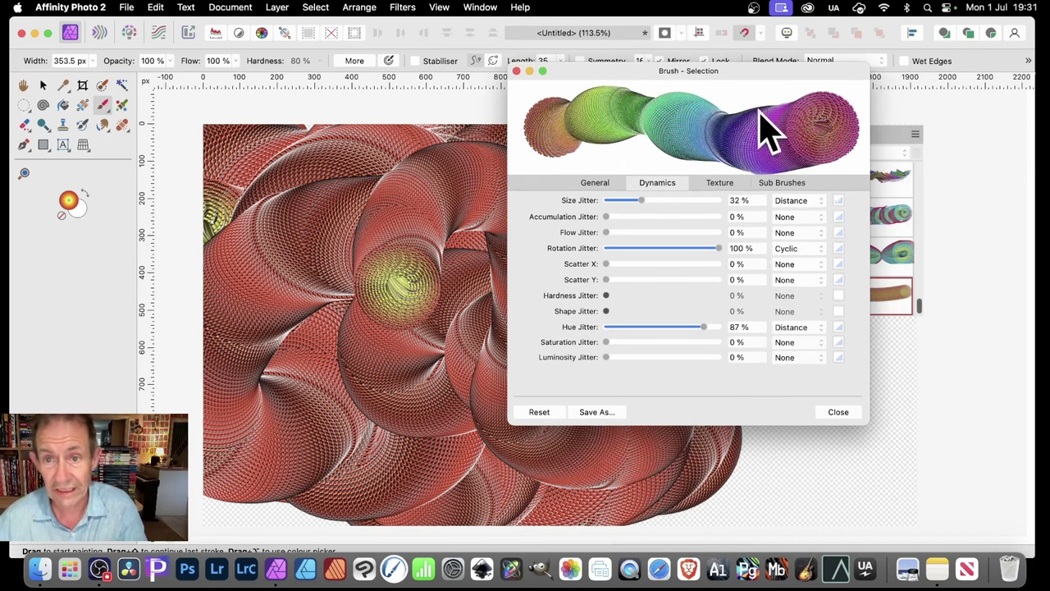
{"action": "left_click", "coordinate": [838, 327]}
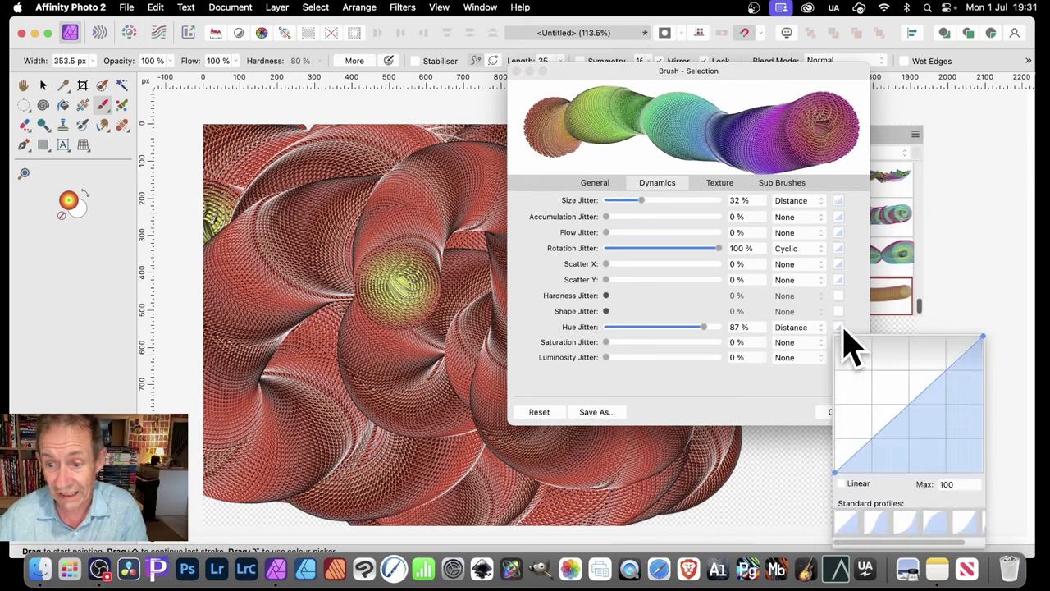
{"action": "left_click_drag", "start_coordinate": [880, 457], "coordinate": [868, 416]}
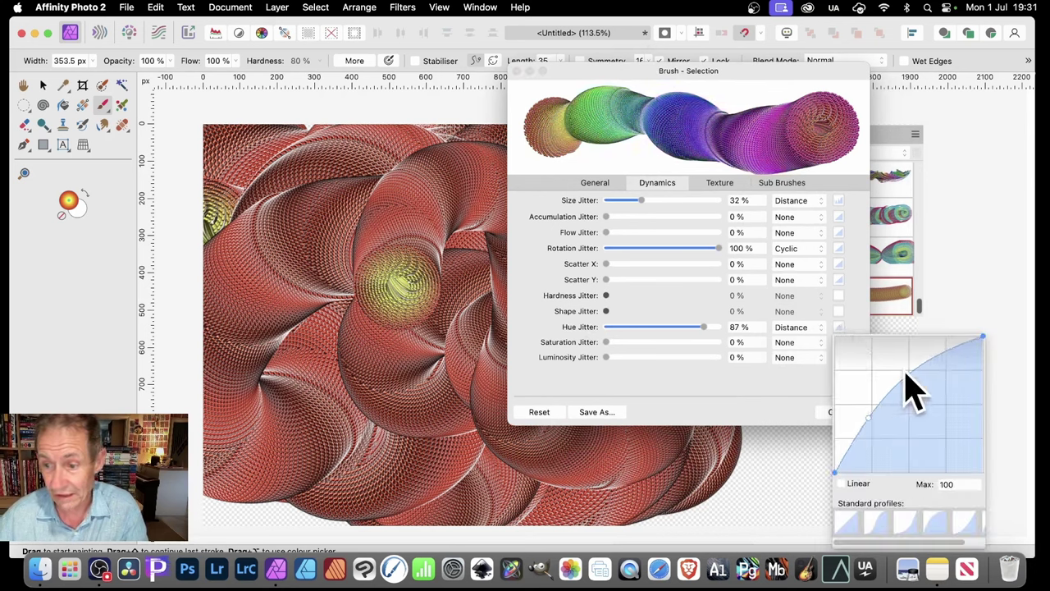
{"action": "mouse_move", "coordinate": [904, 379]}
{"action": "left_mouse_down"}
{"action": "mouse_move", "coordinate": [910, 418]}
{"action": "mouse_move", "coordinate": [938, 382]}
{"action": "mouse_move", "coordinate": [930, 374]}
{"action": "mouse_move", "coordinate": [931, 403]}
{"action": "left_mouse_up"}
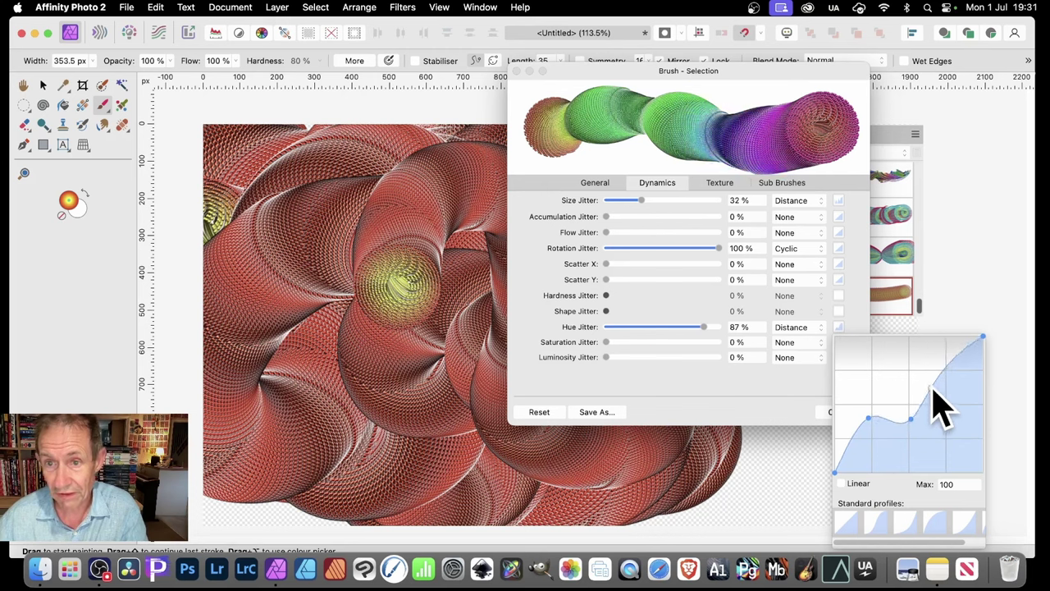
{"action": "left_click", "coordinate": [675, 416]}
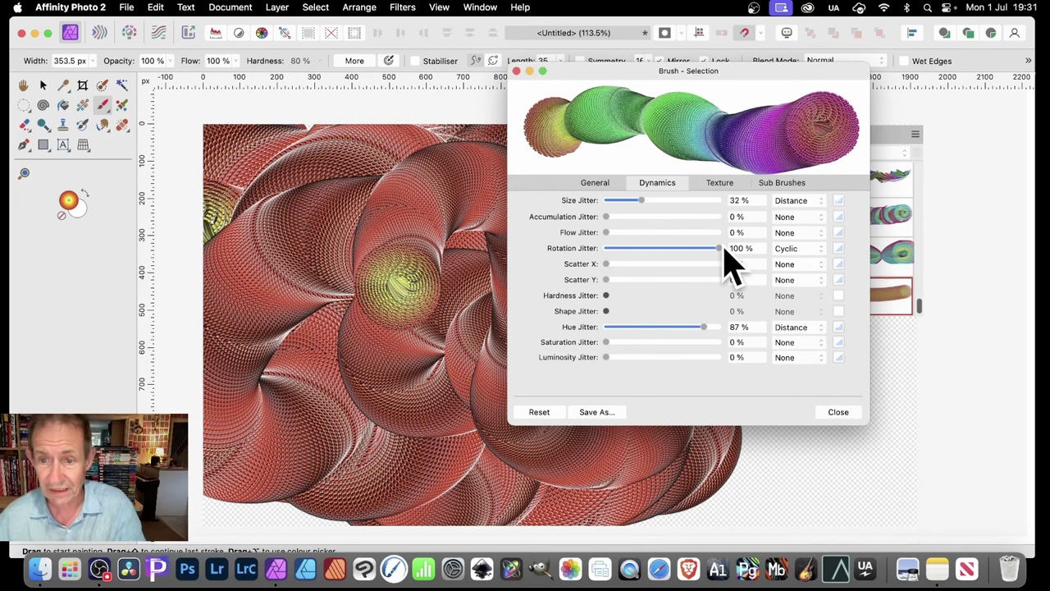
Step: Change rotation jitter's controller from Cyclic, give it a wavy curve, and close the editor
{"action": "left_click", "coordinate": [785, 249]}
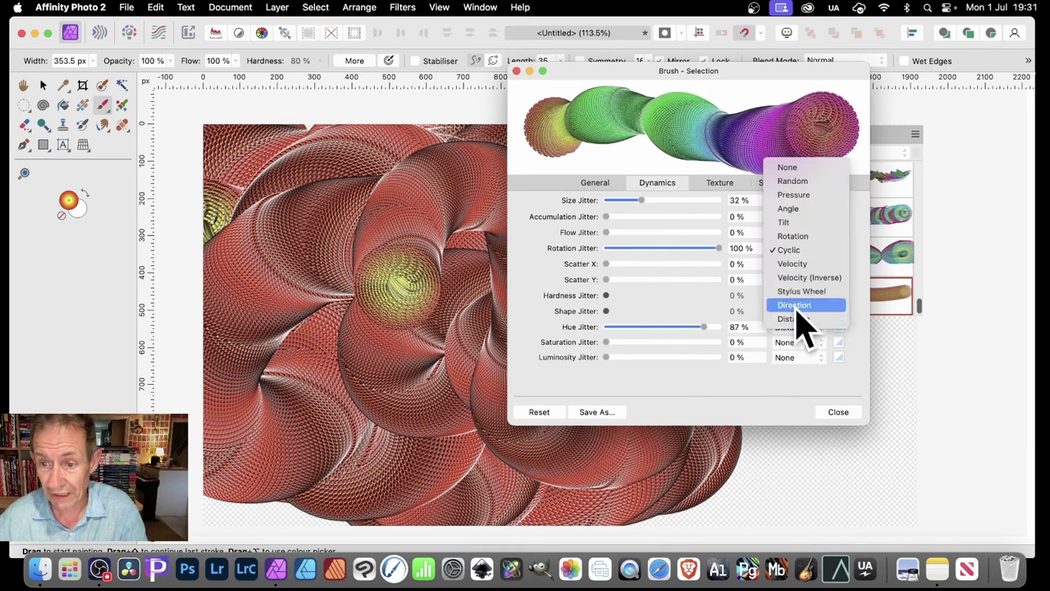
{"action": "left_click", "coordinate": [797, 322]}
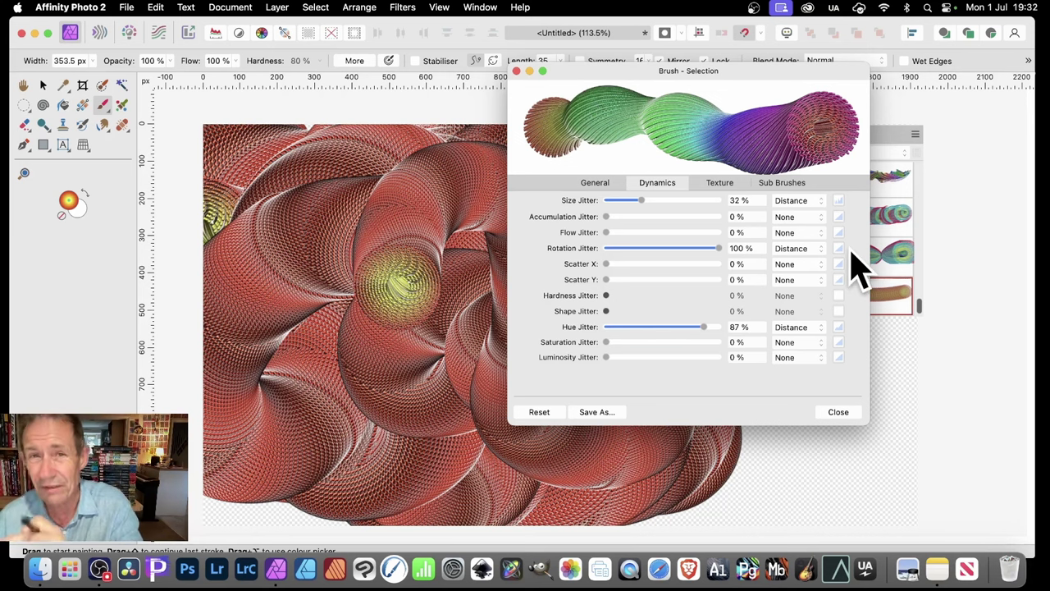
{"action": "left_click", "coordinate": [840, 249]}
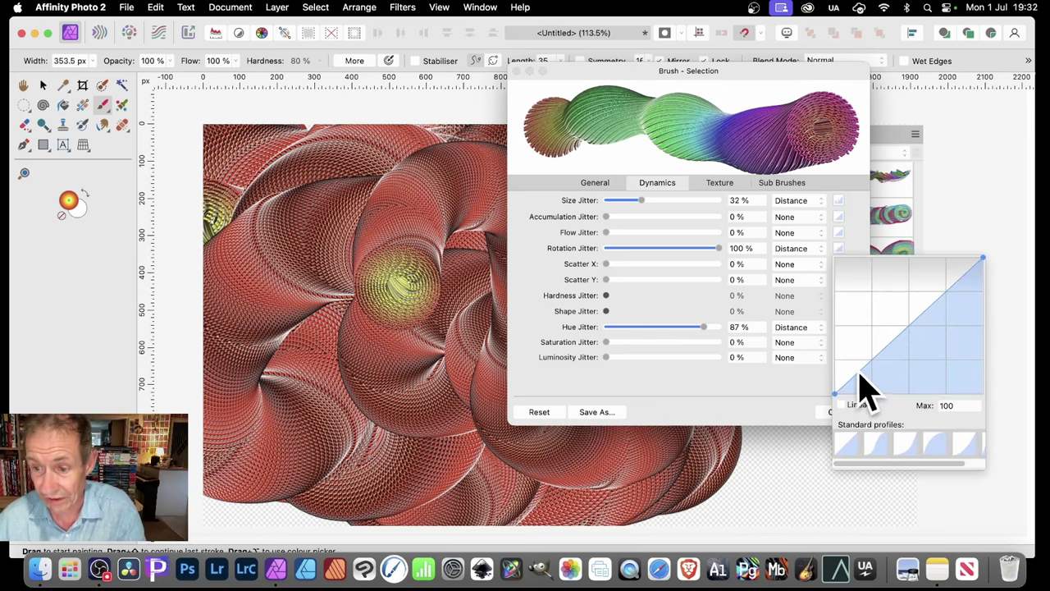
{"action": "mouse_move", "coordinate": [858, 375]}
{"action": "left_mouse_down"}
{"action": "mouse_move", "coordinate": [850, 365]}
{"action": "mouse_move", "coordinate": [876, 289]}
{"action": "mouse_move", "coordinate": [939, 290]}
{"action": "mouse_move", "coordinate": [942, 318]}
{"action": "mouse_move", "coordinate": [946, 271]}
{"action": "mouse_move", "coordinate": [941, 321]}
{"action": "left_mouse_up"}
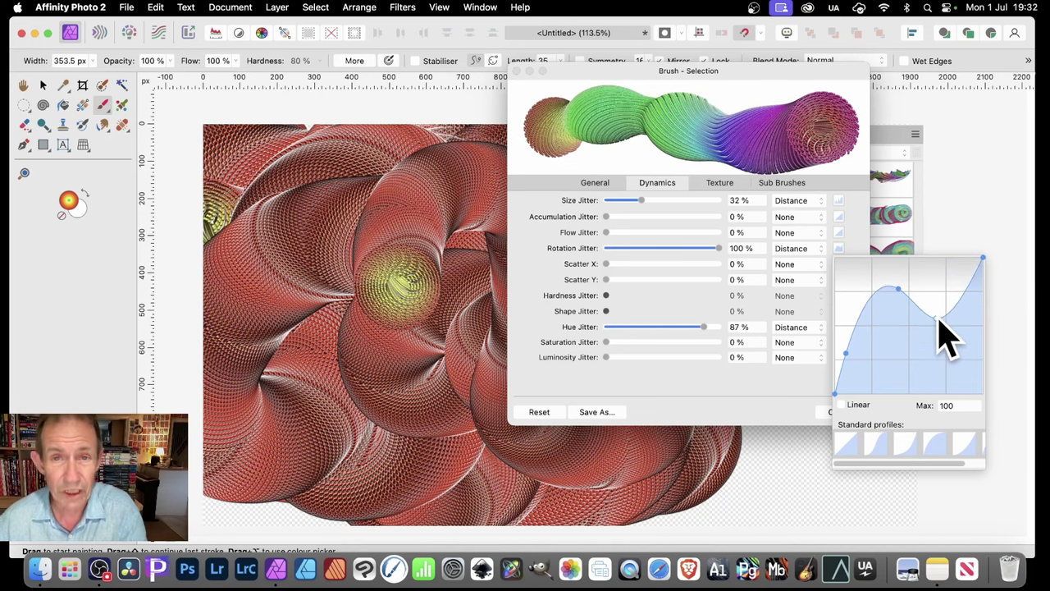
{"action": "left_click", "coordinate": [787, 402]}
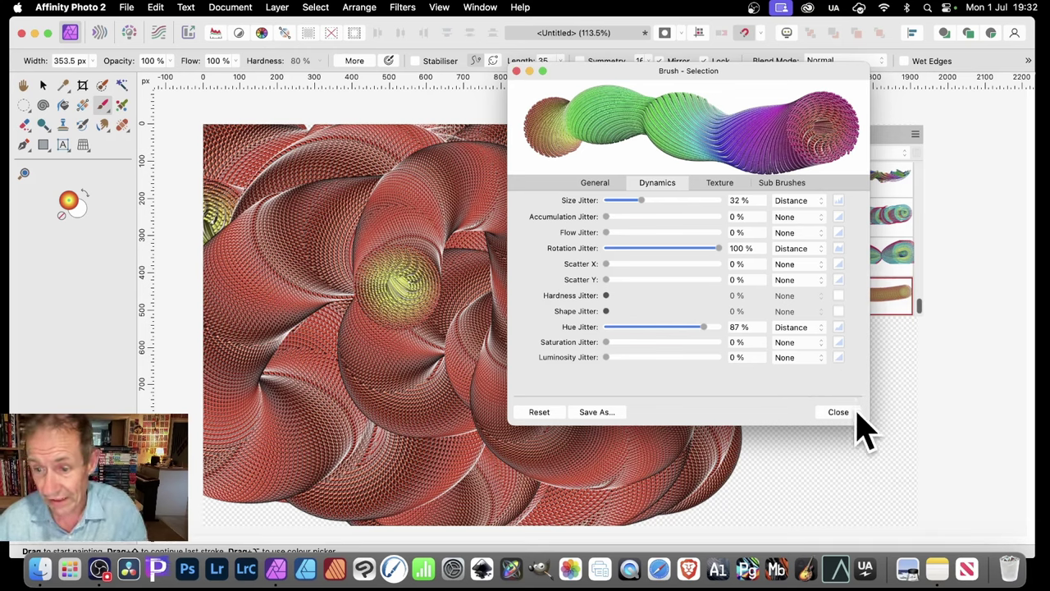
{"action": "left_click", "coordinate": [837, 412]}
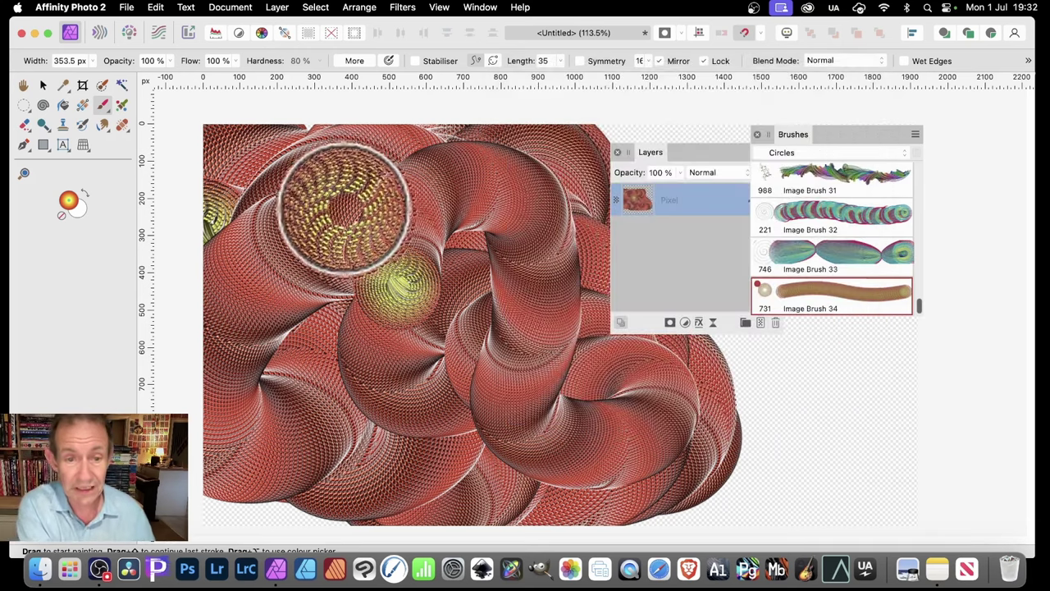
Step: Paint a large twisting tube, then thinner 100 px looping tubes over the centre
{"action": "mouse_move", "coordinate": [342, 197]}
{"action": "left_mouse_down"}
{"action": "mouse_move", "coordinate": [409, 204]}
{"action": "mouse_move", "coordinate": [458, 274]}
{"action": "mouse_move", "coordinate": [418, 310]}
{"action": "mouse_move", "coordinate": [361, 399]}
{"action": "mouse_move", "coordinate": [432, 269]}
{"action": "mouse_move", "coordinate": [452, 322]}
{"action": "mouse_move", "coordinate": [419, 371]}
{"action": "mouse_move", "coordinate": [503, 214]}
{"action": "mouse_move", "coordinate": [505, 327]}
{"action": "mouse_move", "coordinate": [437, 354]}
{"action": "mouse_move", "coordinate": [406, 228]}
{"action": "mouse_move", "coordinate": [346, 383]}
{"action": "mouse_move", "coordinate": [426, 200]}
{"action": "mouse_move", "coordinate": [386, 228]}
{"action": "mouse_move", "coordinate": [405, 392]}
{"action": "mouse_move", "coordinate": [410, 261]}
{"action": "mouse_move", "coordinate": [414, 275]}
{"action": "mouse_move", "coordinate": [390, 389]}
{"action": "mouse_move", "coordinate": [447, 232]}
{"action": "mouse_move", "coordinate": [538, 409]}
{"action": "mouse_move", "coordinate": [505, 281]}
{"action": "mouse_move", "coordinate": [463, 396]}
{"action": "mouse_move", "coordinate": [554, 378]}
{"action": "mouse_move", "coordinate": [604, 289]}
{"action": "mouse_move", "coordinate": [600, 374]}
{"action": "mouse_move", "coordinate": [537, 234]}
{"action": "mouse_move", "coordinate": [493, 337]}
{"action": "mouse_move", "coordinate": [418, 286]}
{"action": "mouse_move", "coordinate": [441, 337]}
{"action": "mouse_move", "coordinate": [471, 223]}
{"action": "mouse_move", "coordinate": [379, 249]}
{"action": "mouse_move", "coordinate": [385, 292]}
{"action": "mouse_move", "coordinate": [448, 433]}
{"action": "mouse_move", "coordinate": [598, 365]}
{"action": "mouse_move", "coordinate": [603, 436]}
{"action": "mouse_move", "coordinate": [658, 422]}
{"action": "mouse_move", "coordinate": [681, 434]}
{"action": "mouse_move", "coordinate": [743, 426]}
{"action": "mouse_move", "coordinate": [642, 430]}
{"action": "mouse_move", "coordinate": [559, 320]}
{"action": "mouse_move", "coordinate": [516, 288]}
{"action": "mouse_move", "coordinate": [369, 390]}
{"action": "mouse_move", "coordinate": [366, 215]}
{"action": "mouse_move", "coordinate": [373, 451]}
{"action": "mouse_move", "coordinate": [573, 300]}
{"action": "mouse_move", "coordinate": [511, 193]}
{"action": "mouse_move", "coordinate": [460, 424]}
{"action": "mouse_move", "coordinate": [441, 196]}
{"action": "mouse_move", "coordinate": [389, 413]}
{"action": "mouse_move", "coordinate": [538, 195]}
{"action": "mouse_move", "coordinate": [396, 172]}
{"action": "mouse_move", "coordinate": [511, 363]}
{"action": "mouse_move", "coordinate": [531, 237]}
{"action": "mouse_move", "coordinate": [434, 274]}
{"action": "mouse_move", "coordinate": [522, 349]}
{"action": "mouse_move", "coordinate": [731, 441]}
{"action": "mouse_move", "coordinate": [602, 329]}
{"action": "mouse_move", "coordinate": [462, 381]}
{"action": "mouse_move", "coordinate": [460, 309]}
{"action": "mouse_move", "coordinate": [327, 169]}
{"action": "mouse_move", "coordinate": [194, 86]}
{"action": "left_mouse_up"}
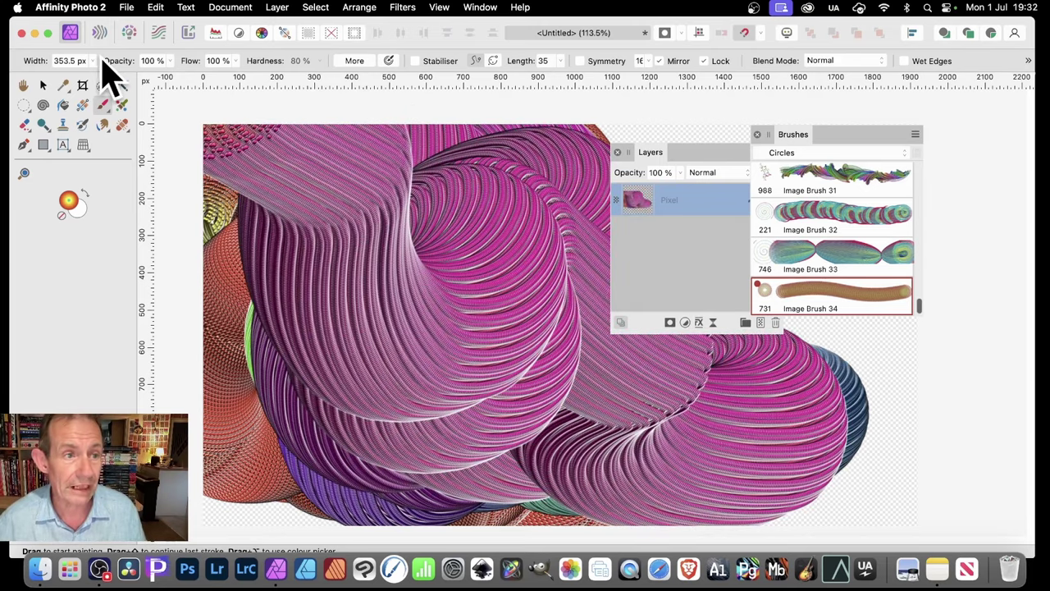
{"action": "left_click", "coordinate": [95, 62]}
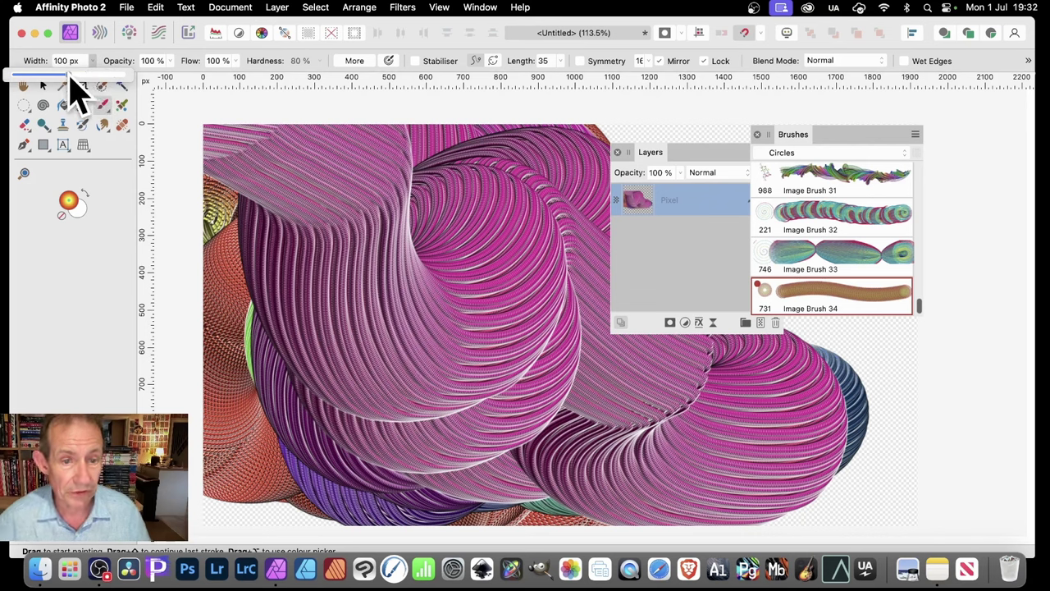
{"action": "mouse_move", "coordinate": [354, 201]}
{"action": "left_mouse_down"}
{"action": "mouse_move", "coordinate": [536, 277]}
{"action": "mouse_move", "coordinate": [445, 352]}
{"action": "mouse_move", "coordinate": [369, 459]}
{"action": "mouse_move", "coordinate": [408, 194]}
{"action": "mouse_move", "coordinate": [474, 373]}
{"action": "mouse_move", "coordinate": [389, 309]}
{"action": "mouse_move", "coordinate": [450, 216]}
{"action": "mouse_move", "coordinate": [462, 319]}
{"action": "mouse_move", "coordinate": [220, 277]}
{"action": "mouse_move", "coordinate": [152, 288]}
{"action": "left_mouse_up"}
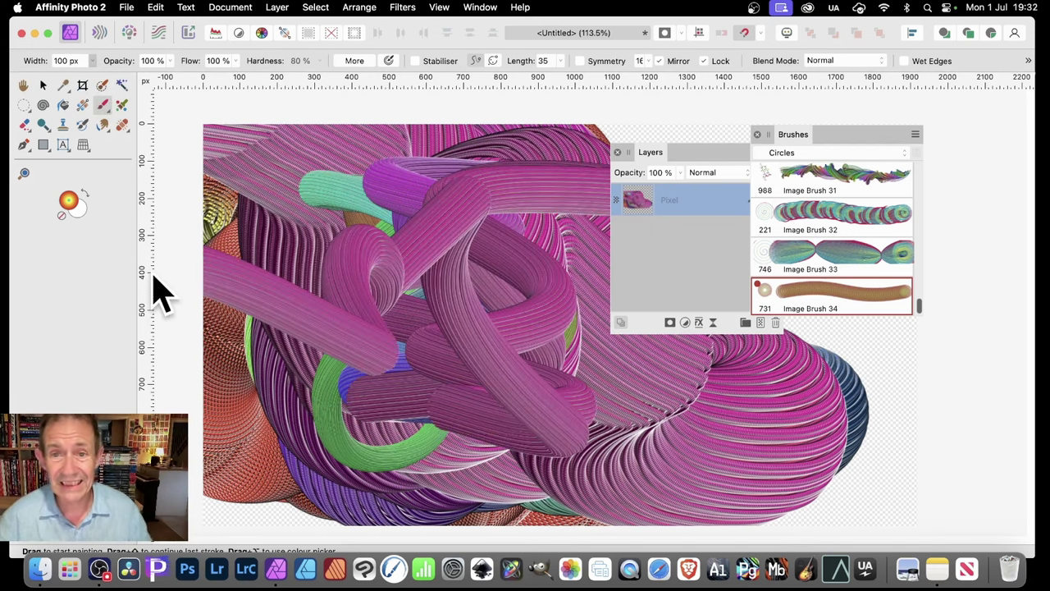
Step: Turn on 16-way symmetry and paint a green radial starburst, undoing stray dabs
{"action": "left_click", "coordinate": [580, 62]}
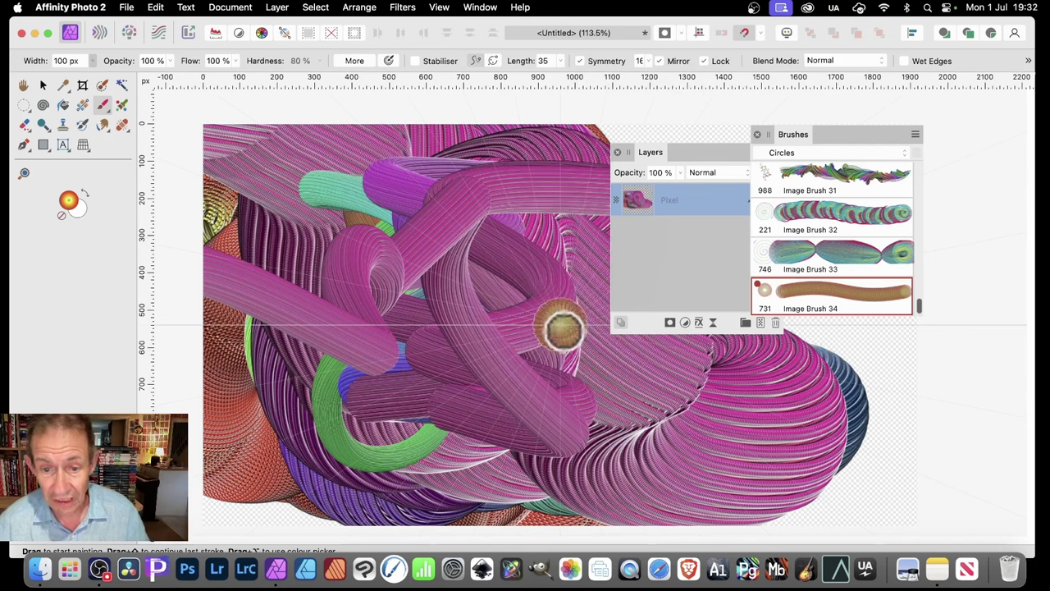
{"action": "left_click_drag", "start_coordinate": [558, 331], "coordinate": [211, 323]}
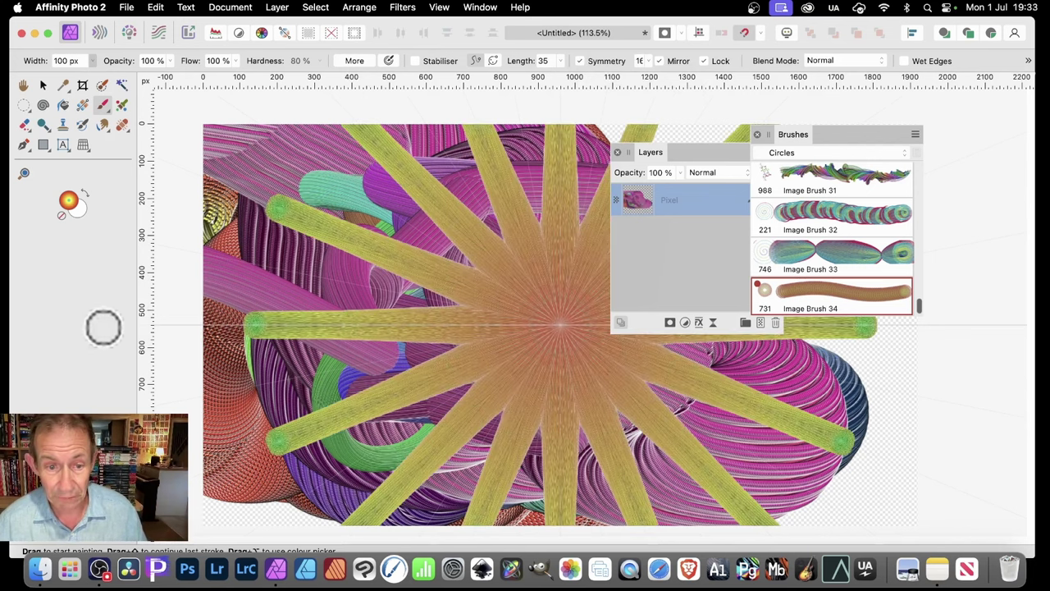
{"action": "left_click_drag", "start_coordinate": [103, 327], "coordinate": [51, 327]}
{"action": "mouse_move", "coordinate": [253, 323]}
{"action": "left_mouse_down"}
{"action": "mouse_move", "coordinate": [556, 318]}
{"action": "mouse_move", "coordinate": [157, 319]}
{"action": "left_mouse_up"}
{"action": "left_click", "coordinate": [262, 305]}
{"action": "key", "text": "super+z"}
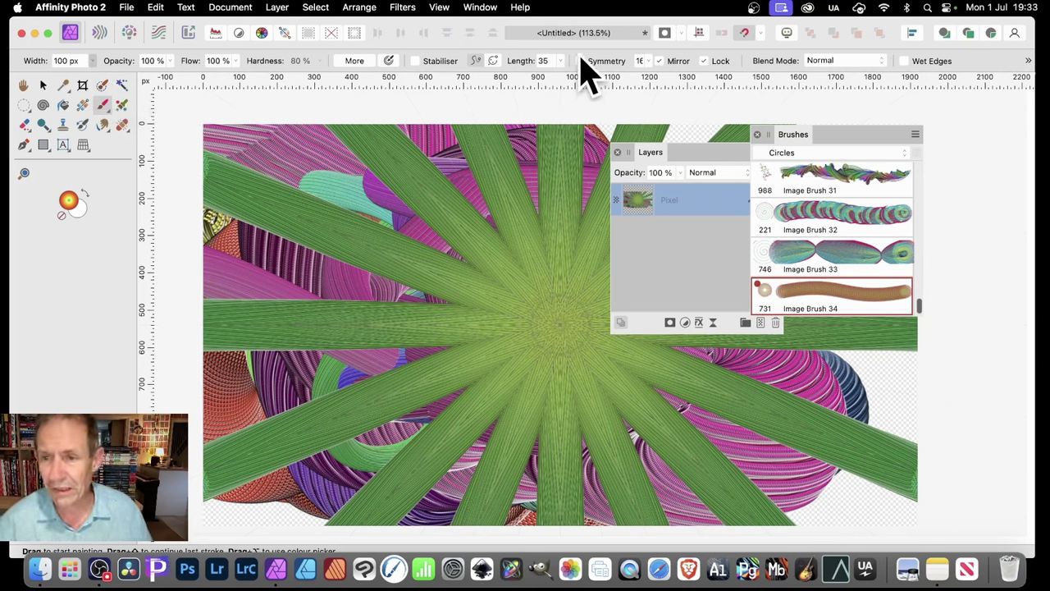
Step: Widen the brush to 290 px and paint a yellow-brown looping tube
{"action": "left_click", "coordinate": [94, 62]}
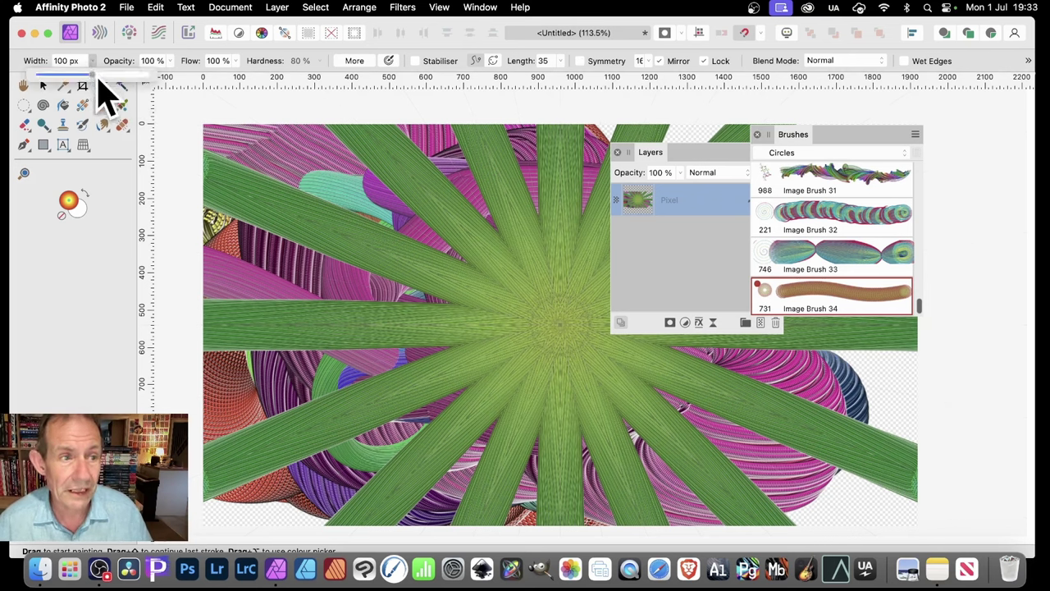
{"action": "left_click_drag", "start_coordinate": [106, 73], "coordinate": [112, 75]}
{"action": "mouse_move", "coordinate": [541, 271]}
{"action": "left_mouse_down"}
{"action": "mouse_move", "coordinate": [520, 276]}
{"action": "mouse_move", "coordinate": [497, 317]}
{"action": "mouse_move", "coordinate": [446, 356]}
{"action": "mouse_move", "coordinate": [277, 192]}
{"action": "left_mouse_up"}
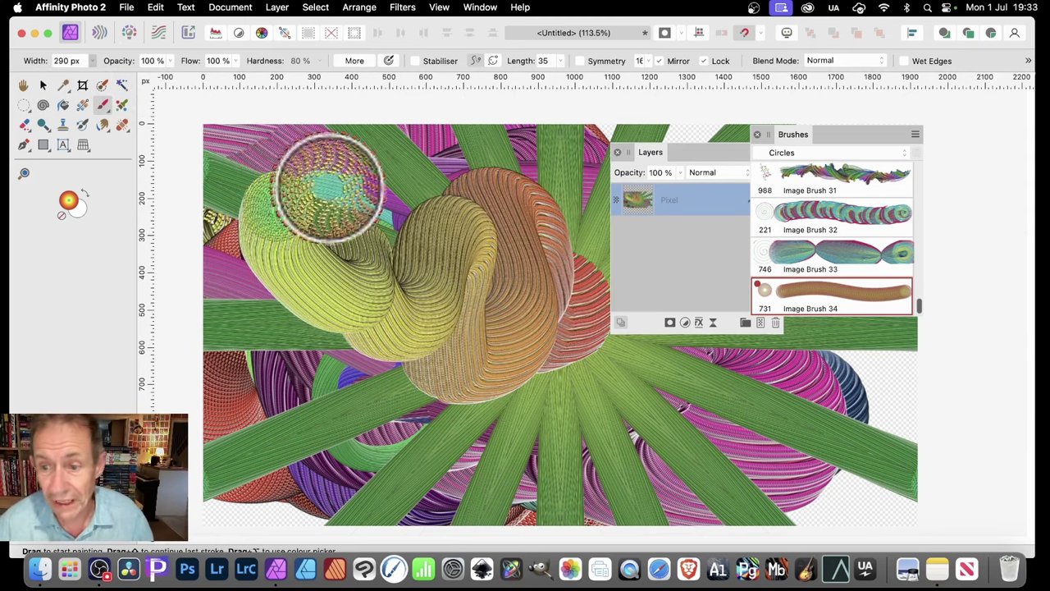
Step: Raise Image Brush 34's size jitter to 67%, then paint large magenta looping tubes
{"action": "double_click", "coordinate": [812, 310]}
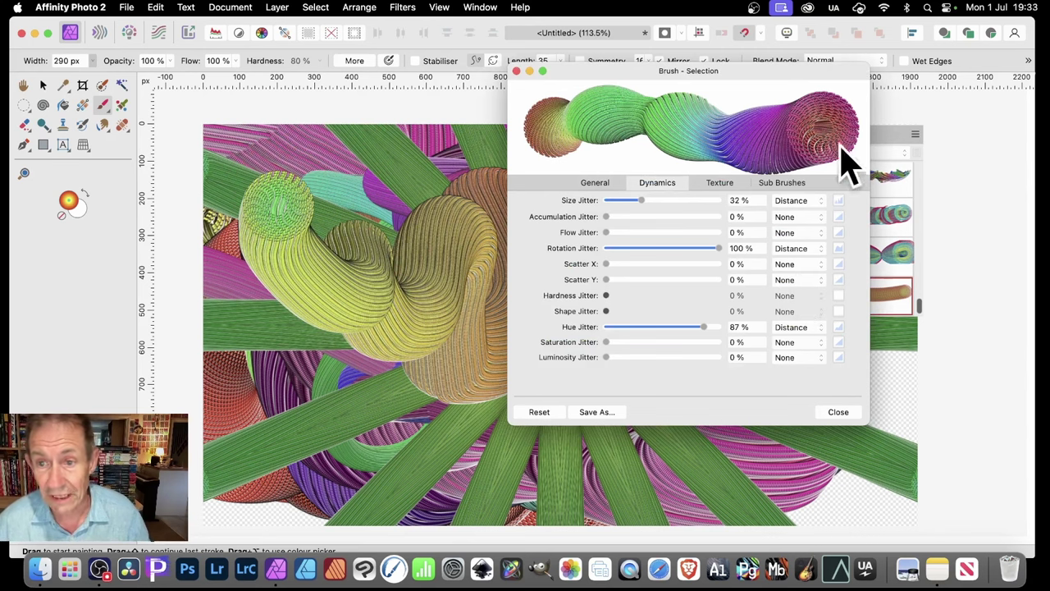
{"action": "mouse_move", "coordinate": [643, 203]}
{"action": "left_mouse_down"}
{"action": "mouse_move", "coordinate": [612, 200]}
{"action": "mouse_move", "coordinate": [698, 206]}
{"action": "mouse_move", "coordinate": [682, 211]}
{"action": "left_mouse_up"}
{"action": "left_click", "coordinate": [611, 184]}
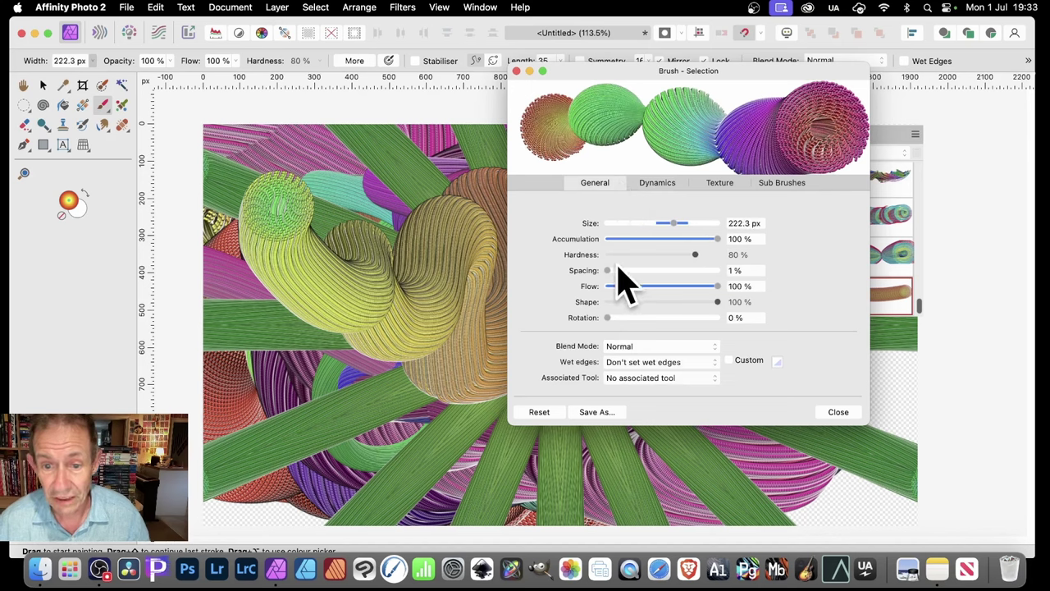
{"action": "left_click", "coordinate": [845, 414]}
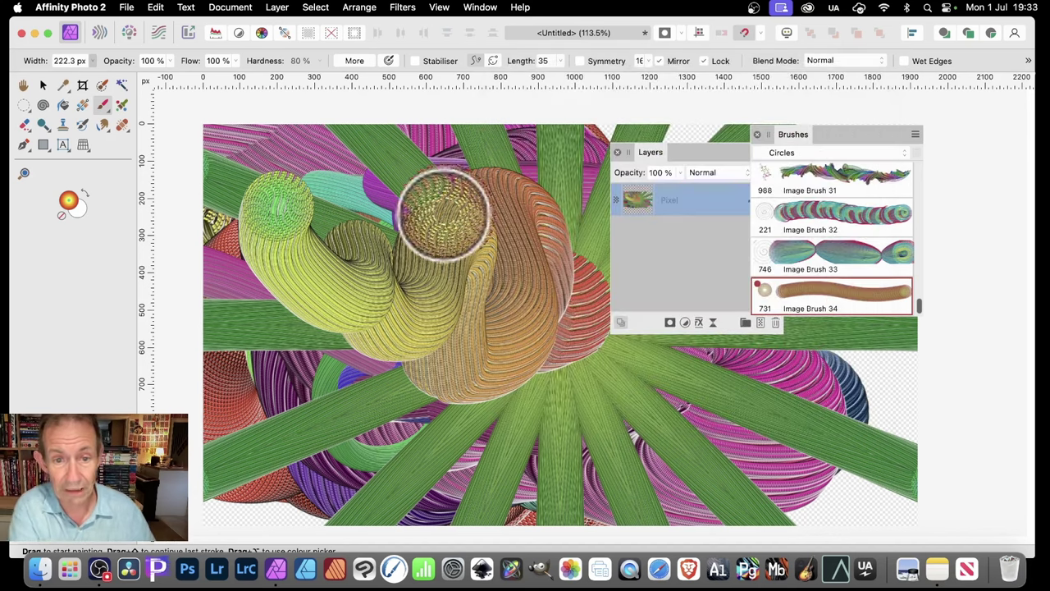
{"action": "mouse_move", "coordinate": [439, 242]}
{"action": "left_mouse_down"}
{"action": "mouse_move", "coordinate": [506, 285]}
{"action": "mouse_move", "coordinate": [427, 346]}
{"action": "mouse_move", "coordinate": [399, 450]}
{"action": "mouse_move", "coordinate": [410, 281]}
{"action": "mouse_move", "coordinate": [439, 200]}
{"action": "mouse_move", "coordinate": [524, 368]}
{"action": "mouse_move", "coordinate": [521, 301]}
{"action": "mouse_move", "coordinate": [507, 362]}
{"action": "mouse_move", "coordinate": [471, 217]}
{"action": "mouse_move", "coordinate": [456, 315]}
{"action": "mouse_move", "coordinate": [398, 235]}
{"action": "mouse_move", "coordinate": [344, 313]}
{"action": "mouse_move", "coordinate": [287, 193]}
{"action": "mouse_move", "coordinate": [341, 316]}
{"action": "mouse_move", "coordinate": [438, 373]}
{"action": "mouse_move", "coordinate": [648, 372]}
{"action": "mouse_move", "coordinate": [673, 415]}
{"action": "mouse_move", "coordinate": [757, 375]}
{"action": "mouse_move", "coordinate": [687, 398]}
{"action": "mouse_move", "coordinate": [522, 318]}
{"action": "mouse_move", "coordinate": [555, 261]}
{"action": "mouse_move", "coordinate": [417, 457]}
{"action": "mouse_move", "coordinate": [290, 182]}
{"action": "mouse_move", "coordinate": [399, 327]}
{"action": "mouse_move", "coordinate": [448, 263]}
{"action": "mouse_move", "coordinate": [385, 317]}
{"action": "mouse_move", "coordinate": [359, 143]}
{"action": "mouse_move", "coordinate": [495, 433]}
{"action": "mouse_move", "coordinate": [564, 390]}
{"action": "mouse_move", "coordinate": [572, 426]}
{"action": "mouse_move", "coordinate": [662, 393]}
{"action": "mouse_move", "coordinate": [445, 243]}
{"action": "mouse_move", "coordinate": [379, 309]}
{"action": "mouse_move", "coordinate": [312, 207]}
{"action": "mouse_move", "coordinate": [383, 251]}
{"action": "mouse_move", "coordinate": [548, 115]}
{"action": "mouse_move", "coordinate": [526, 342]}
{"action": "mouse_move", "coordinate": [717, 366]}
{"action": "mouse_move", "coordinate": [811, 344]}
{"action": "mouse_move", "coordinate": [857, 374]}
{"action": "mouse_move", "coordinate": [667, 516]}
{"action": "mouse_move", "coordinate": [572, 234]}
{"action": "mouse_move", "coordinate": [389, 403]}
{"action": "mouse_move", "coordinate": [306, 464]}
{"action": "mouse_move", "coordinate": [350, 243]}
{"action": "mouse_move", "coordinate": [342, 169]}
{"action": "mouse_move", "coordinate": [304, 316]}
{"action": "mouse_move", "coordinate": [330, 457]}
{"action": "mouse_move", "coordinate": [460, 211]}
{"action": "mouse_move", "coordinate": [539, 127]}
{"action": "left_mouse_up"}
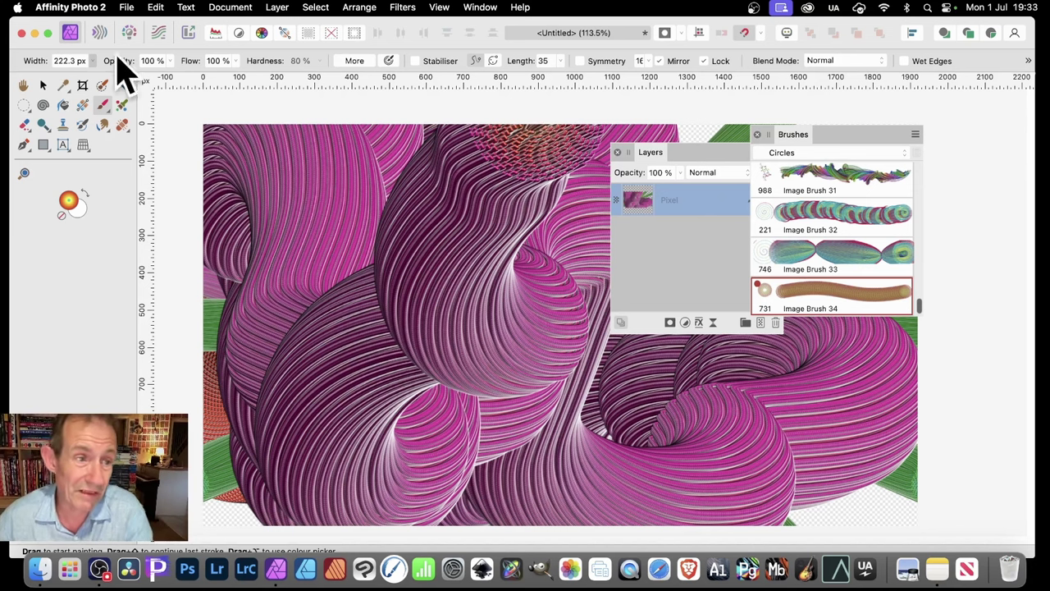
Step: With the Spiral Tool, try several spiral styles, drawing then deleting a Counter Semi-circular spiral
{"action": "left_click", "coordinate": [43, 105]}
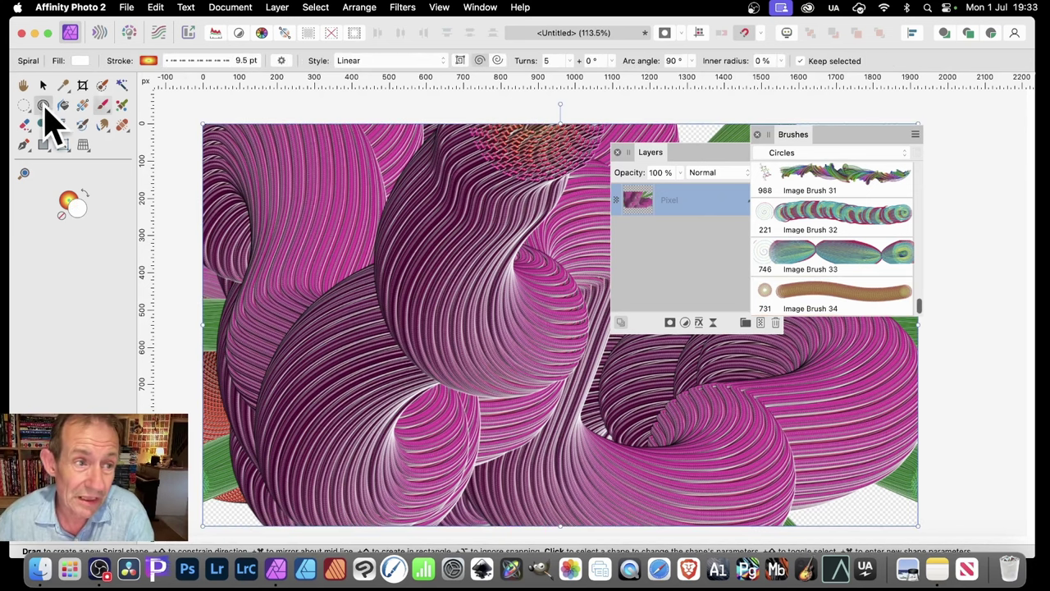
{"action": "left_click", "coordinate": [439, 61]}
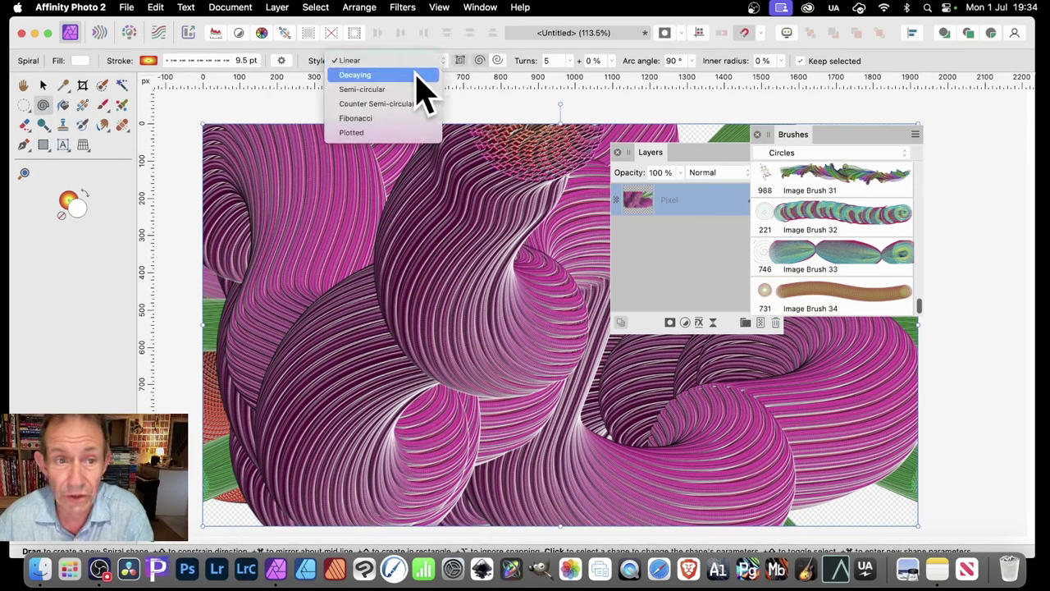
{"action": "left_click", "coordinate": [421, 78]}
{"action": "left_click", "coordinate": [389, 62]}
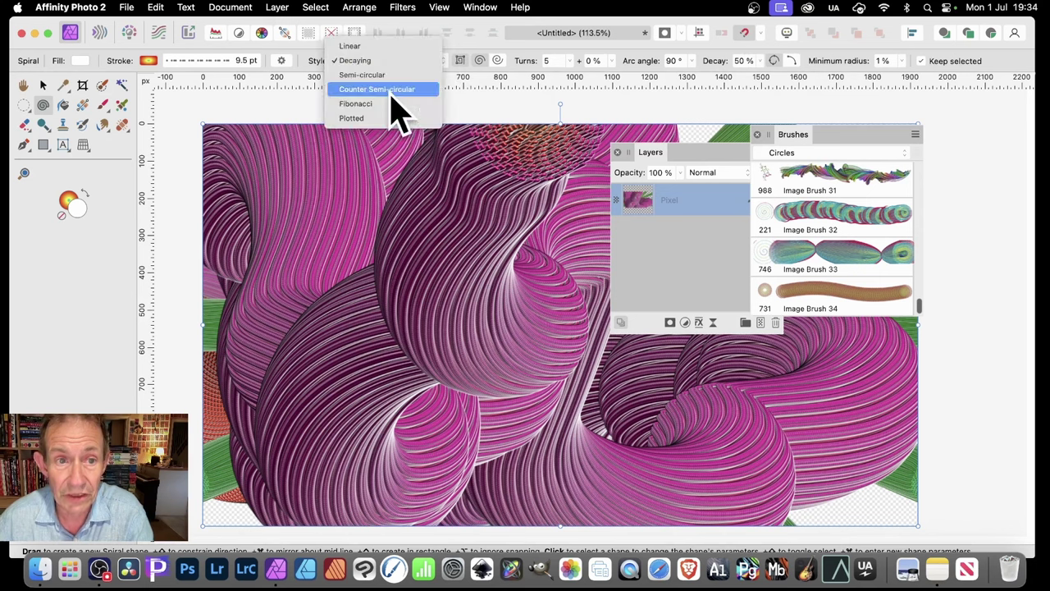
{"action": "left_click", "coordinate": [392, 104]}
{"action": "left_click", "coordinate": [364, 60]}
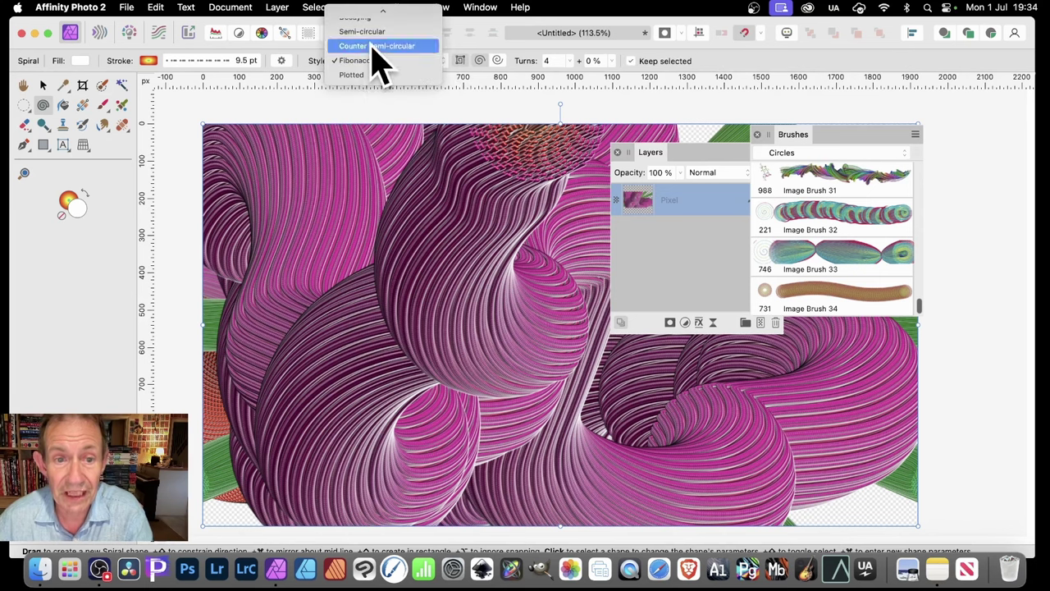
{"action": "left_click", "coordinate": [373, 48]}
{"action": "left_click_drag", "start_coordinate": [455, 283], "coordinate": [507, 474]}
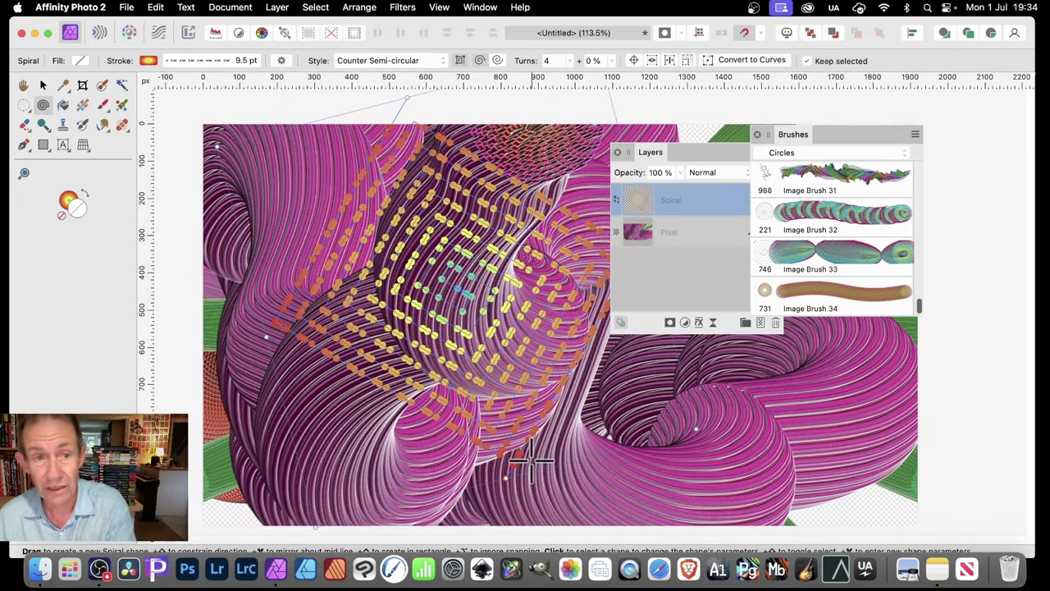
{"action": "key", "text": "BackSpace"}
Step: Draw a Semi-circular spiral, reverse its winding direction and set it to 8 turns
{"action": "left_click", "coordinate": [361, 60]}
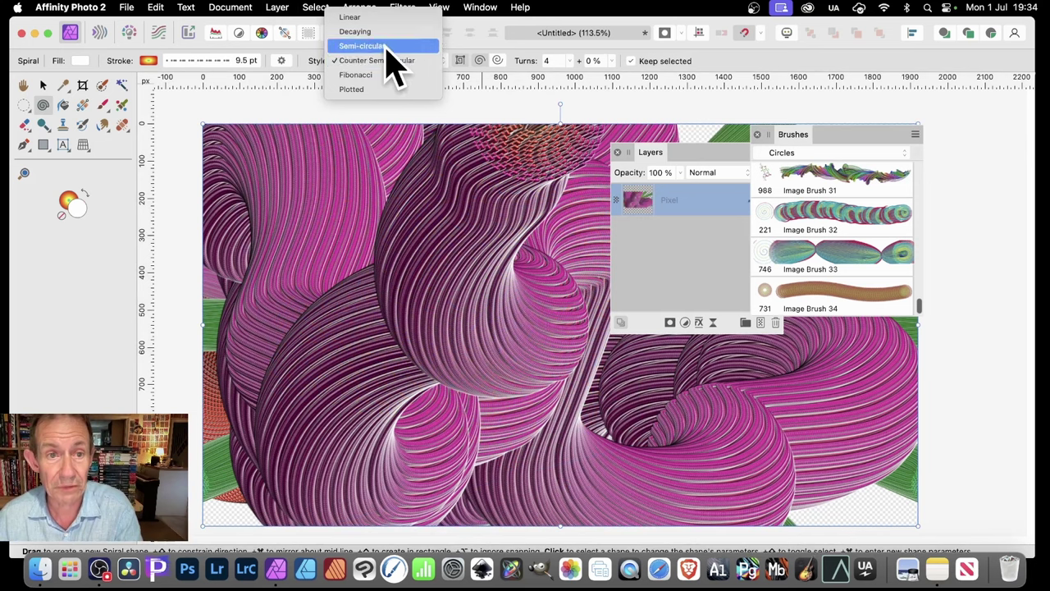
{"action": "left_click", "coordinate": [387, 44]}
{"action": "left_click_drag", "start_coordinate": [410, 270], "coordinate": [428, 451]}
{"action": "left_click", "coordinate": [498, 61]}
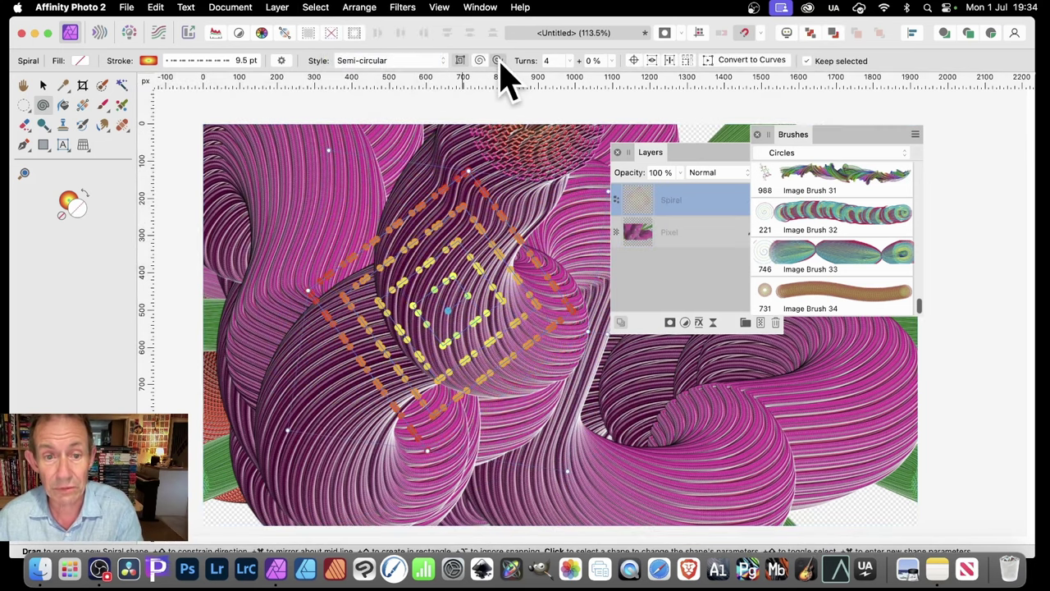
{"action": "left_click", "coordinate": [570, 60]}
{"action": "left_click_drag", "start_coordinate": [574, 77], "coordinate": [596, 76]}
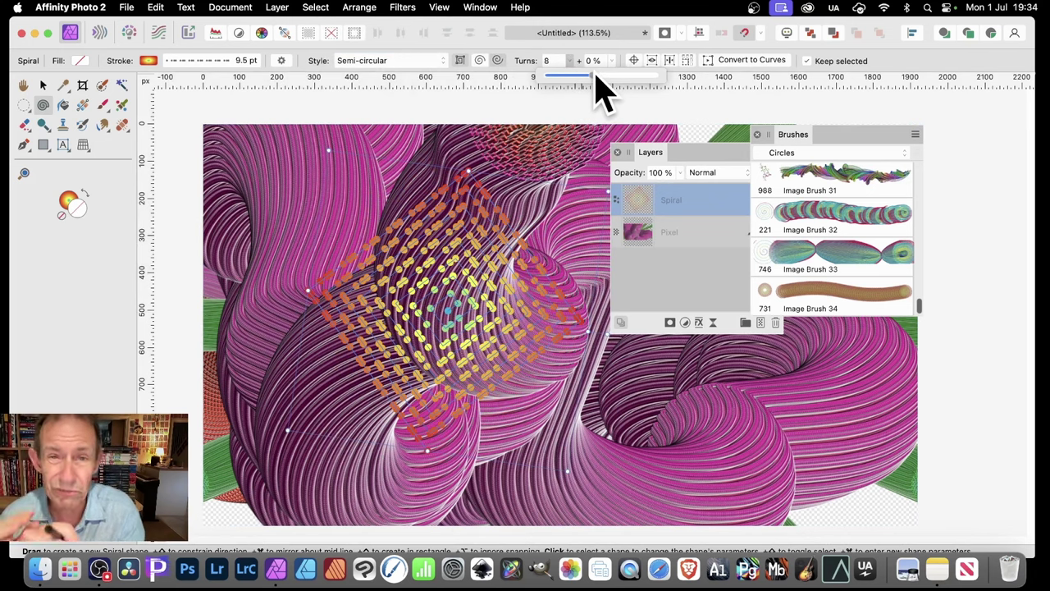